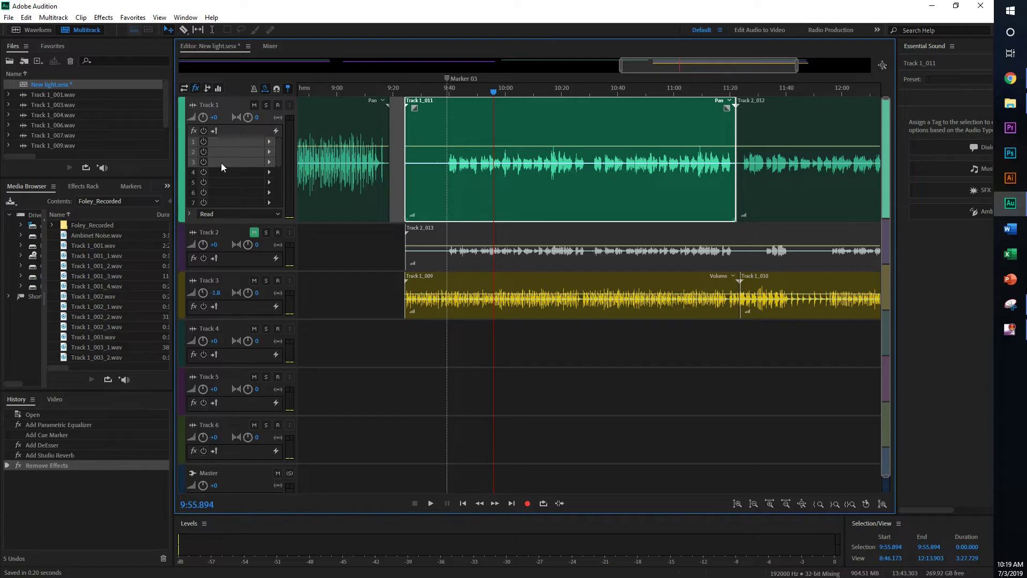
Unmute Track 2, keeping its pan at 0, and solo Track 1
left_click(443, 99)
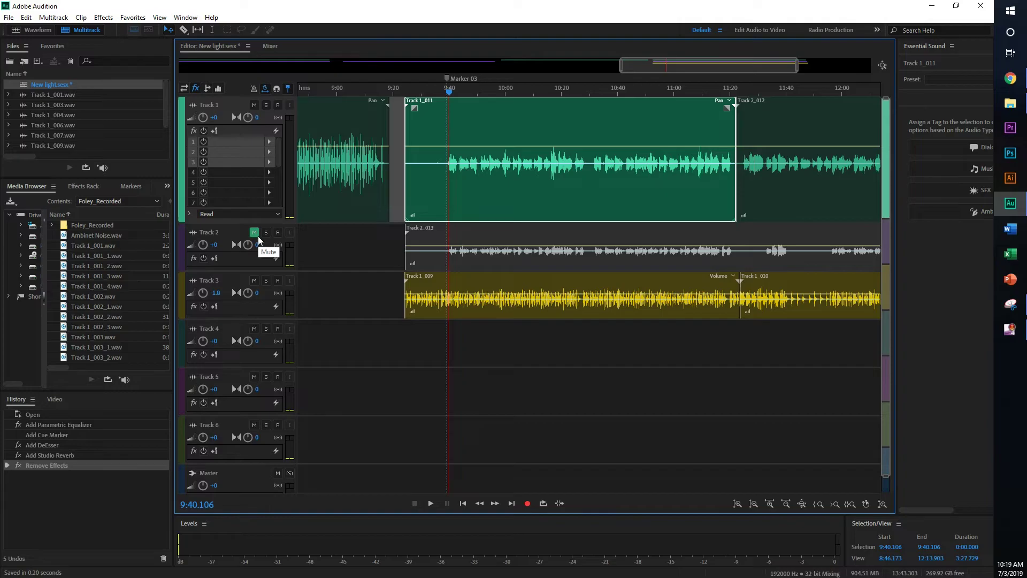
left_click(259, 286)
left_click_drag(256, 243, 256, 233)
left_click(255, 232)
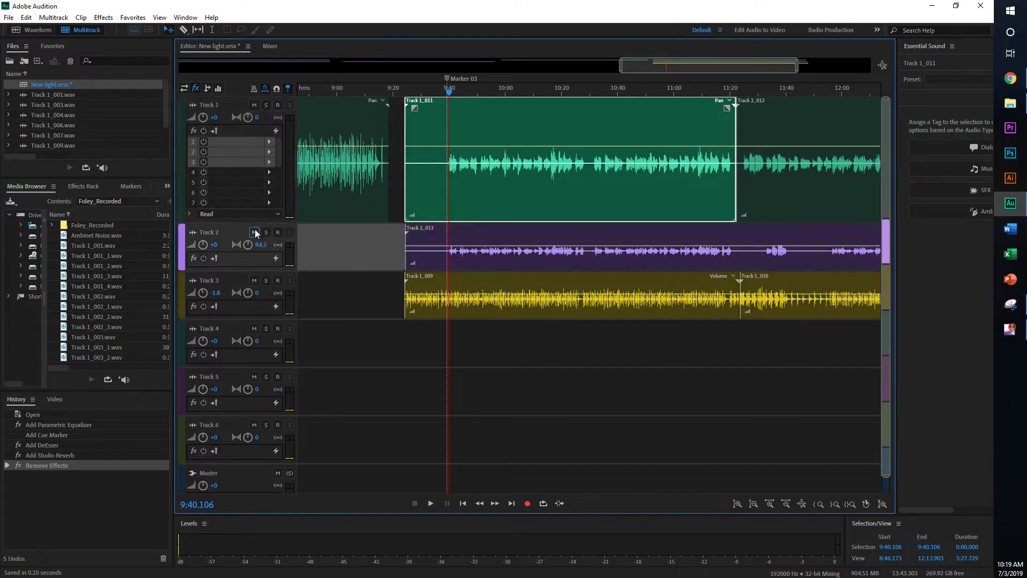
left_click(266, 105)
left_click(261, 244)
type("0")
key("Return")
Play the soloed Track 1 from about 9:40 for a few seconds
left_click_drag(451, 93, 451, 93)
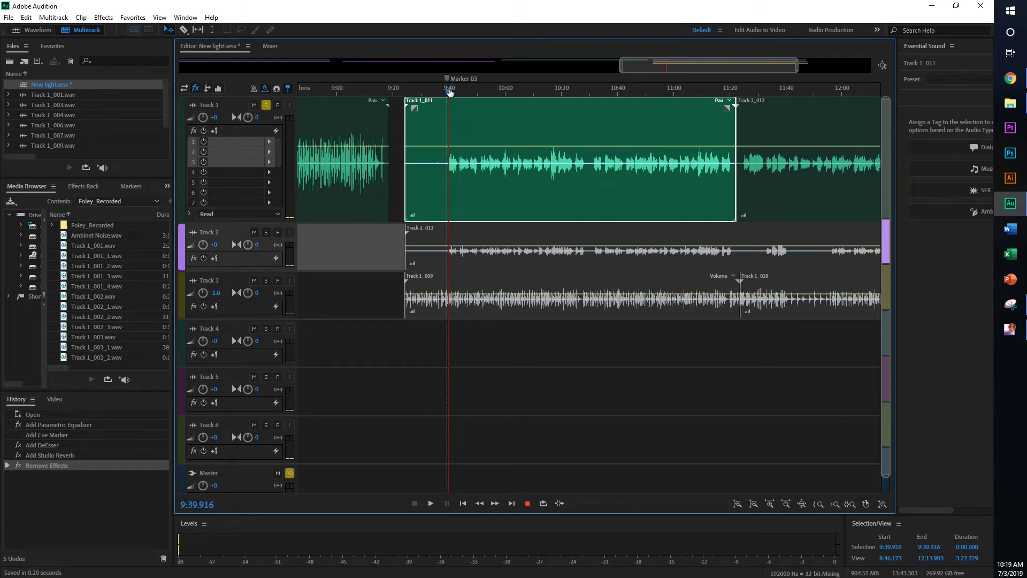
key("space")
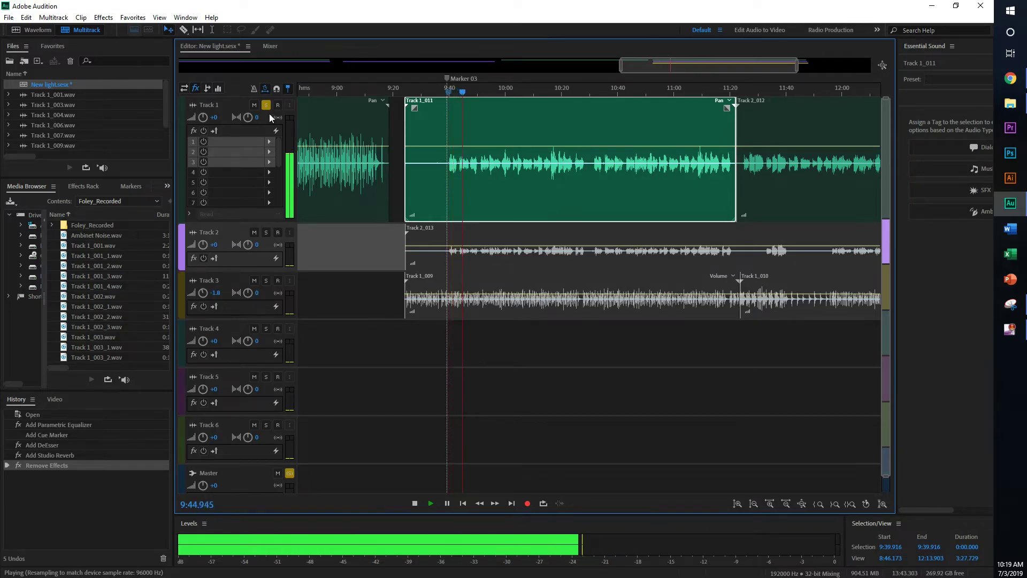
key("space")
Solo Track 2 in place of Track 1 and play it briefly from about 9:40
left_click(266, 232)
left_click(266, 105)
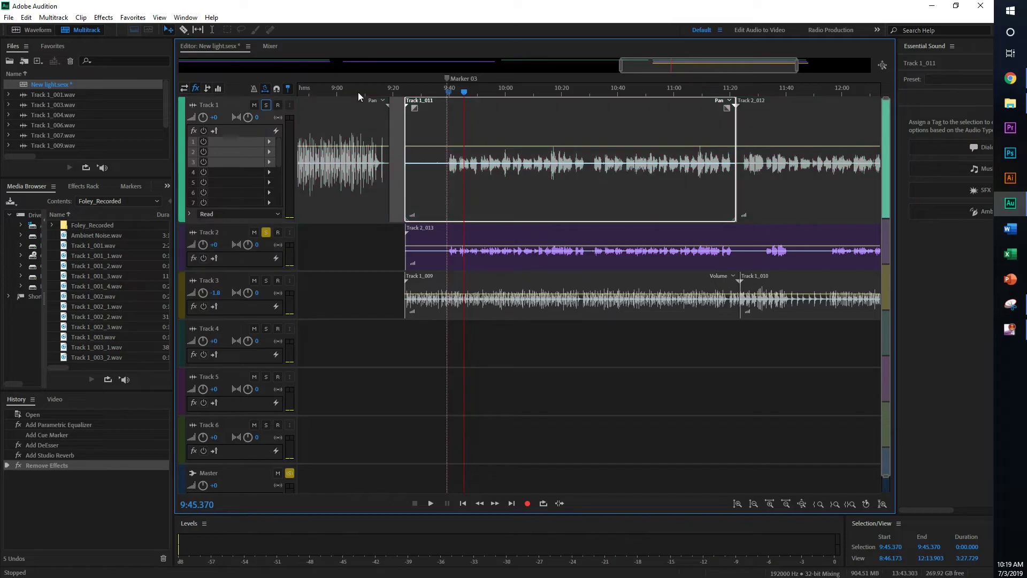
left_click(450, 99)
key("space")
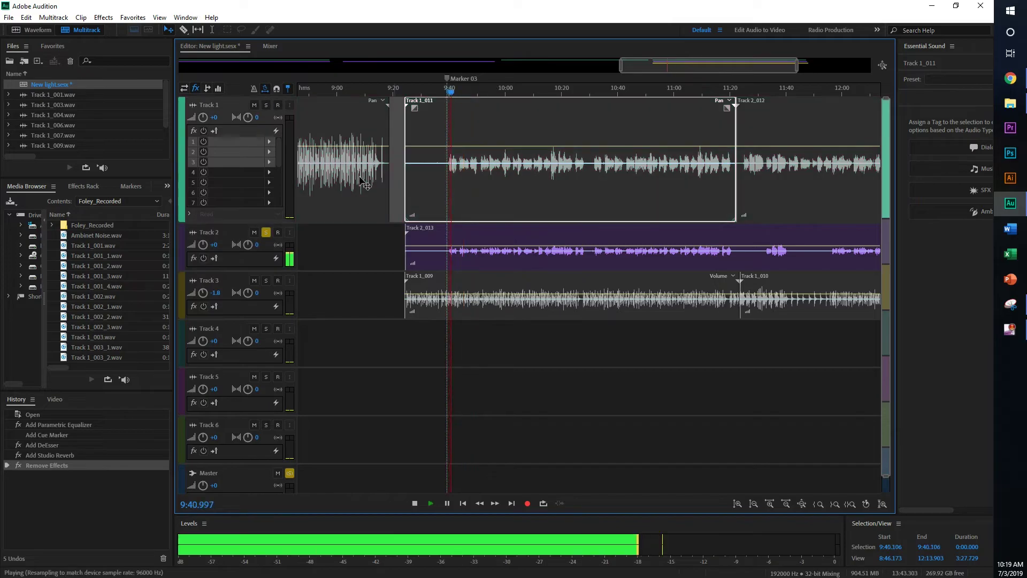
key("space")
Solo Track 3 in place of Track 2, play it from about 9:37, and remove the solo
left_click(265, 232)
left_click(266, 280)
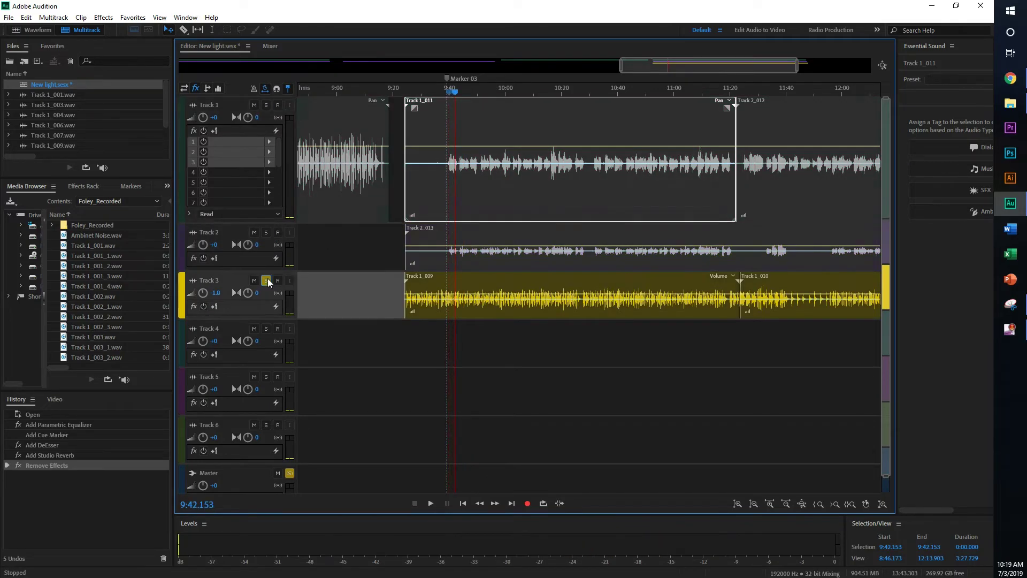
left_click(442, 92)
key("space")
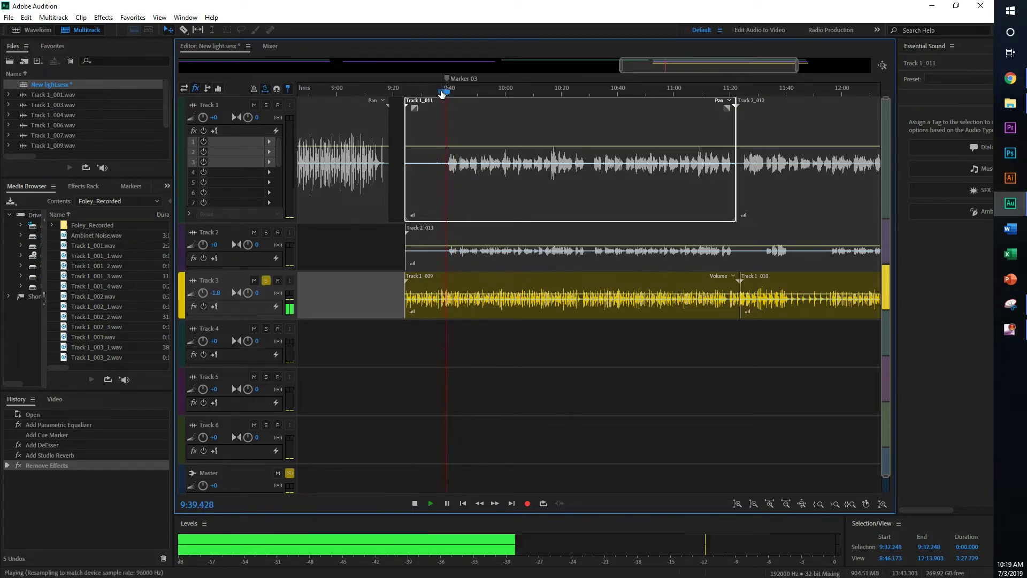
key("space")
left_click(266, 280)
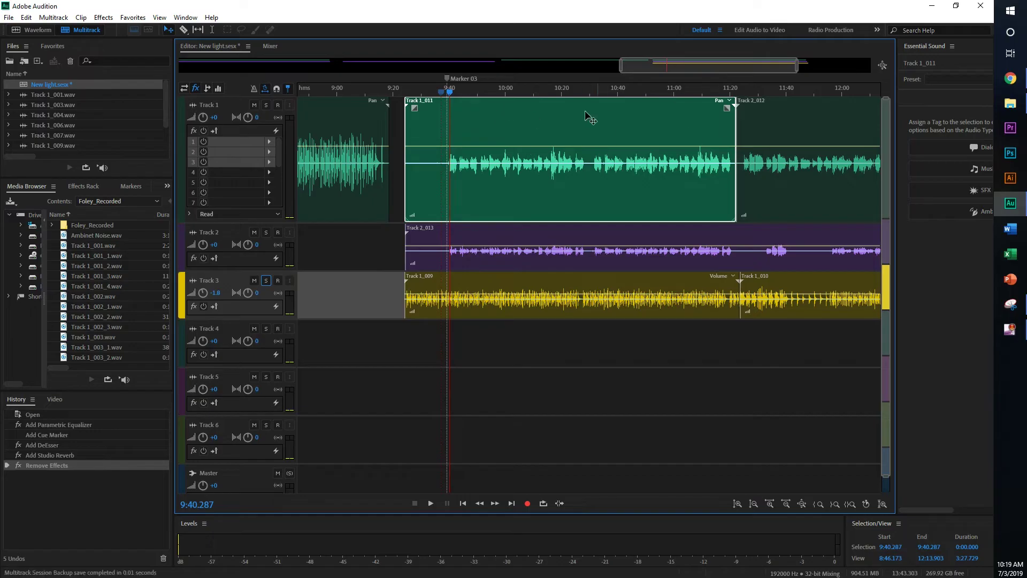
Open the Track 1_011 clip in the waveform editor and play its first phrase from about 9:40
left_click(532, 240)
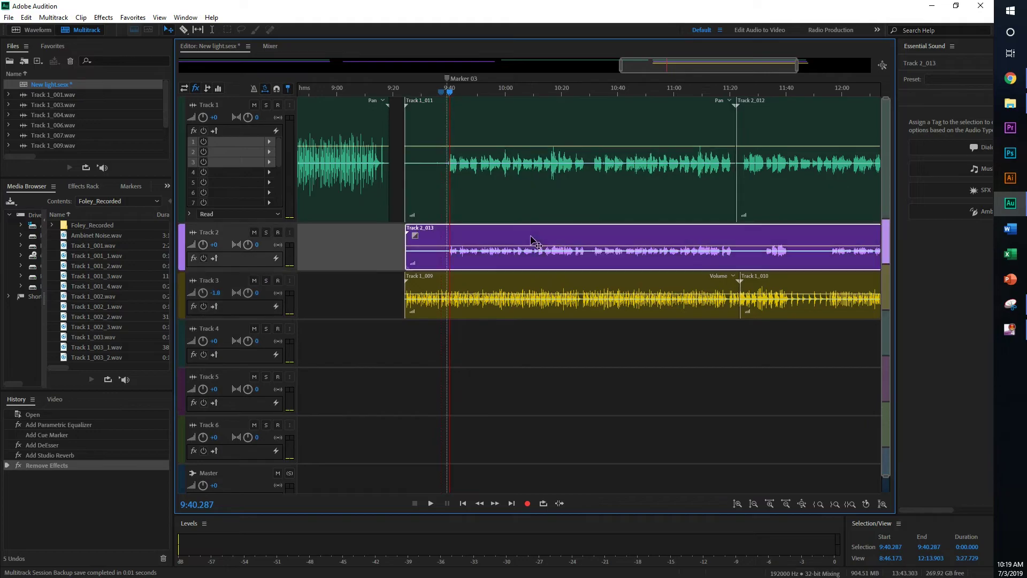
left_click(497, 286)
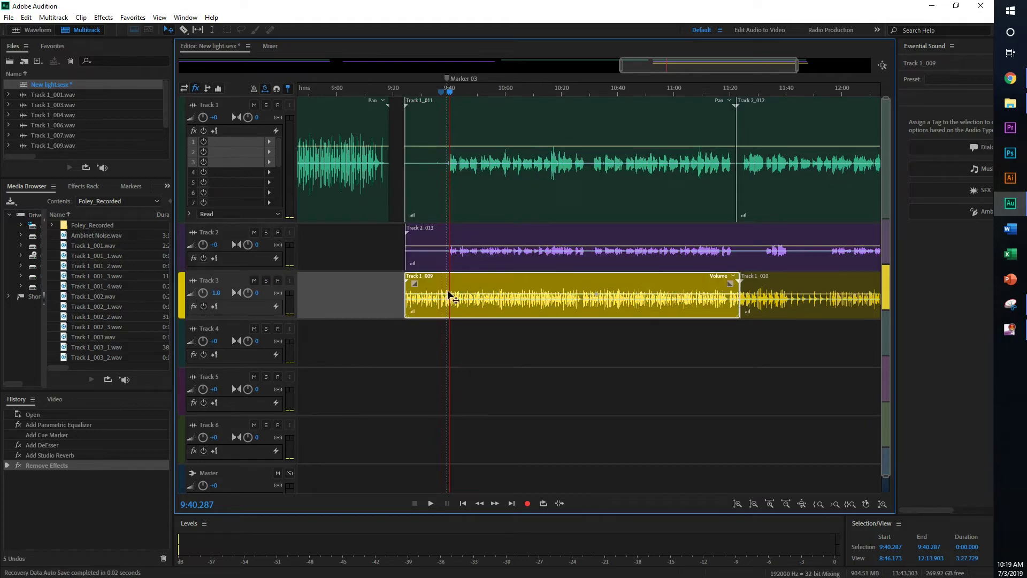
double_click(539, 133)
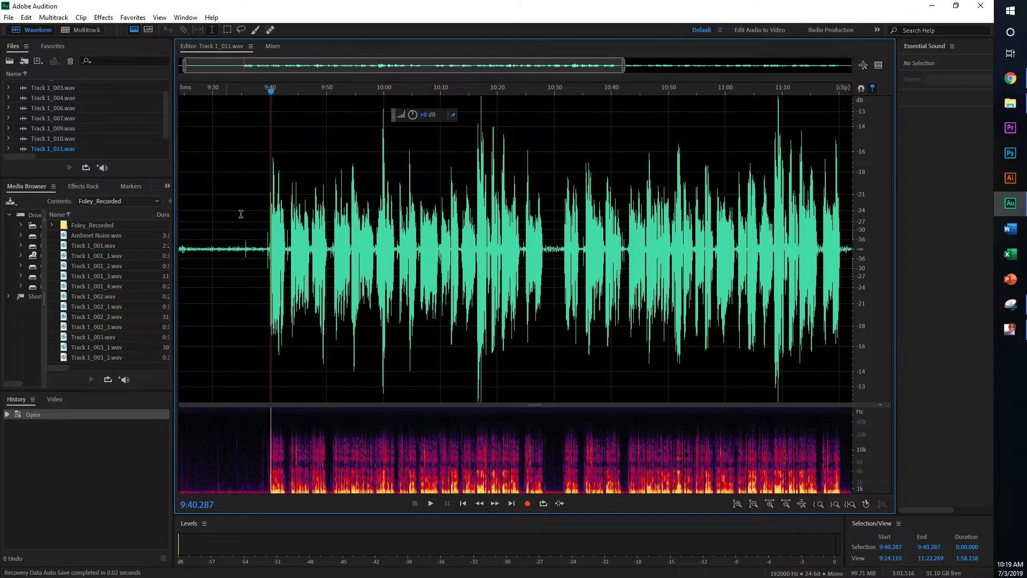
key("space")
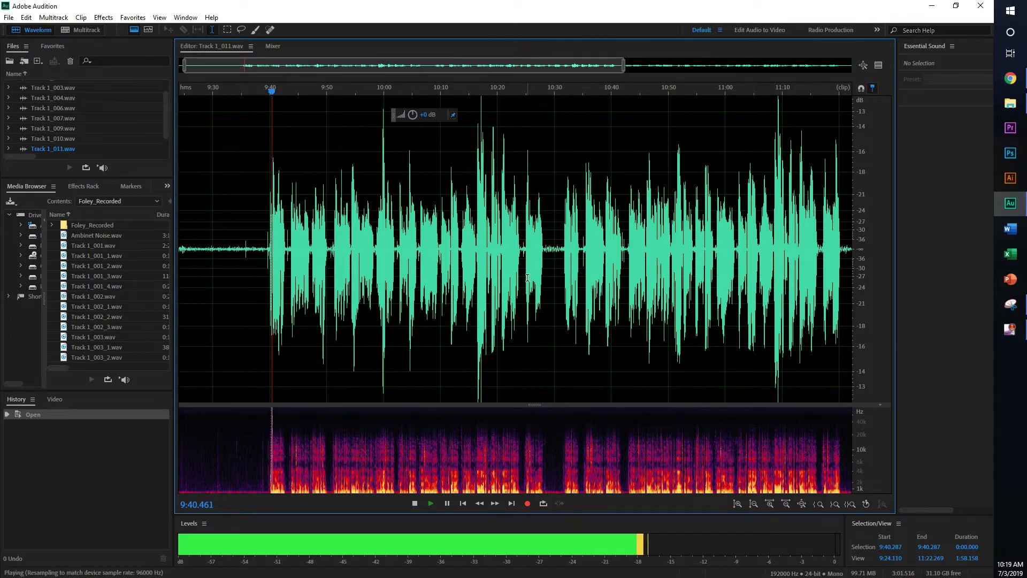
key("space")
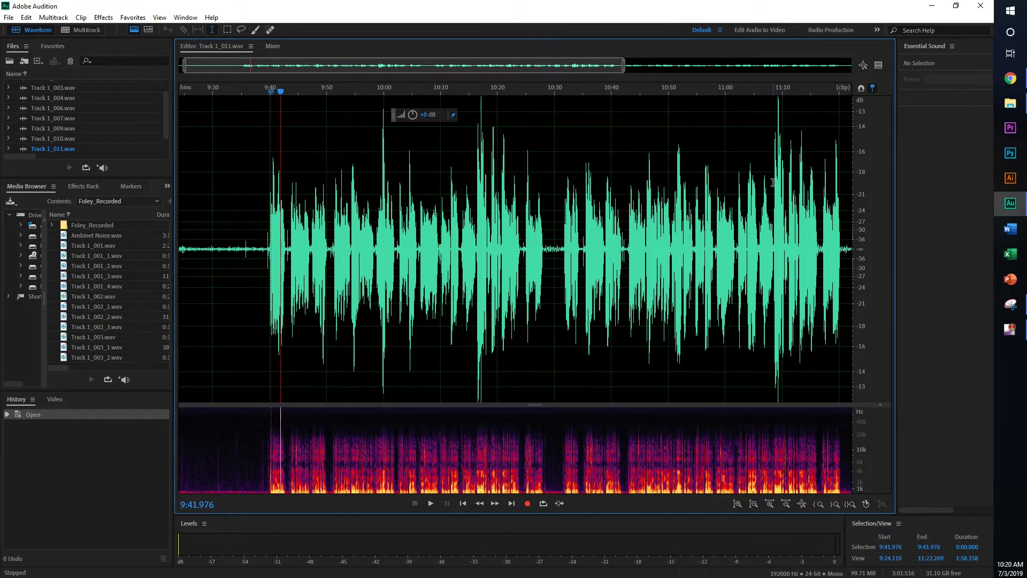
Show the whole Track 1_011 clip at a reduced amplitude scale and play the loud peak from about 10:13
scroll(769, 202, "down", 2)
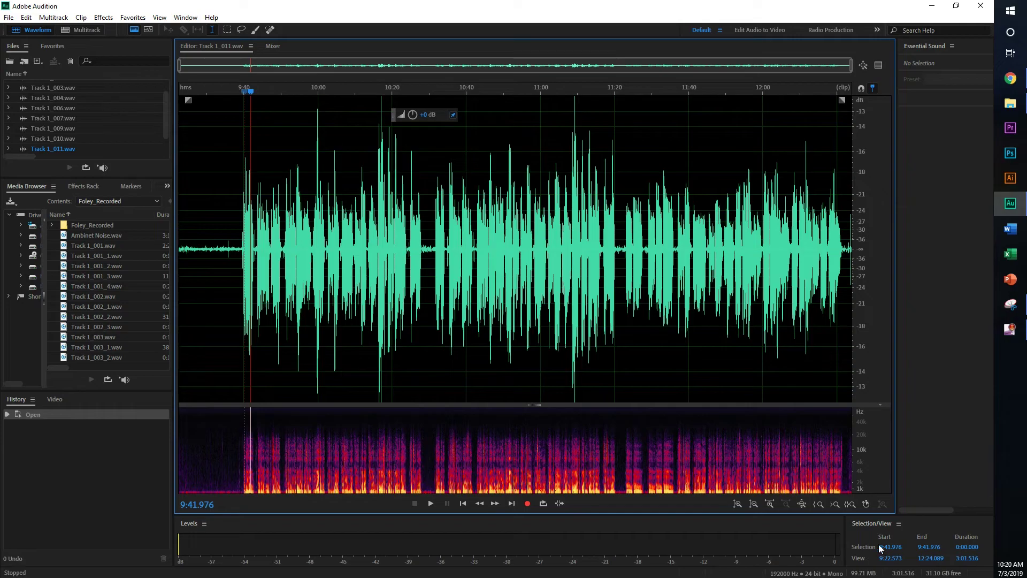
left_click(752, 504)
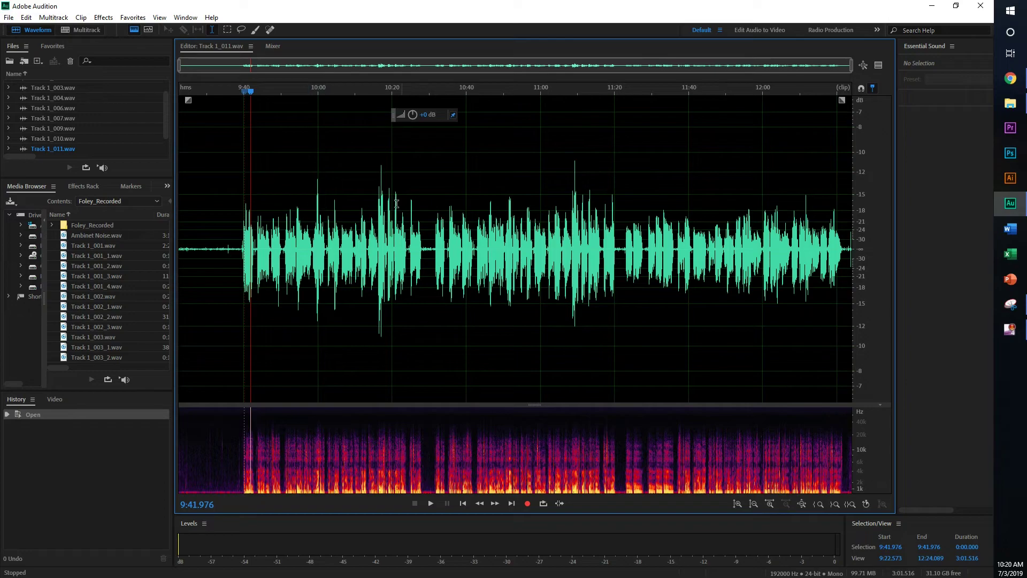
left_click(366, 209)
key("alt+space")
key("Escape")
key("space")
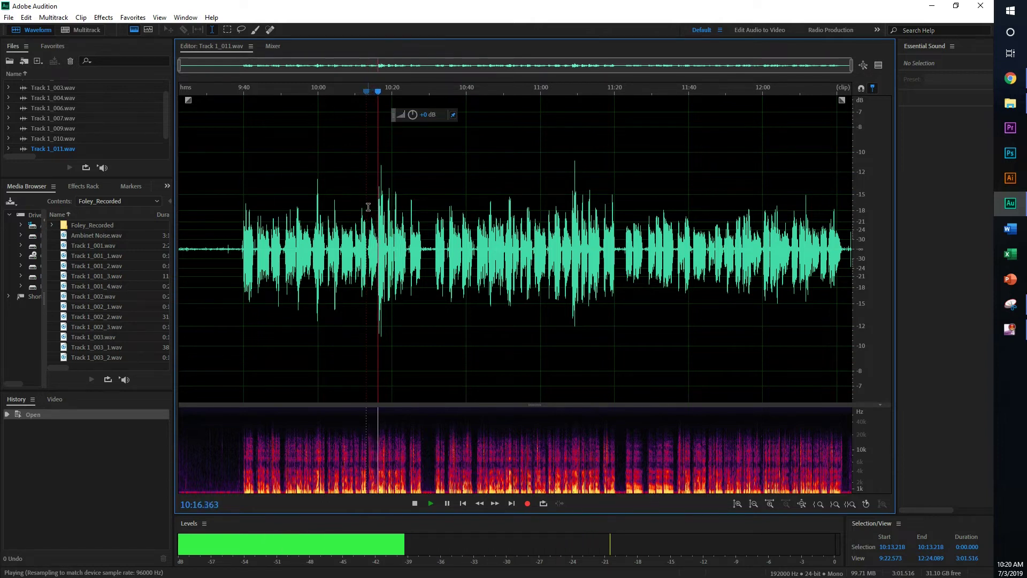
key("space")
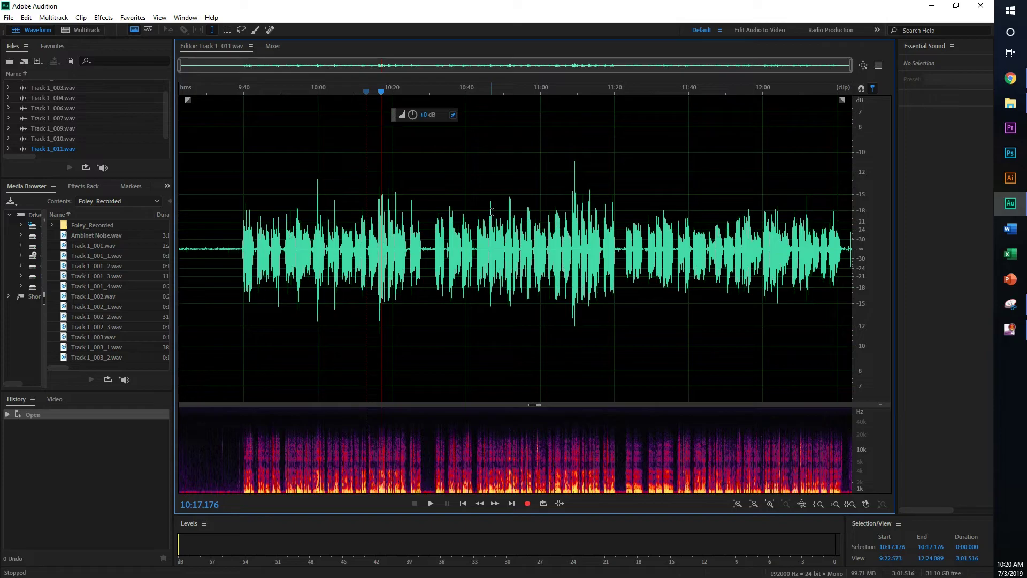
Select the entire waveform and open the Single-band Compressor effect, placing its window clear of the clip's peaks
key("ctrl+a")
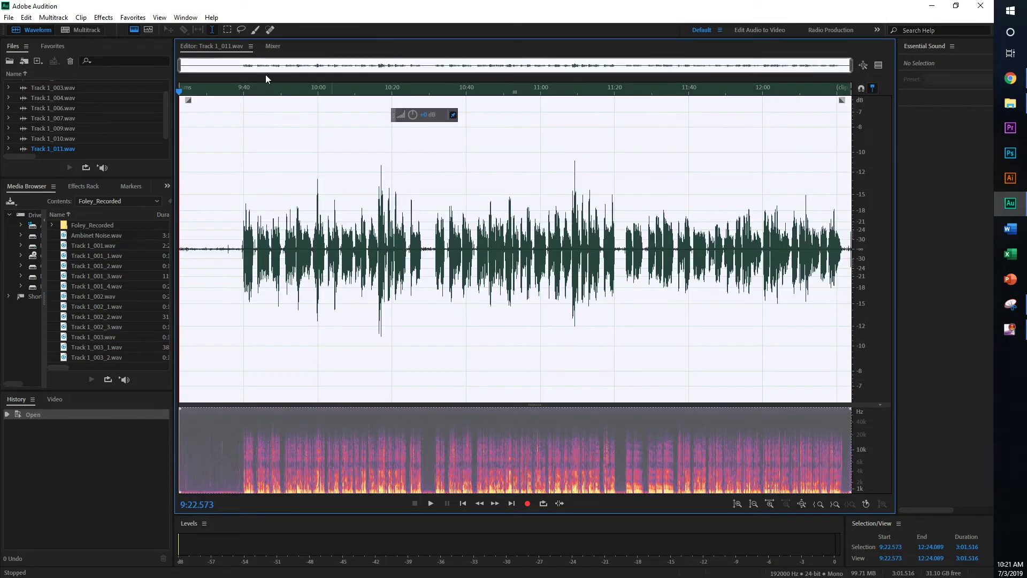
left_click(103, 17)
mouse_move(156, 147)
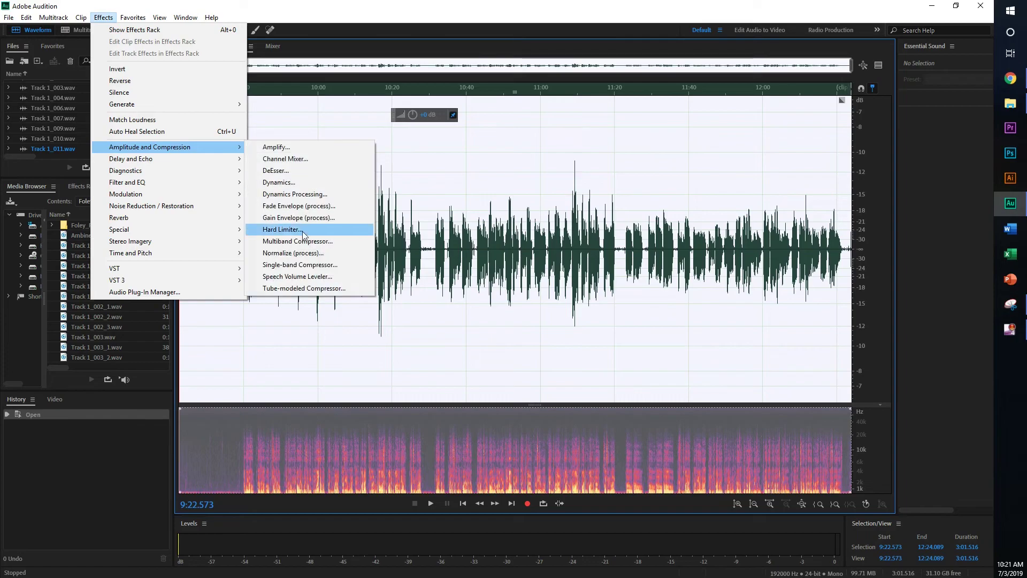
left_click(302, 264)
left_click_drag(795, 277, 666, 127)
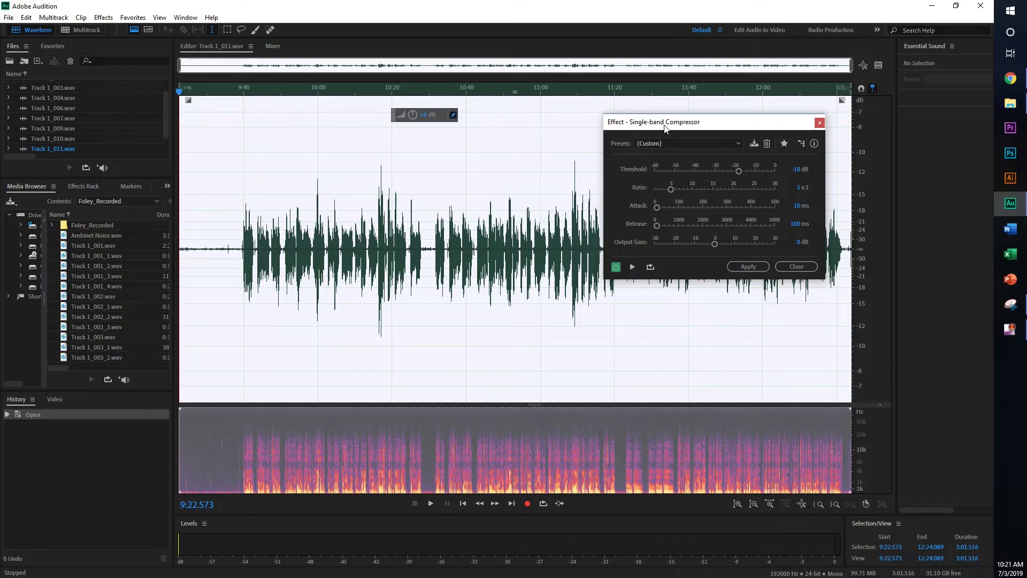
left_click_drag(665, 127, 595, 21)
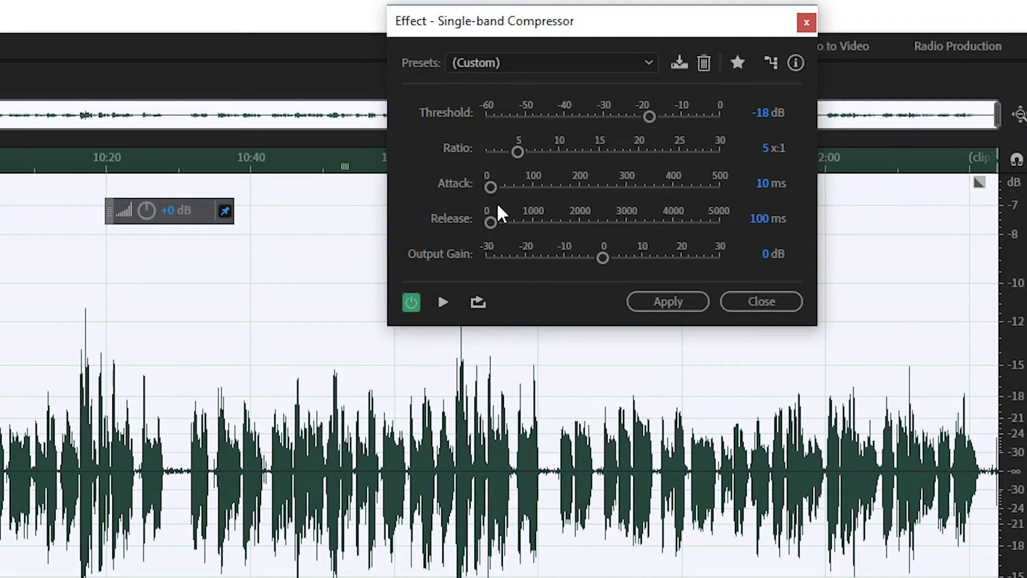
Set the compressor ratio to 5:1 and apply it with a -18 dB threshold, 10 ms attack and 100 ms release
left_click(462, 64)
left_click(462, 67)
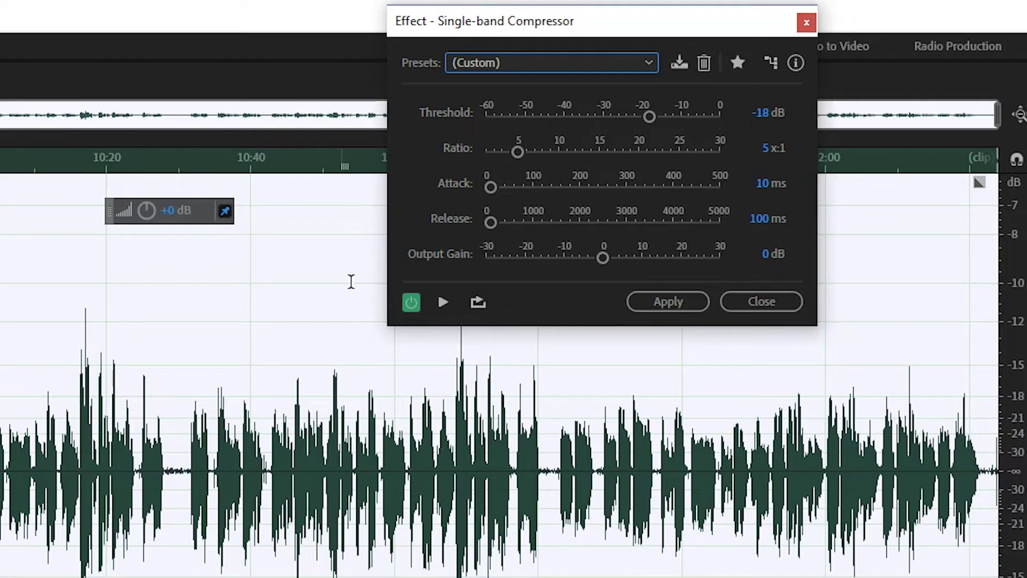
left_click_drag(529, 157, 572, 160)
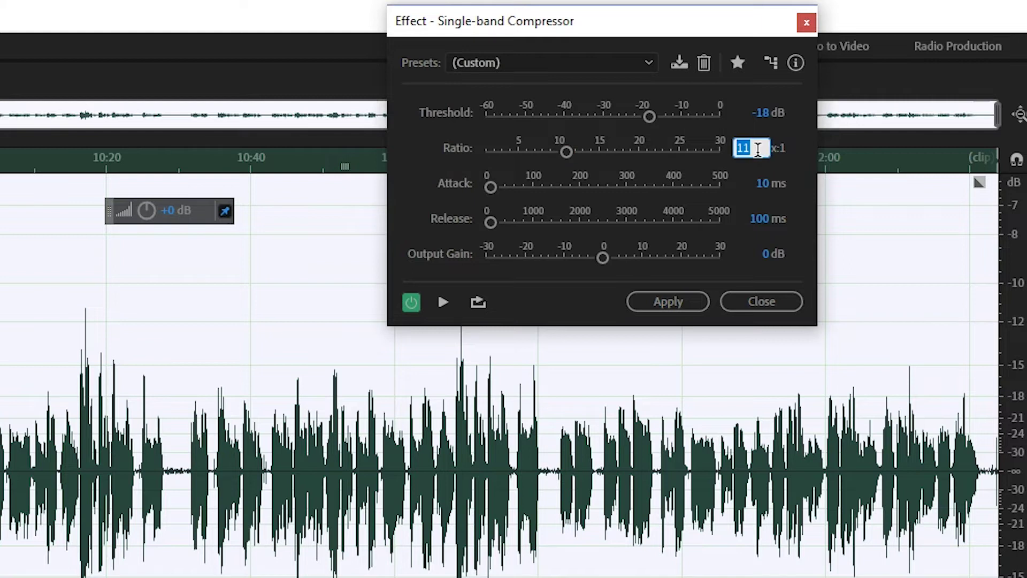
type("5")
key("Return")
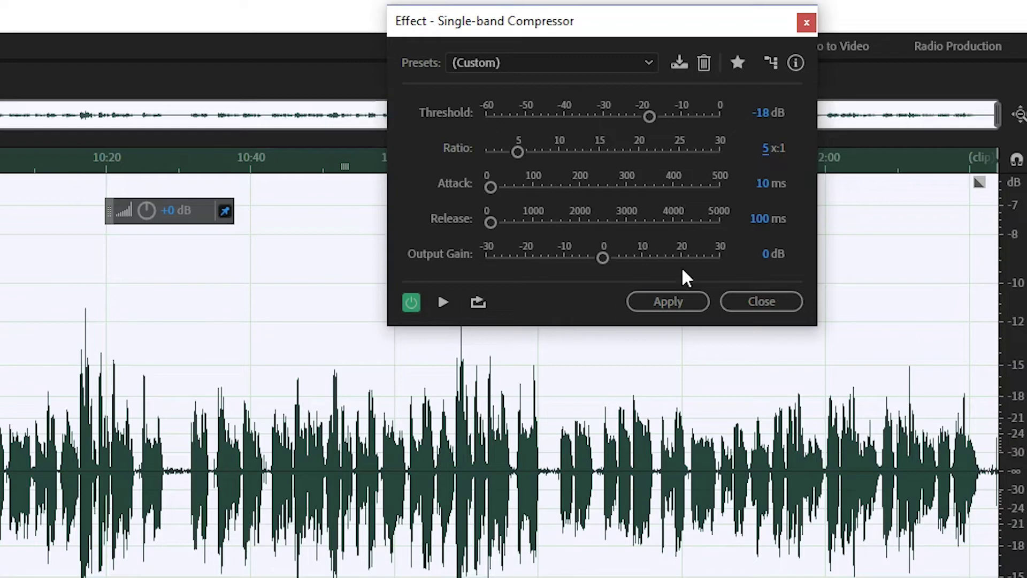
left_click(664, 295)
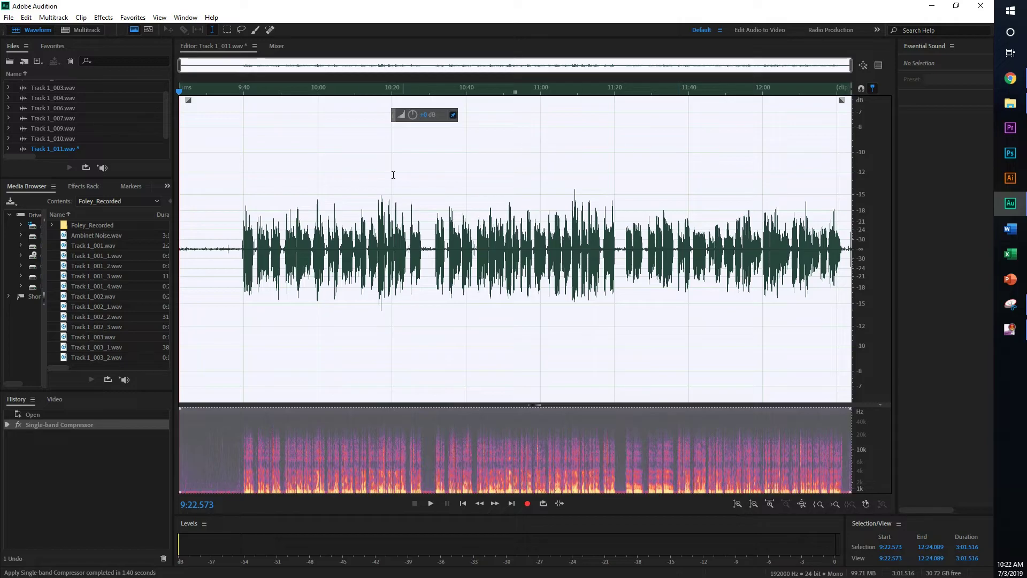
Play the compressed clip from about 10:14 through its loud peak
left_click(370, 191)
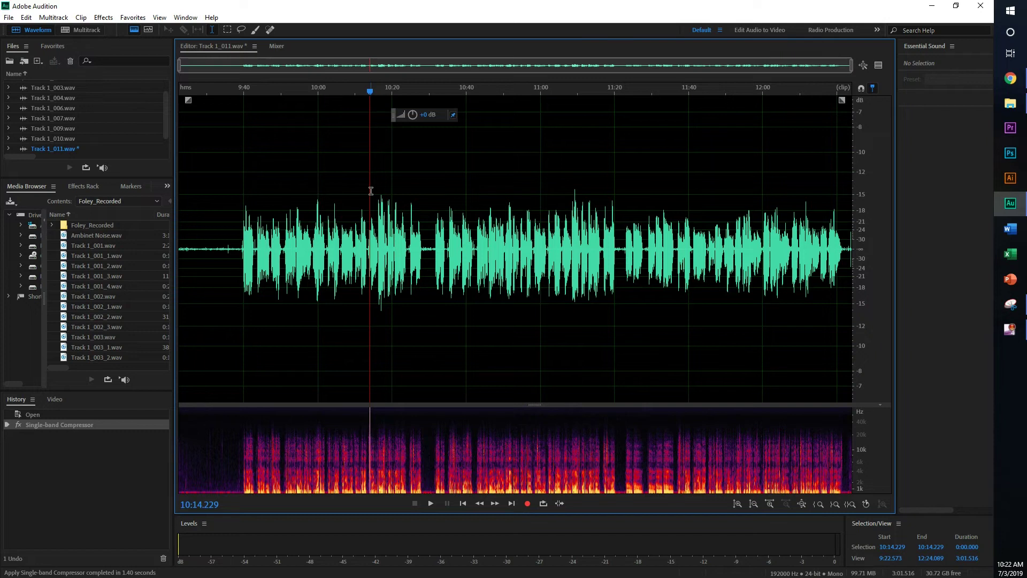
key("space")
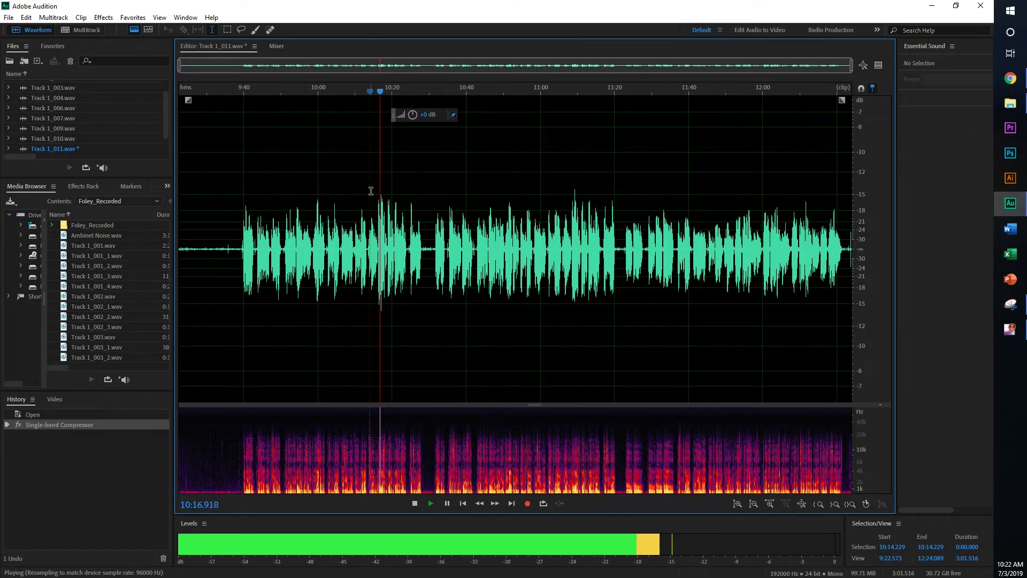
key("space")
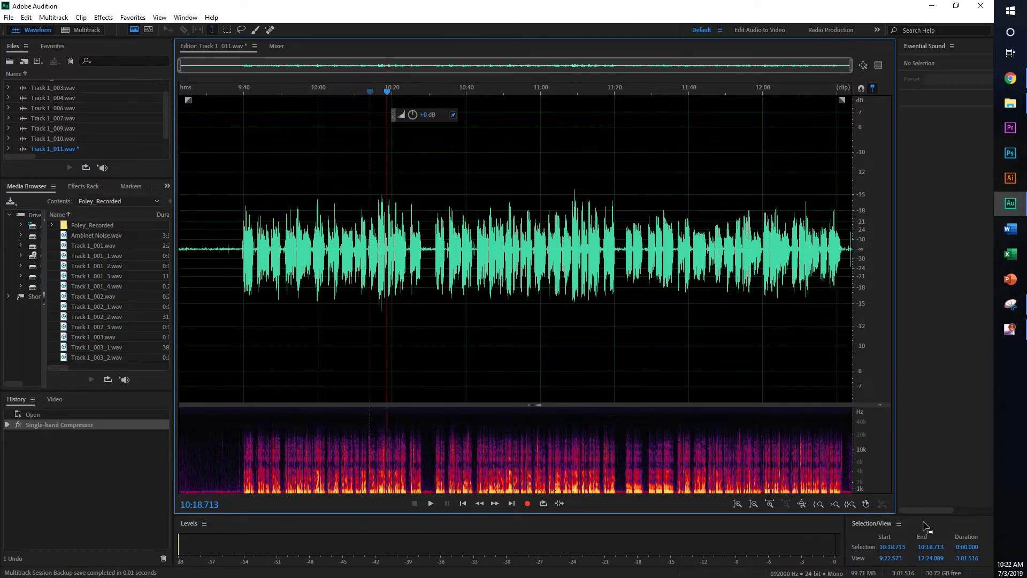
Select the quiet lead-in from the clip's start to just before 9:40 and raise its volume by 15 dB
left_click(736, 504)
scroll(196, 233, "up", 5)
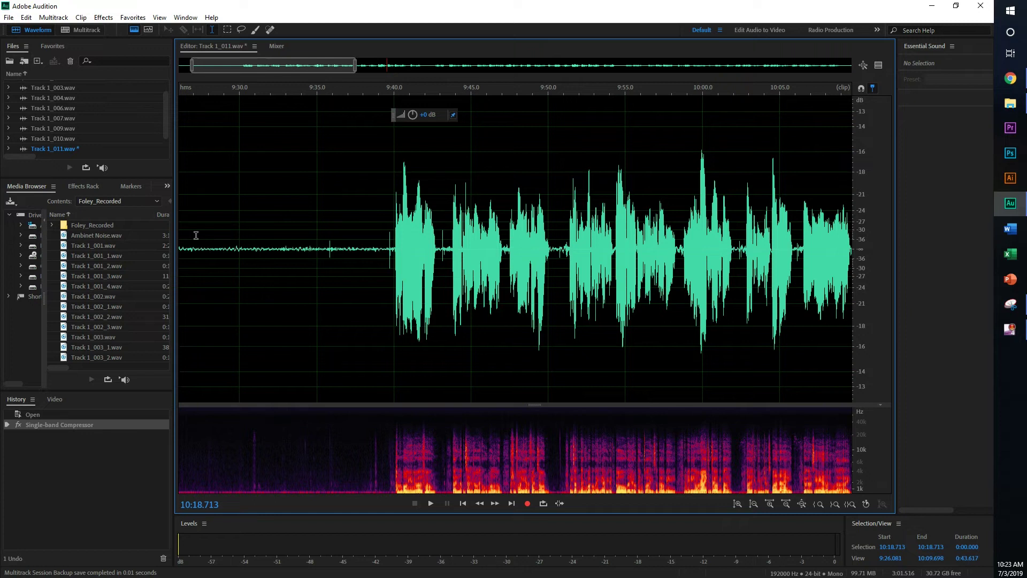
left_click_drag(296, 75, 201, 71)
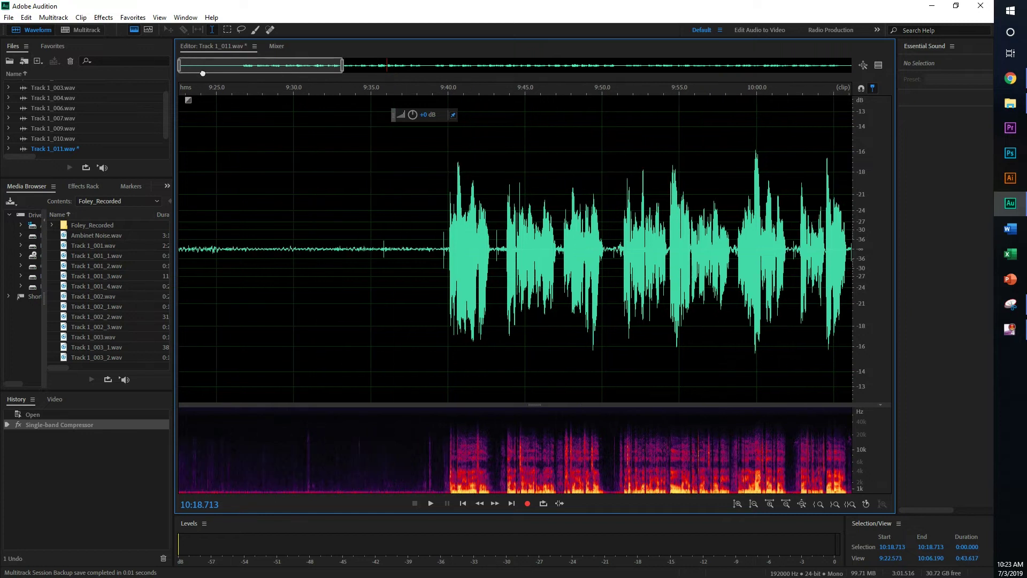
left_click(187, 253)
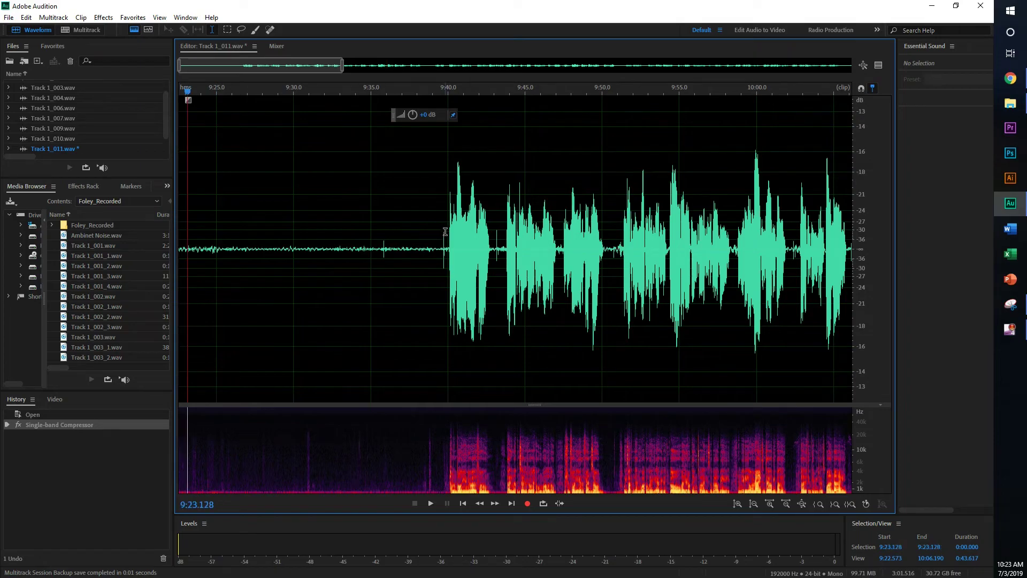
left_click_drag(442, 231, 179, 232)
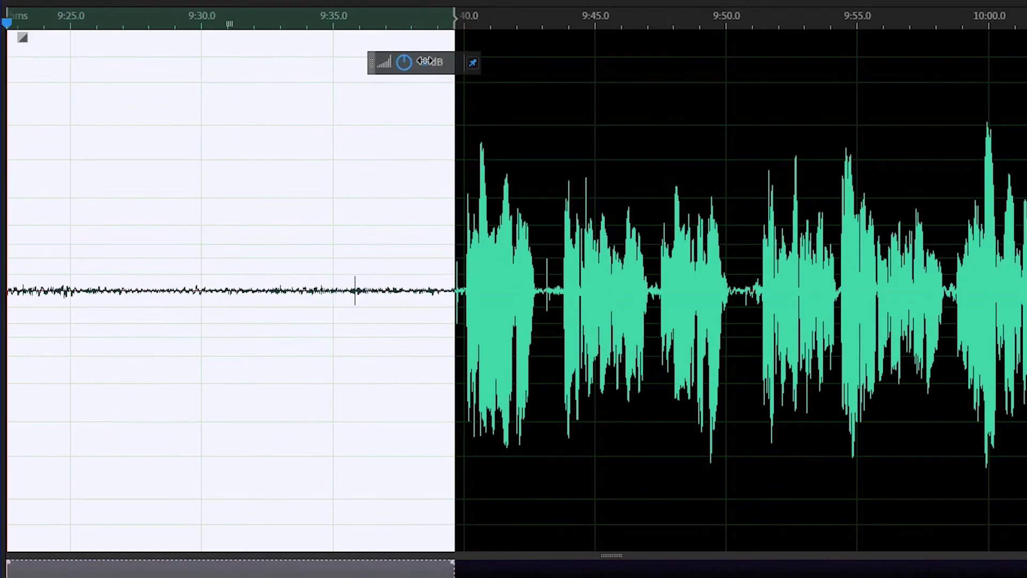
left_click_drag(428, 60, 509, 50)
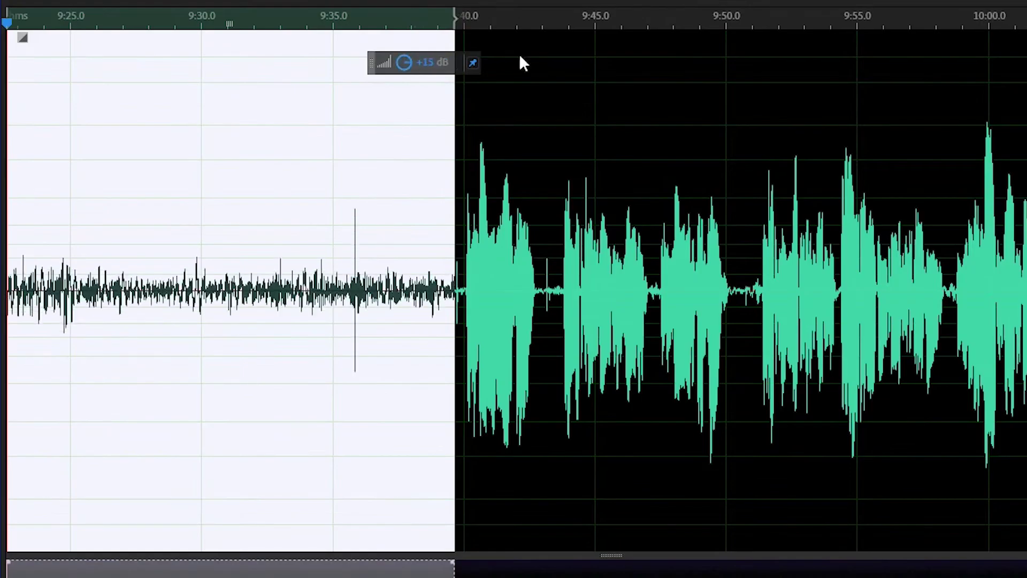
Clear the selection and play the amplified lead-in noise from near the clip's start
left_click(94, 184)
left_click(13, 180)
key("space")
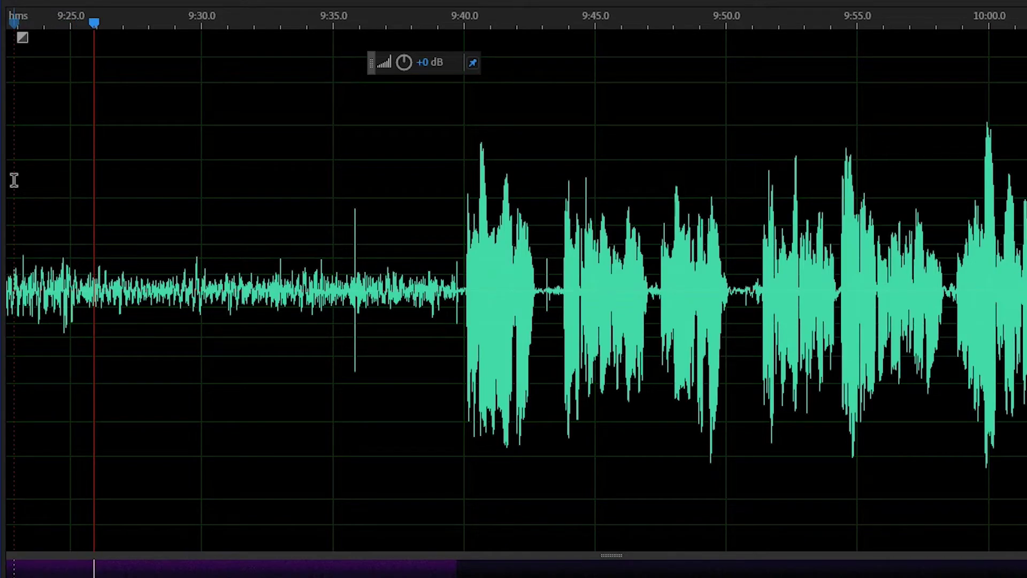
Play the noise spike in the amplified lead-in from about 9:35.3
key("space")
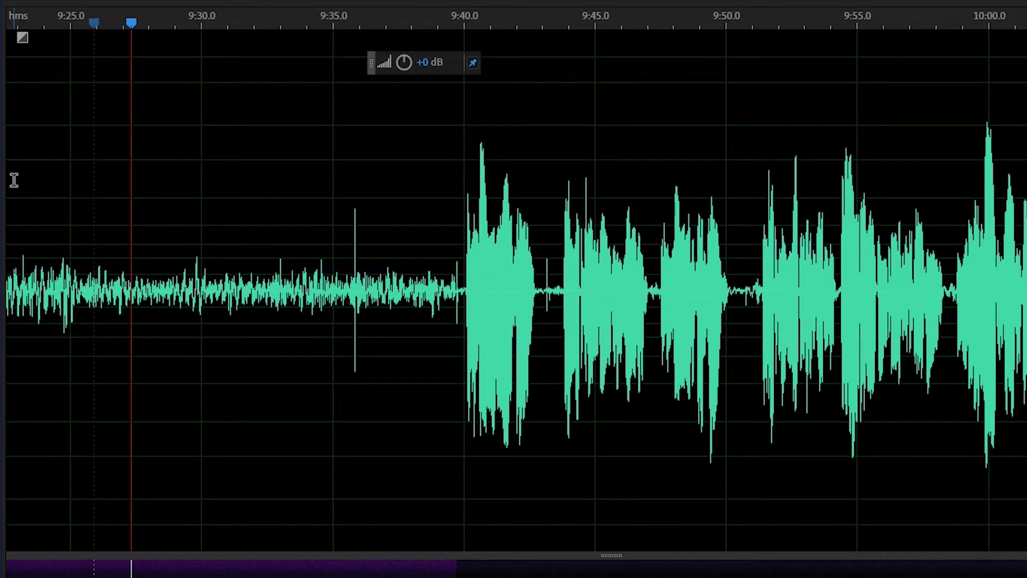
left_click(342, 253)
key("space")
key("space")
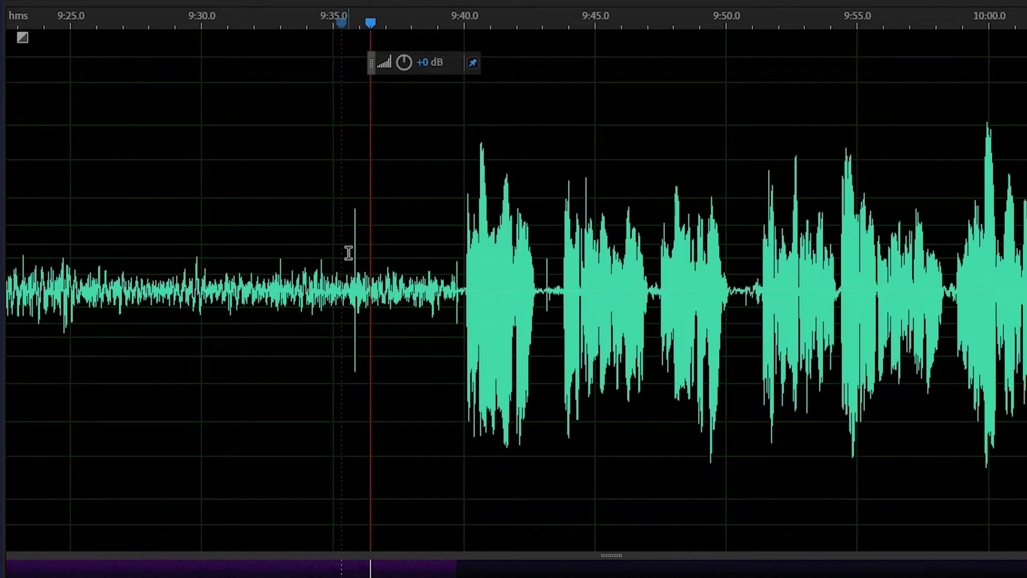
Undo the lead-in's volume boost, reselect it up to just before 9:40, and lower its volume by about 14.1 dB
key("ctrl+z")
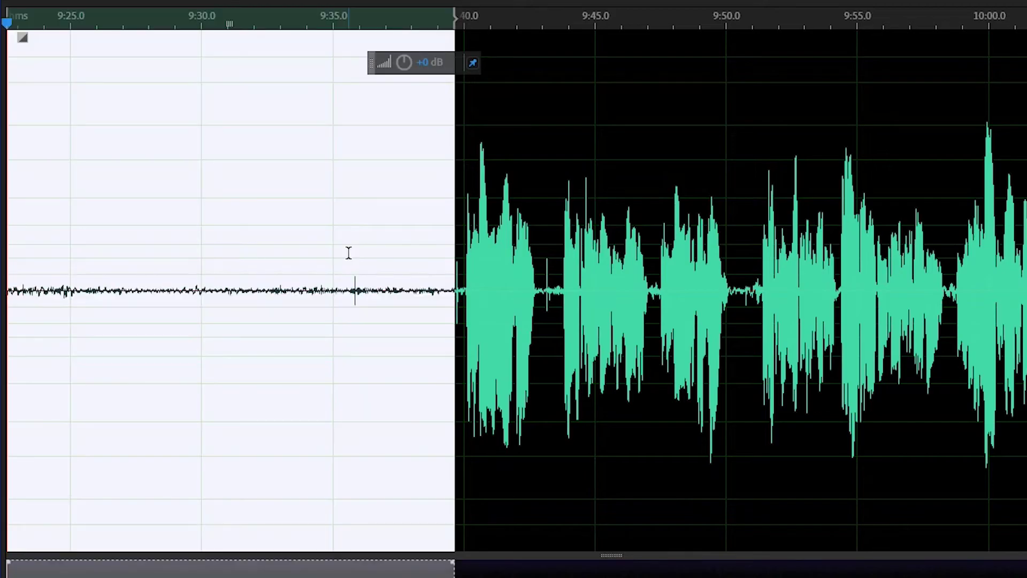
left_click(348, 253)
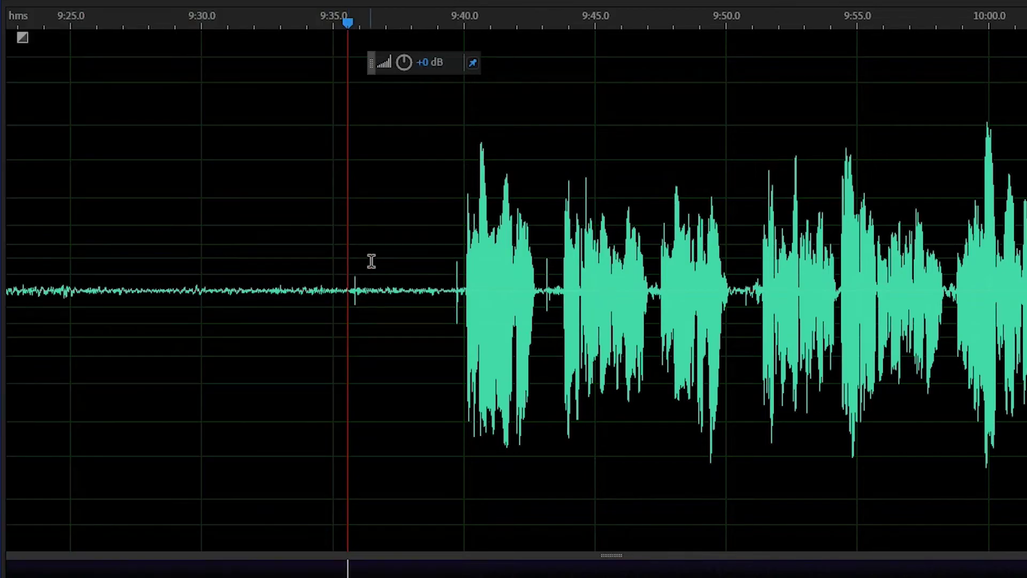
left_click_drag(456, 259, 6, 259)
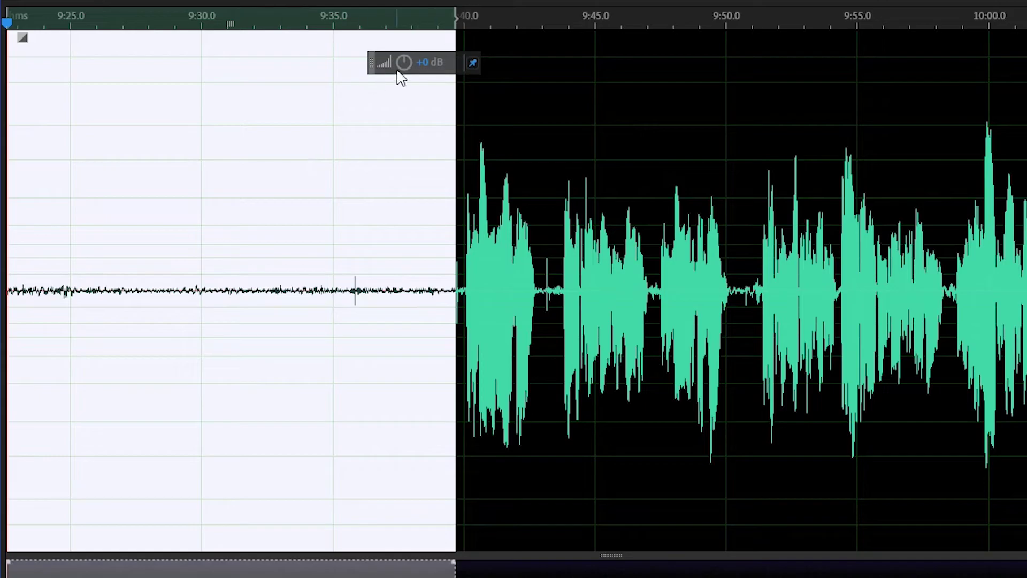
left_click_drag(404, 62, 374, 60)
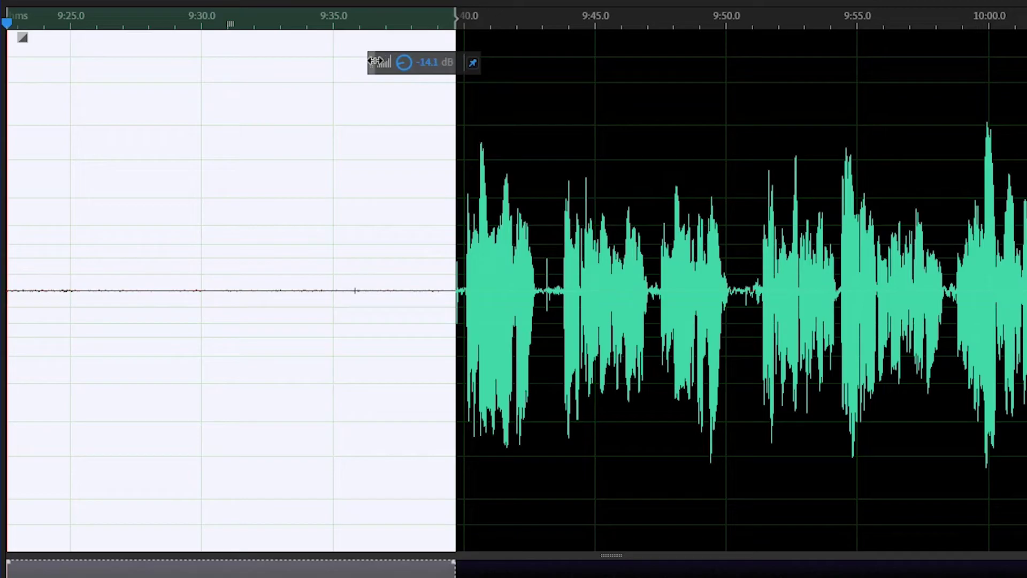
left_click_drag(374, 60, 374, 60)
Play the quieted lead-in from about 9:27.5 to check its noise level
left_click(138, 264)
key("space")
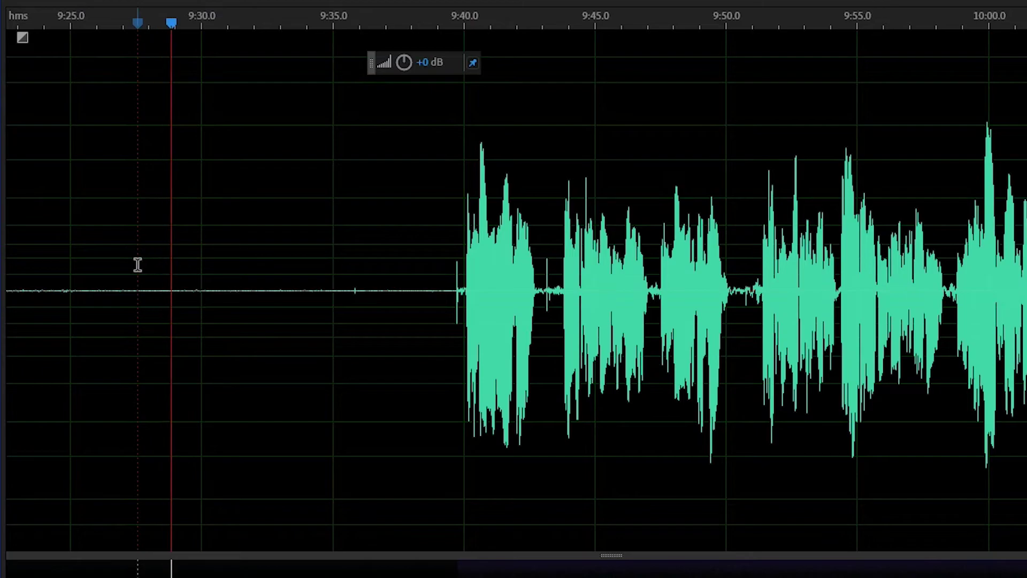
left_click(390, 264)
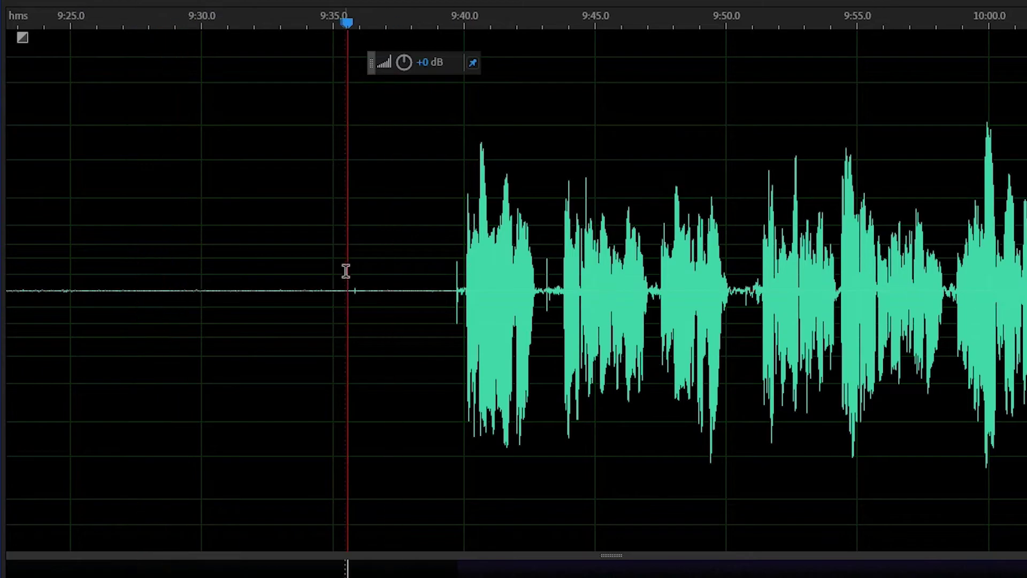
Select the short click between about 9:39.73 and 9:39.79 and lower its volume by about 16.8 dB
scroll(376, 282, "up", 6)
scroll(545, 291, "down", 4)
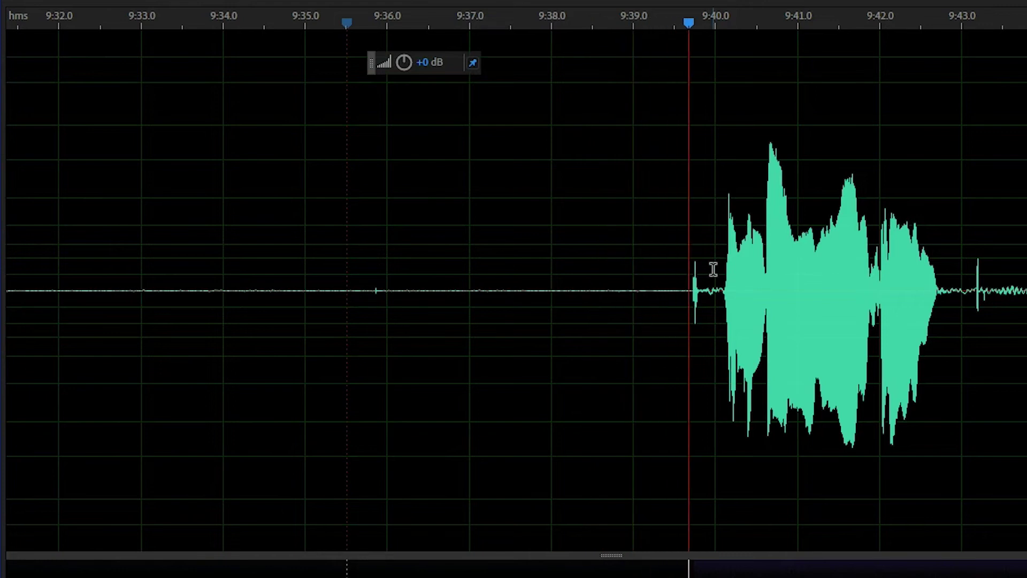
scroll(695, 276, "up", 4)
scroll(693, 278, "up", 2)
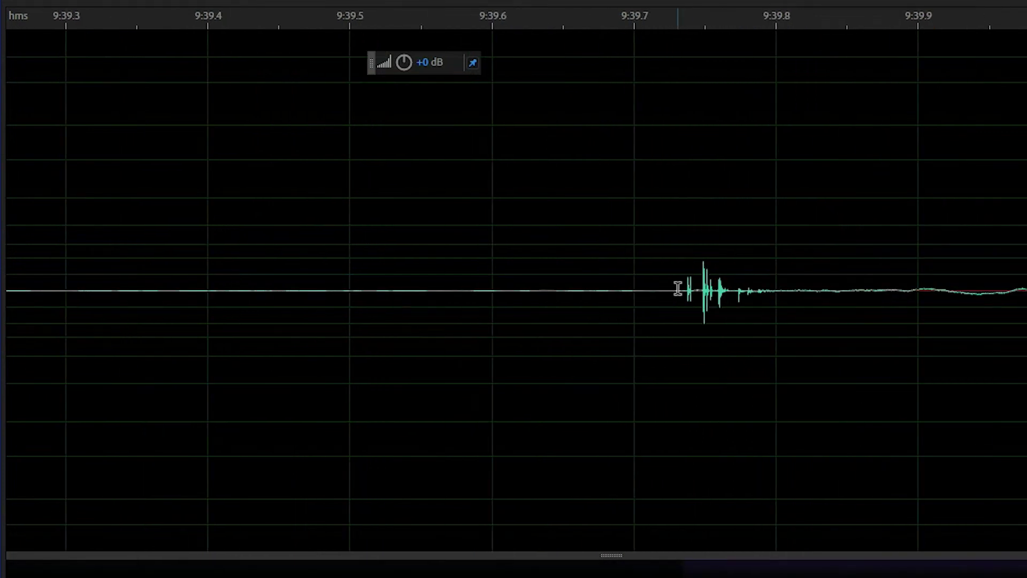
left_click_drag(678, 287, 766, 298)
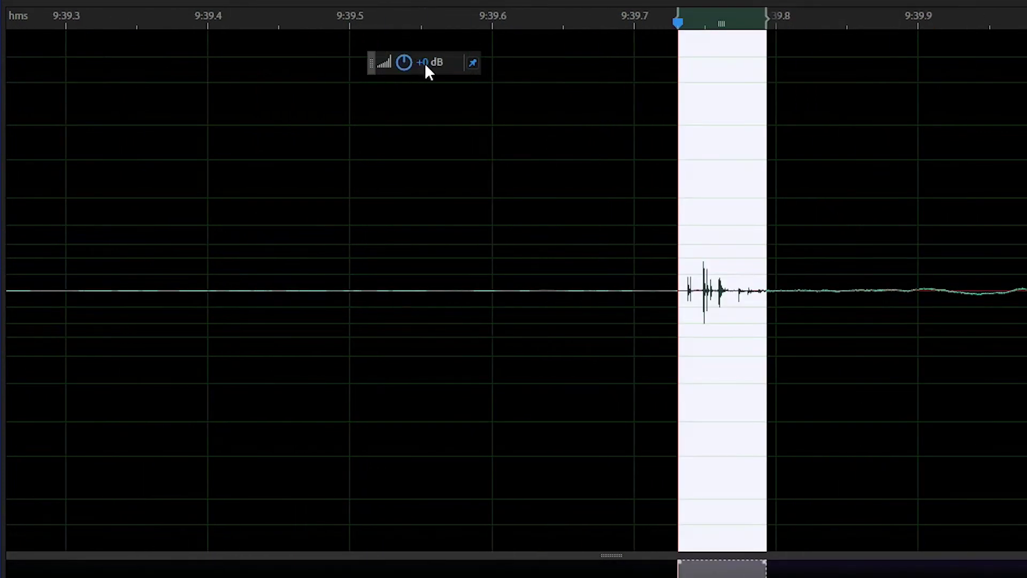
left_click_drag(426, 67, 377, 60)
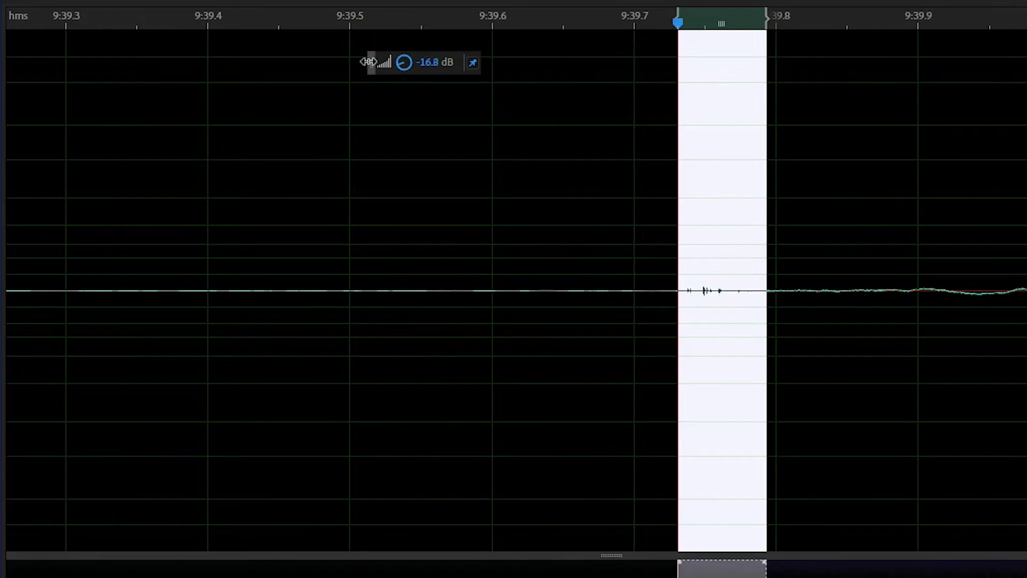
Try a volume change on the gap from about 9:39.8 to the first word, play it, and undo the change
scroll(509, 265, "down", 4)
scroll(657, 276, "up", 3)
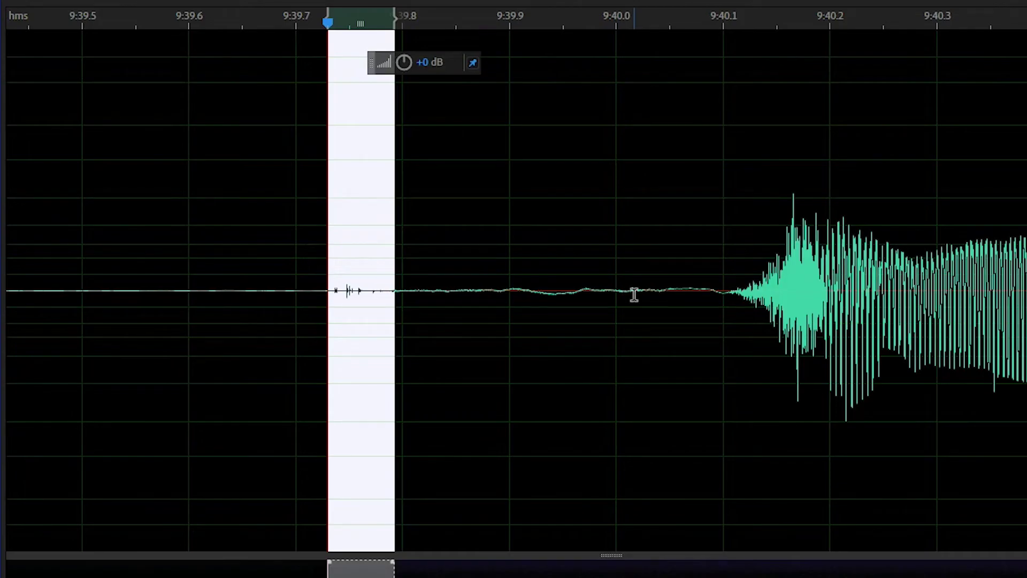
left_click(399, 280)
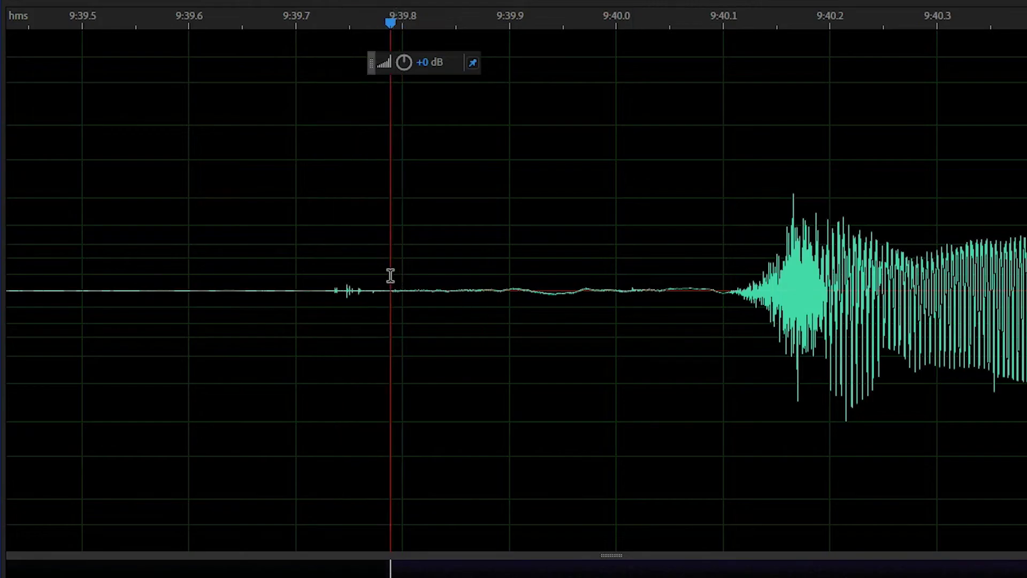
left_click_drag(392, 275, 729, 289)
left_click_drag(424, 64, 425, 160)
left_click(419, 251)
key("space")
left_click(74, 264)
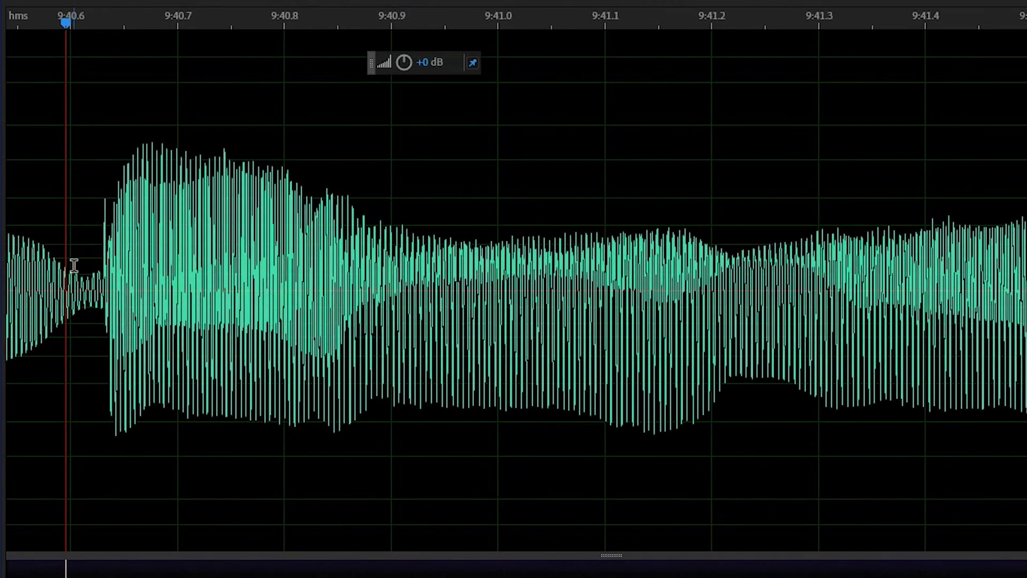
left_click_drag(126, 2, 120, 2)
key("ctrl+z")
Play the transition from the softened click into the first words, starting from about 9:39.7
left_click(282, 314)
left_click(163, 258)
left_click(213, 260)
key("space")
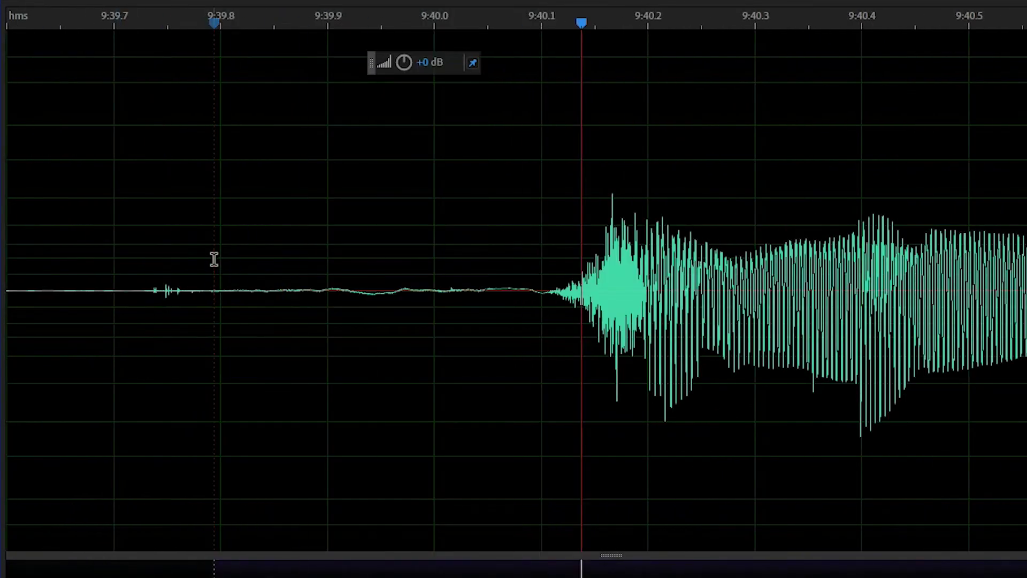
left_click(195, 252)
left_click(109, 234)
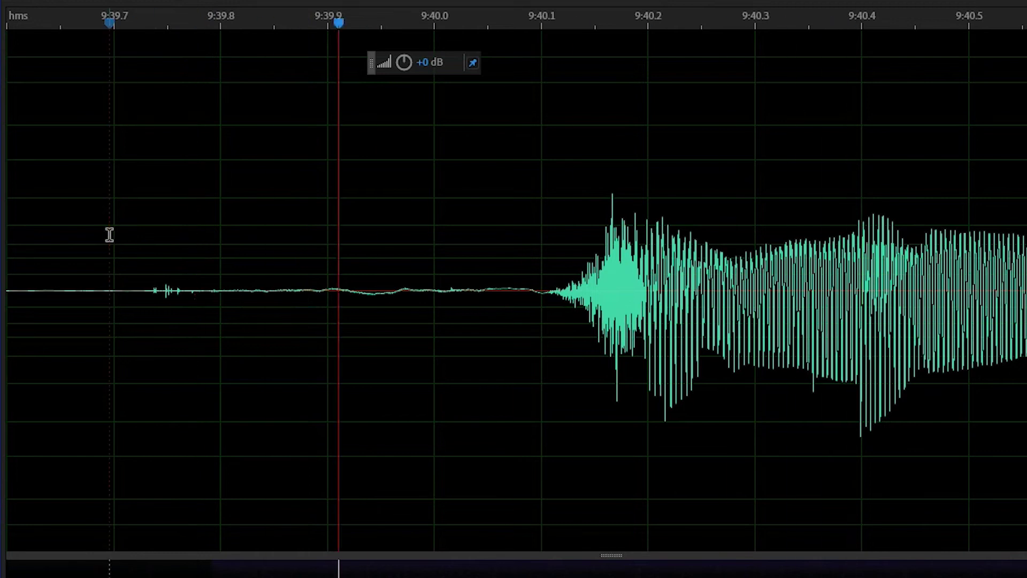
scroll(330, 286, "down", 5)
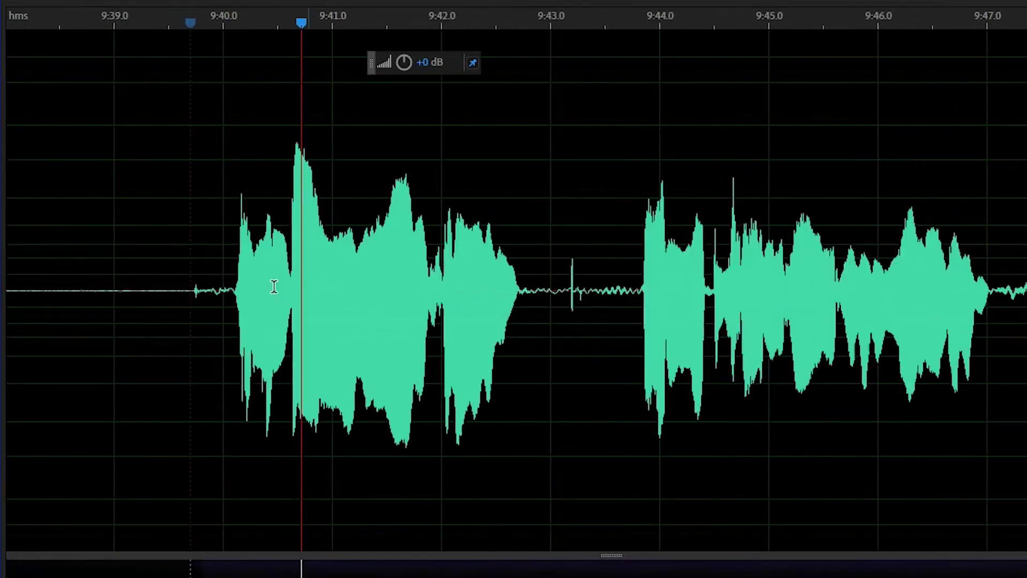
Select the gap between the softened click and the first word, reduce its volume, and play the result
scroll(330, 287, "up", 5)
left_click_drag(363, 287, 540, 310)
left_click_drag(405, 63, 407, 63)
left_click(195, 376)
key("space")
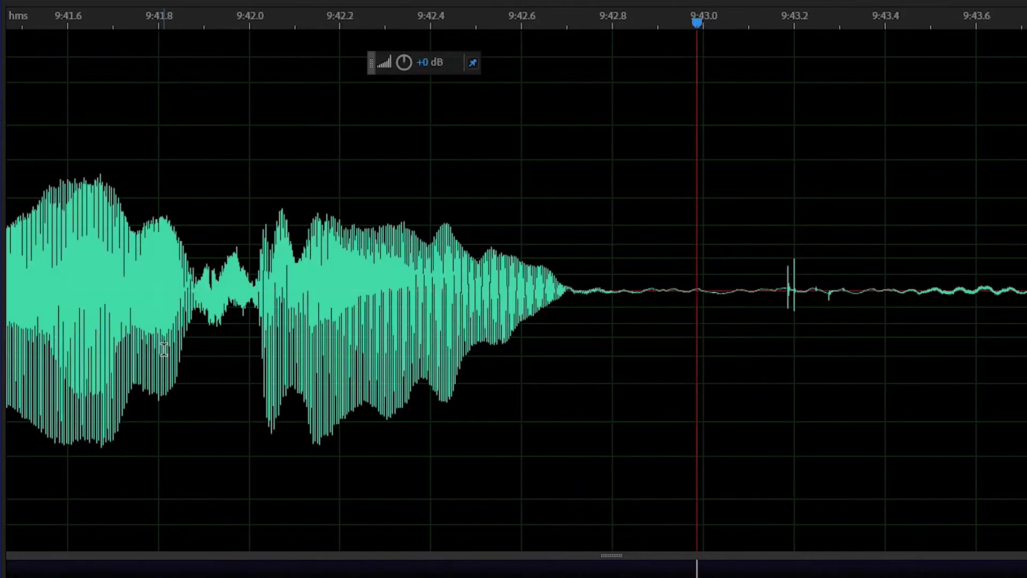
key("space")
Select the click at about 9:43.2, lower its volume, and play the section from about 9:42.2
left_click_drag(785, 291, 800, 293)
left_click_drag(425, 67, 384, 76)
left_click(627, 300)
left_click(341, 262)
key("space")
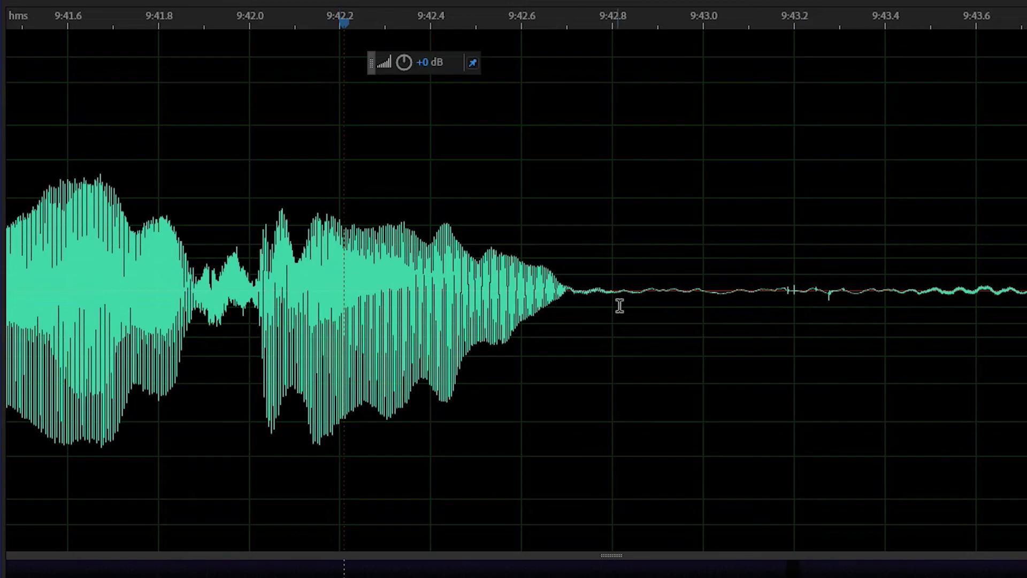
Select the pause from about 9:42.8 to 9:43.84, undo a trial volume change, and lower the pause's volume again
left_click_drag(618, 305, 1026, 305)
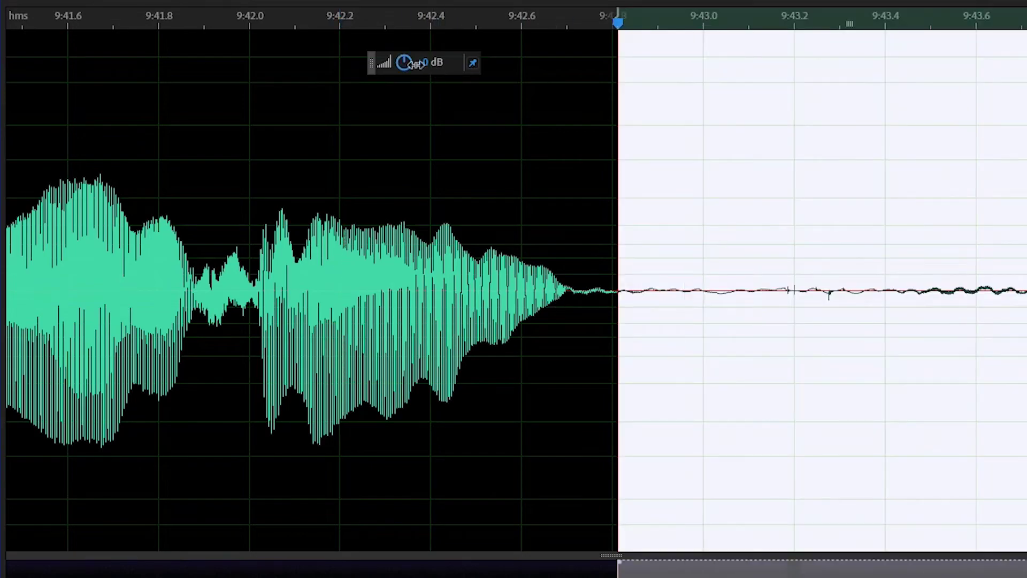
left_click(787, 179)
key("space")
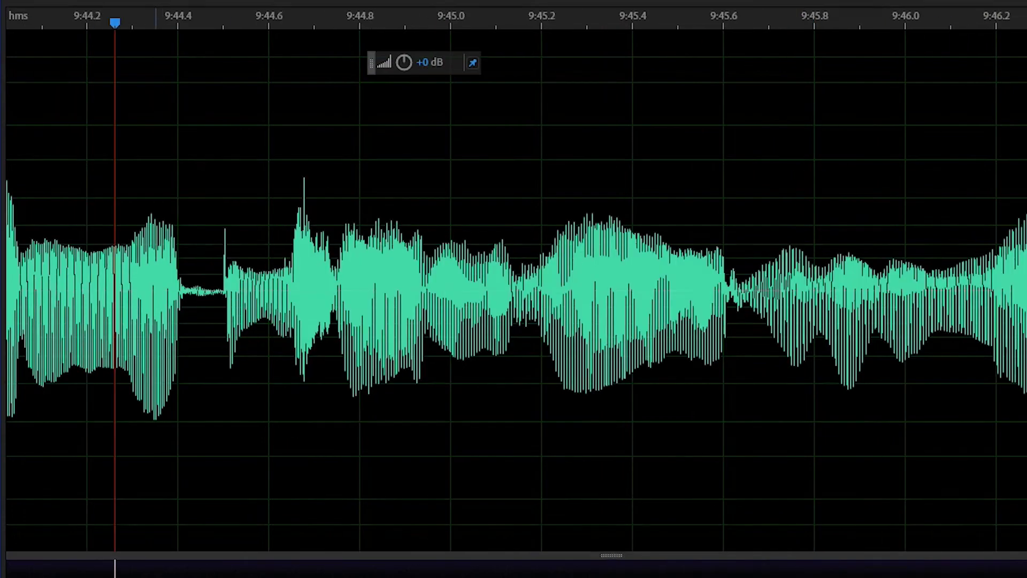
key("space")
key("ctrl+z")
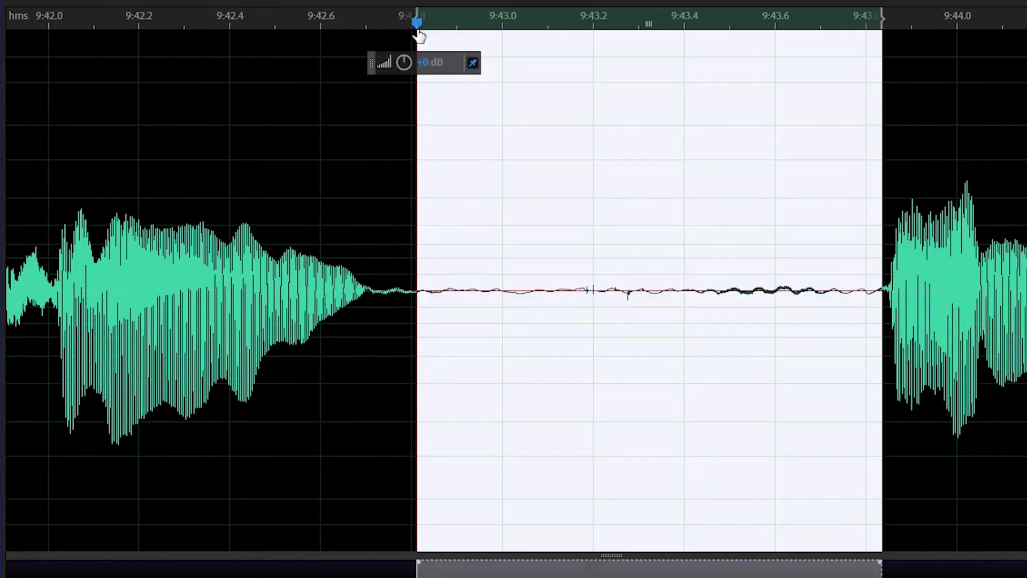
left_click_drag(428, 63, 396, 51)
Play the softened pause from 9:42.082 into the following words
left_click(245, 205)
left_click(85, 171)
key("space")
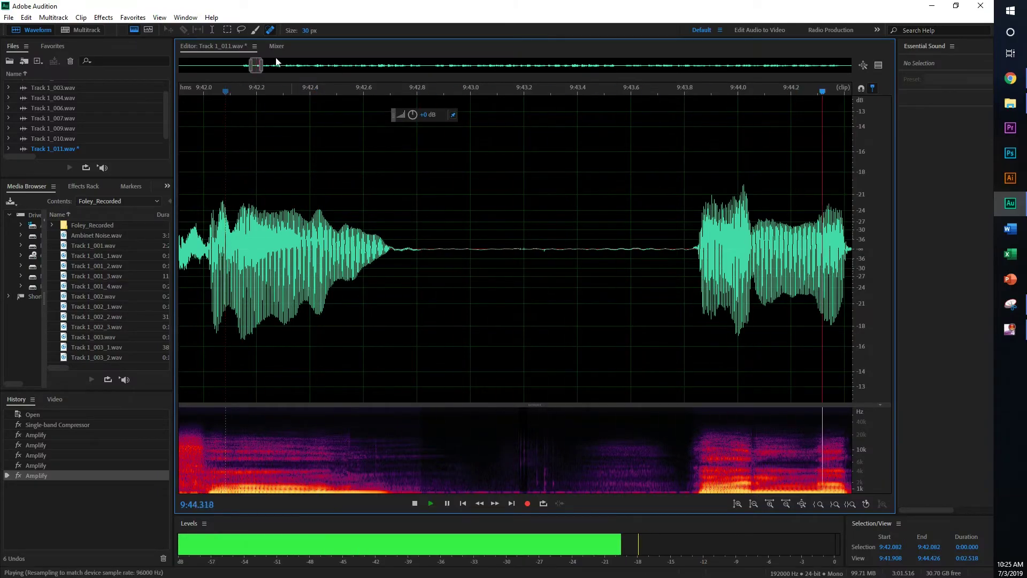
Select the pause from 9:47.036 to about 9:47.54, lower its volume, and play from 9:46.710
scroll(303, 65, "down", 2)
scroll(548, 263, "up", 3)
left_click_drag(406, 245, 584, 272)
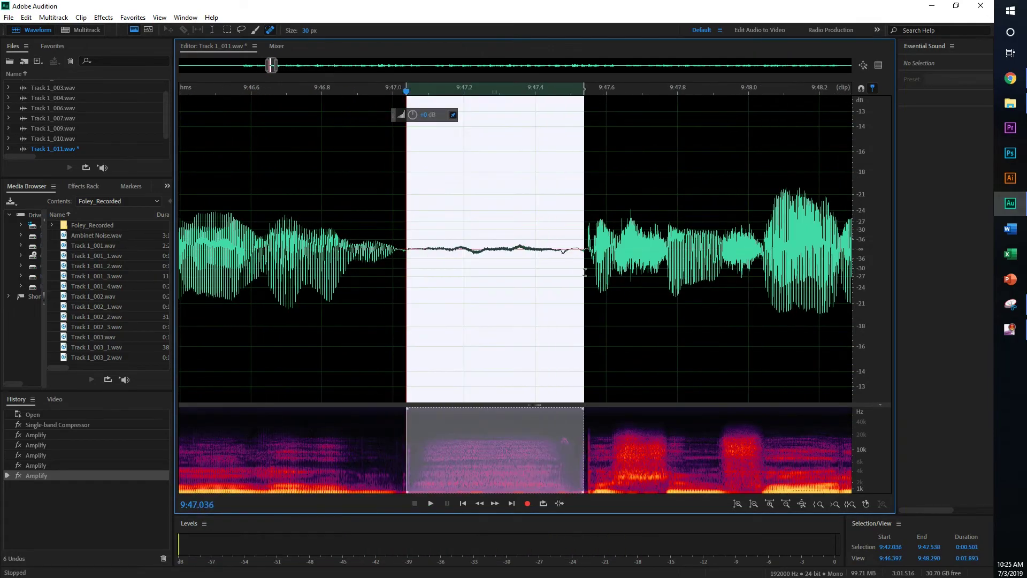
mouse_move(412, 114)
left_mouse_down()
mouse_move(398, 117)
mouse_move(411, 115)
left_mouse_up()
left_click(290, 246)
key("space")
Select the pause from 9:50.117 to 9:51.089 and lower its volume to near silence
scroll(290, 246, "down", 5)
scroll(677, 247, "up", 3)
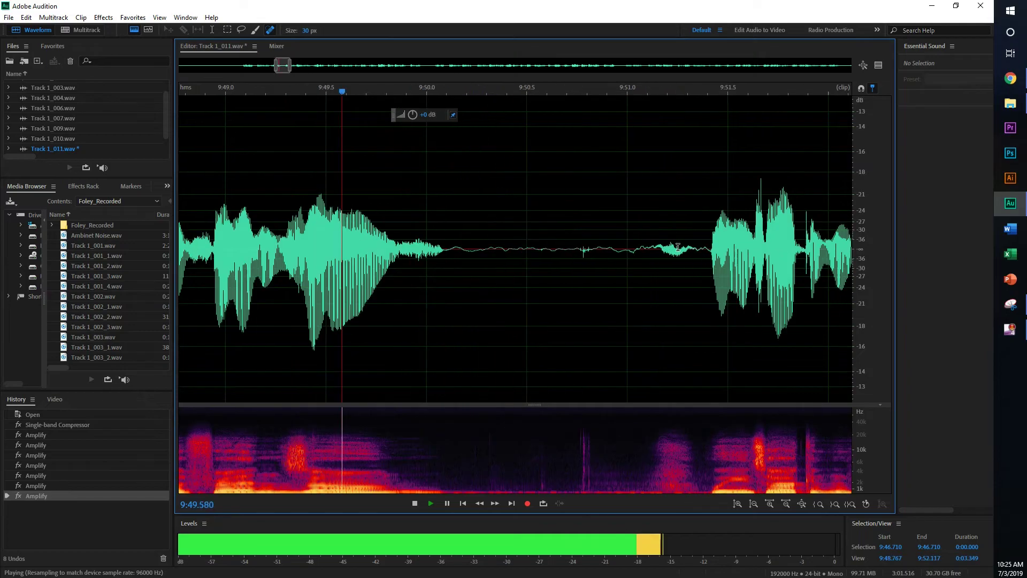
left_click_drag(450, 225, 645, 279)
left_click_drag(428, 118, 402, 120)
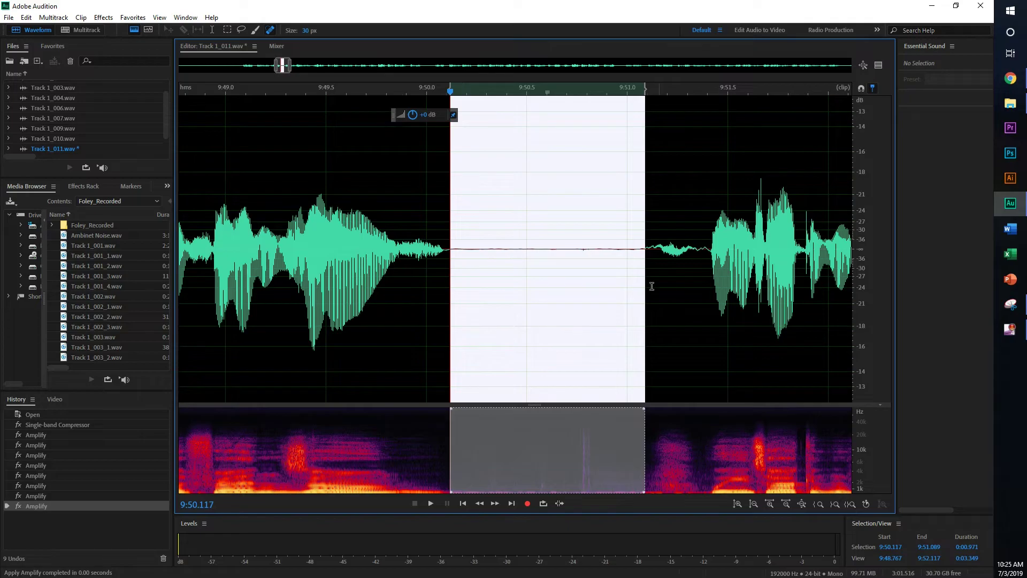
Play the quieted pause from 9:49.712 and stop just before the next phrase
left_click(457, 250)
left_click(432, 240)
left_click(369, 217)
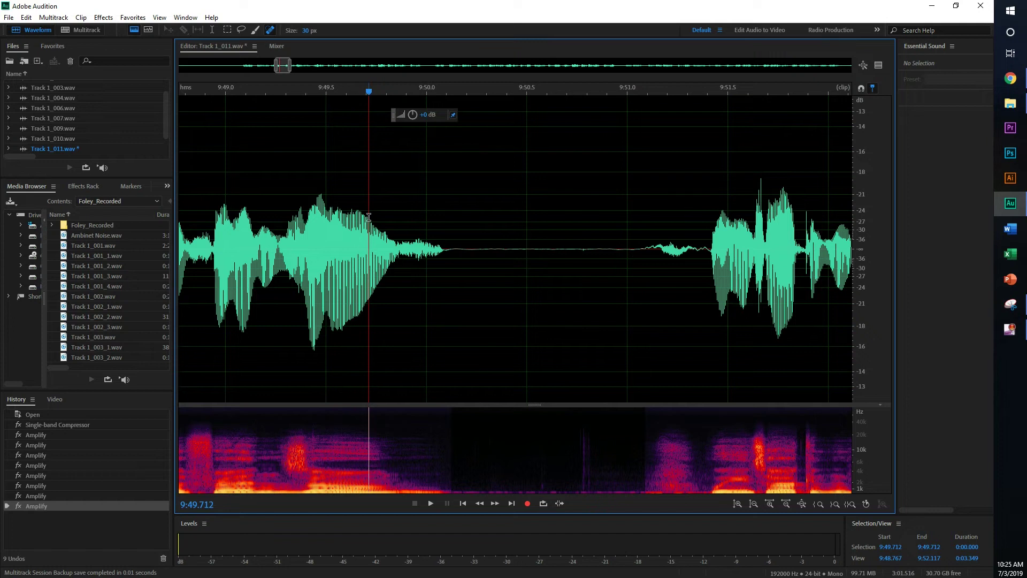
key("space")
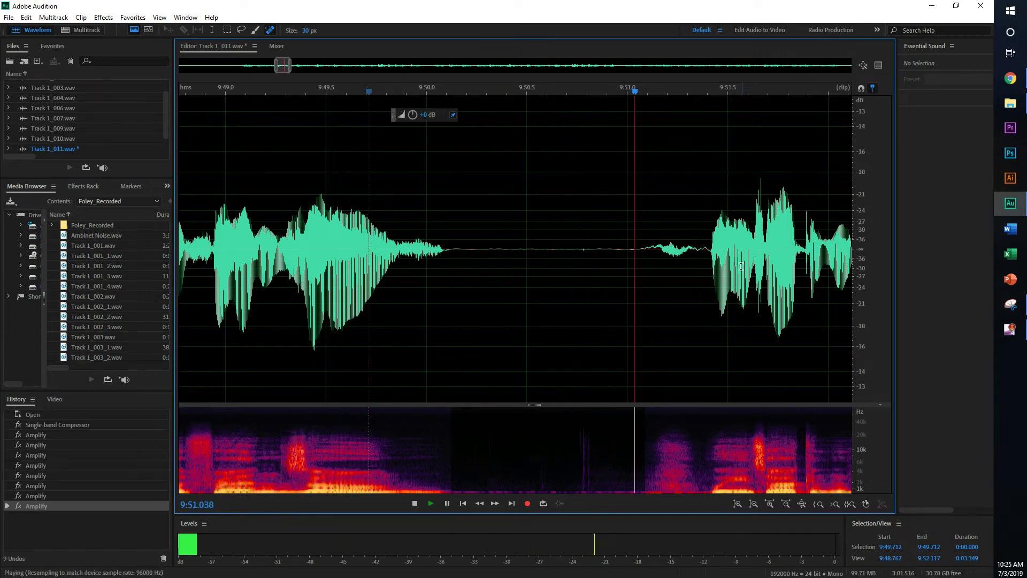
key("space")
Lower the breath noise between 9:51.049 and 9:51.398 by about 10.8 dB and play the passage from 9:49.134
left_click_drag(637, 241, 707, 241)
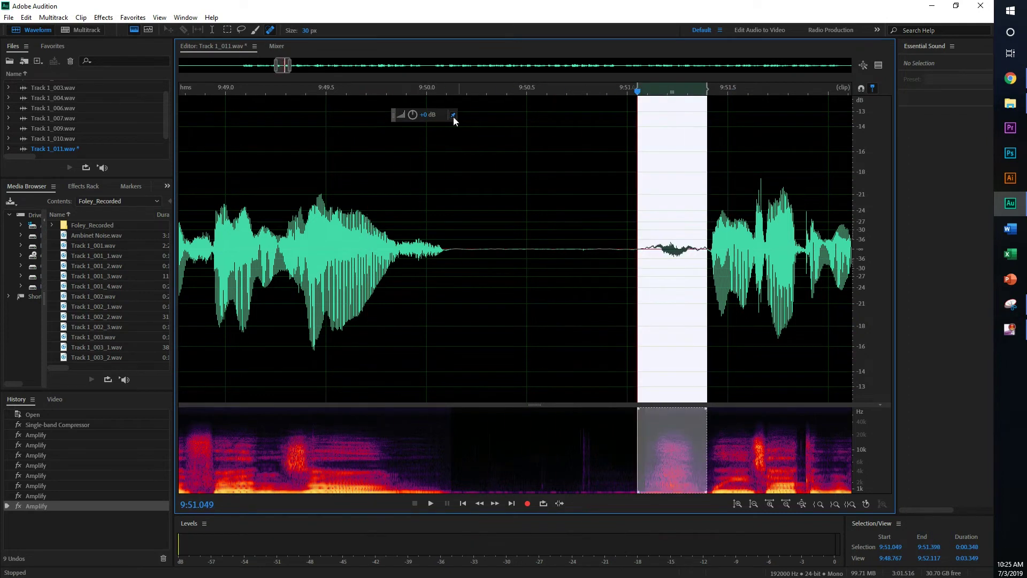
left_click_drag(429, 115, 403, 116)
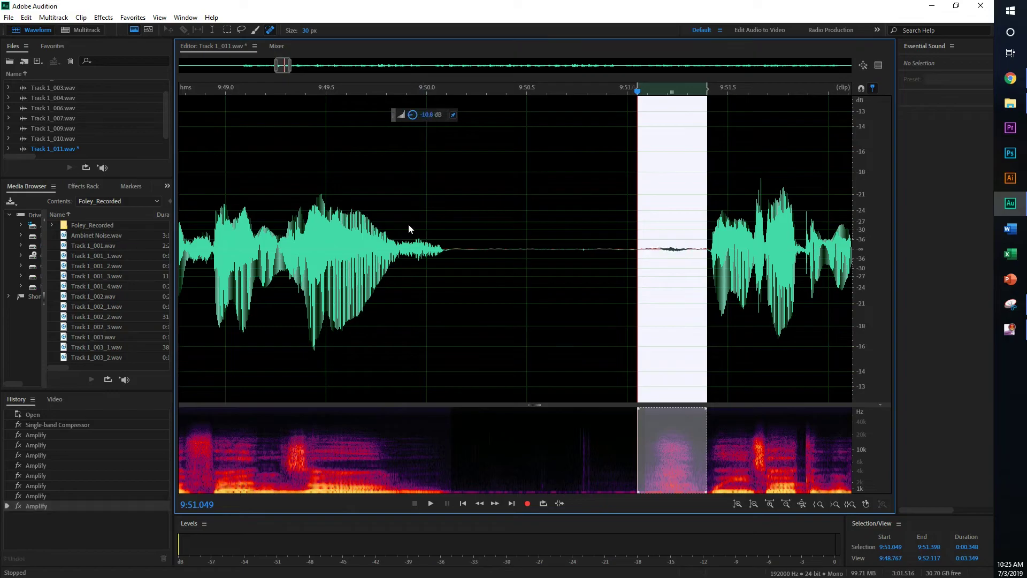
left_click(253, 219)
key("space")
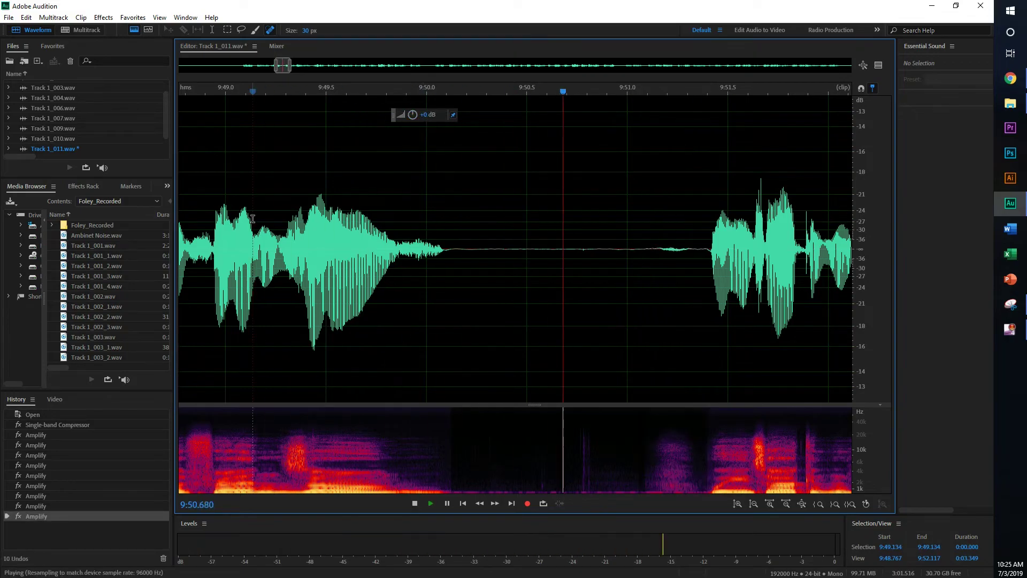
Listen through the next phrases, examine the short pause before the 9:54.5 phrase, and stop at 9:55.022
scroll(323, 225, "down", 6)
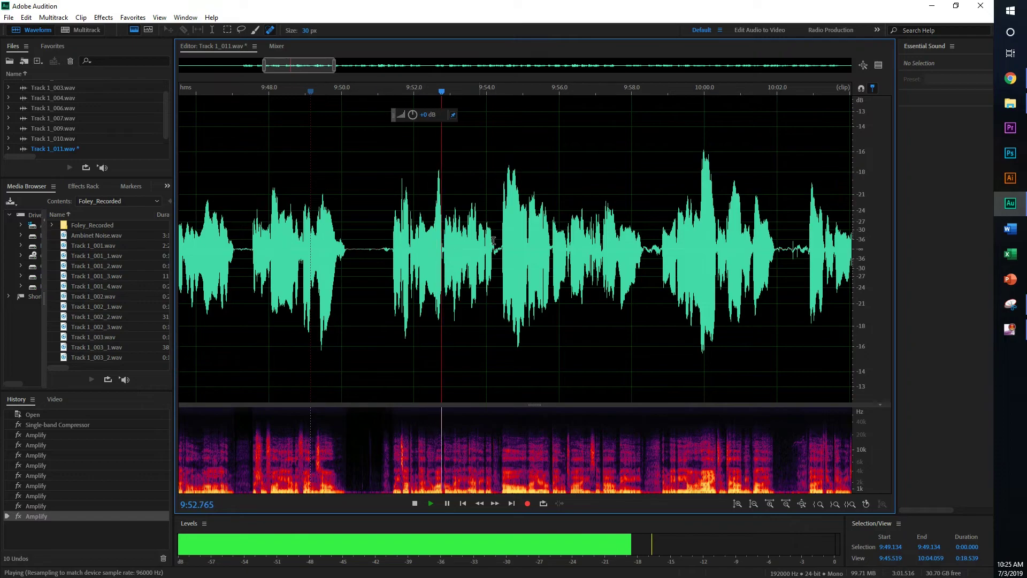
scroll(501, 243, "up", 6)
left_click_drag(483, 251, 535, 253)
left_click(654, 255)
scroll(653, 256, "down", 8)
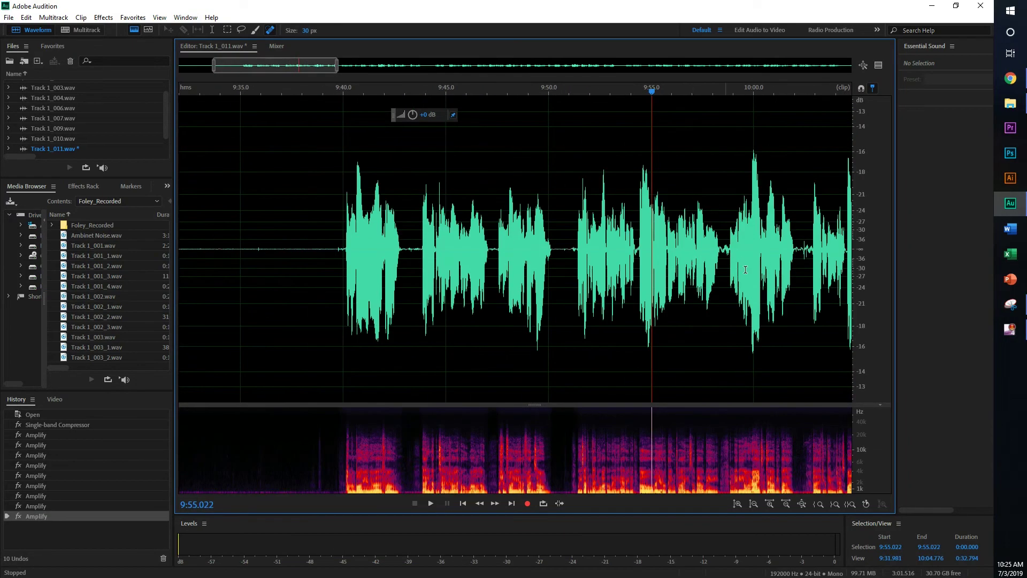
Select the pause from 9:58.294 to 9:58.810, lower its volume by about 13.8 dB, and play from 9:57.683
scroll(720, 246, "up", 6)
scroll(719, 245, "up", 3)
scroll(717, 248, "down", 3)
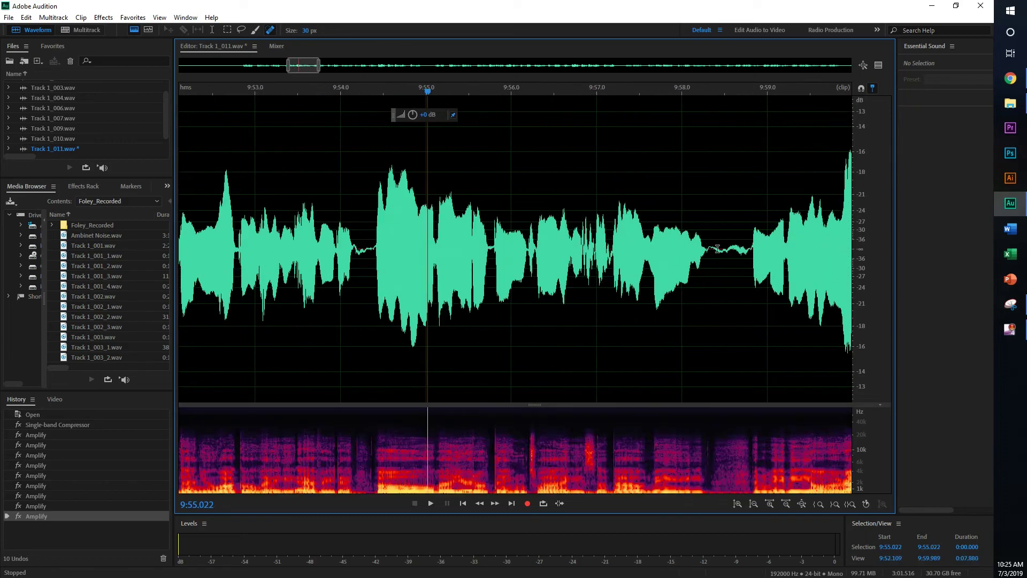
scroll(793, 256, "up", 3)
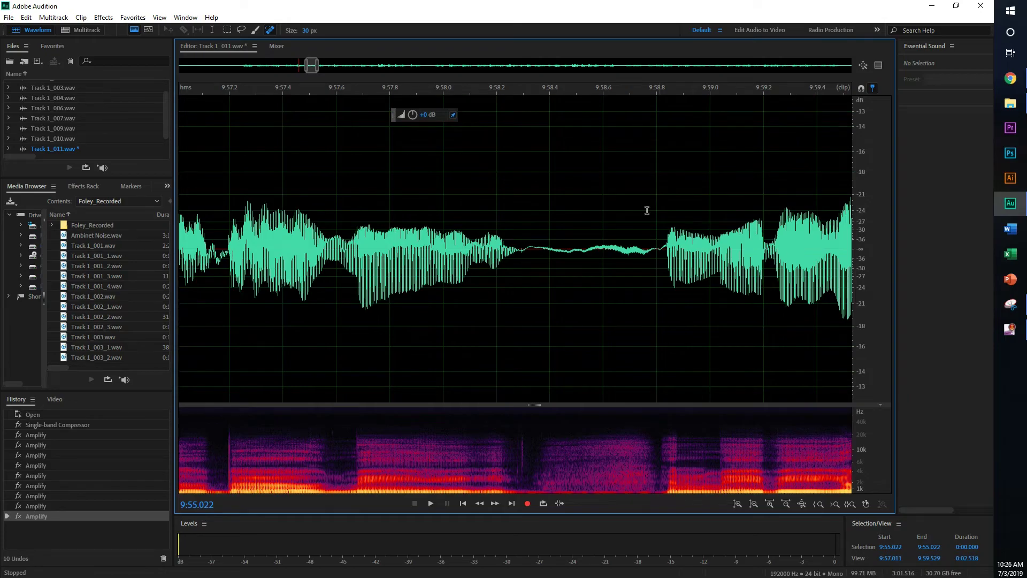
left_click(518, 225)
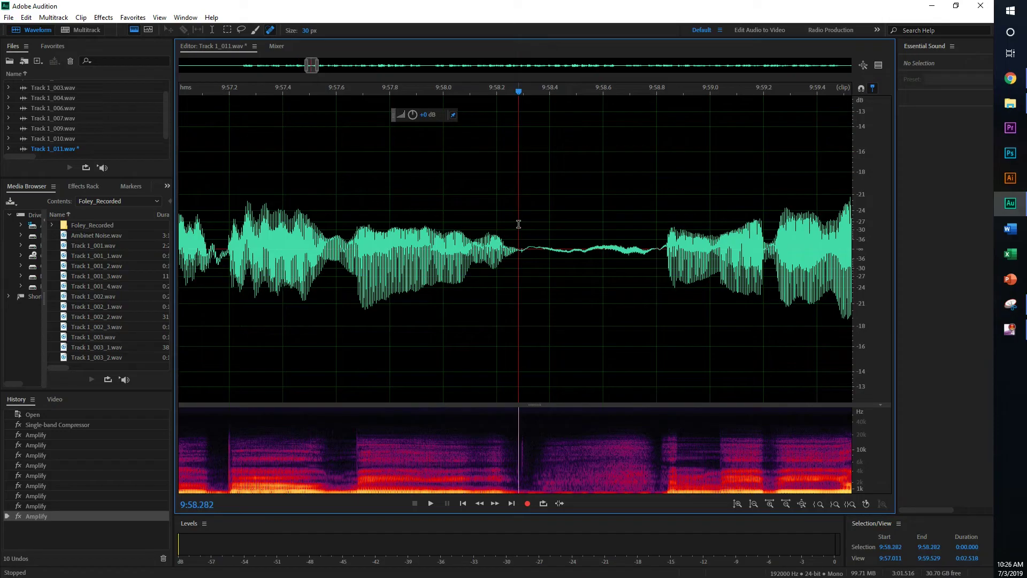
key("space")
key("space")
left_click_drag(522, 227, 660, 273)
left_click_drag(412, 115, 401, 121)
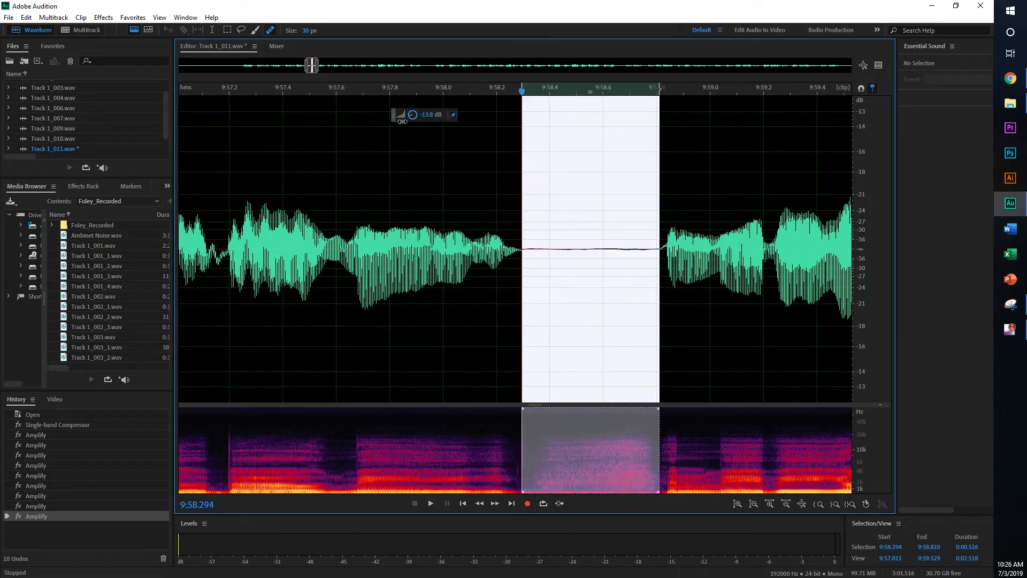
left_click(358, 239)
key("space")
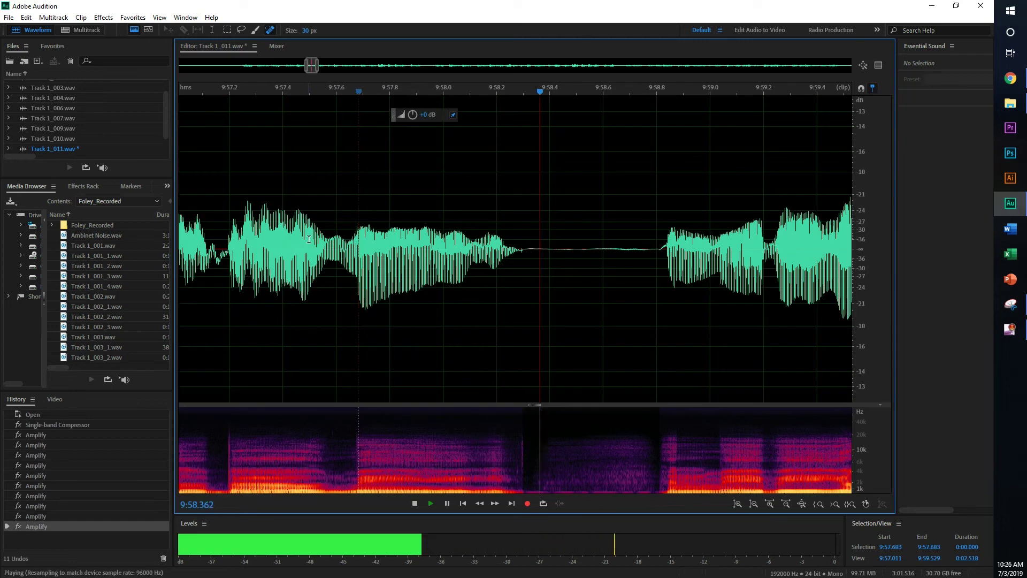
Isolate the click between 10:02.436 and 10:02.441 and lower its volume
scroll(308, 239, "down", 7)
scroll(476, 250, "up", 4)
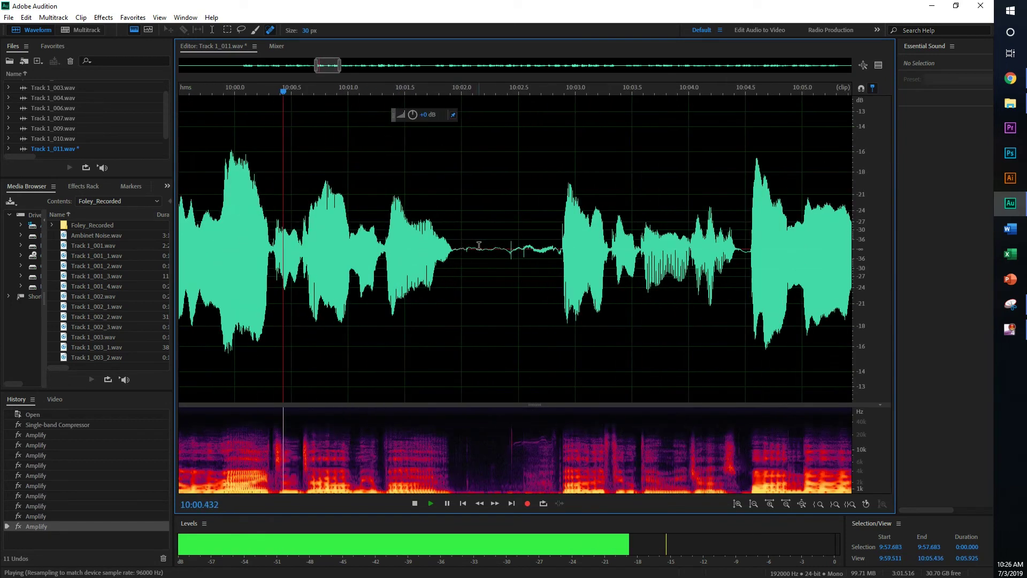
scroll(460, 251, "up", 4)
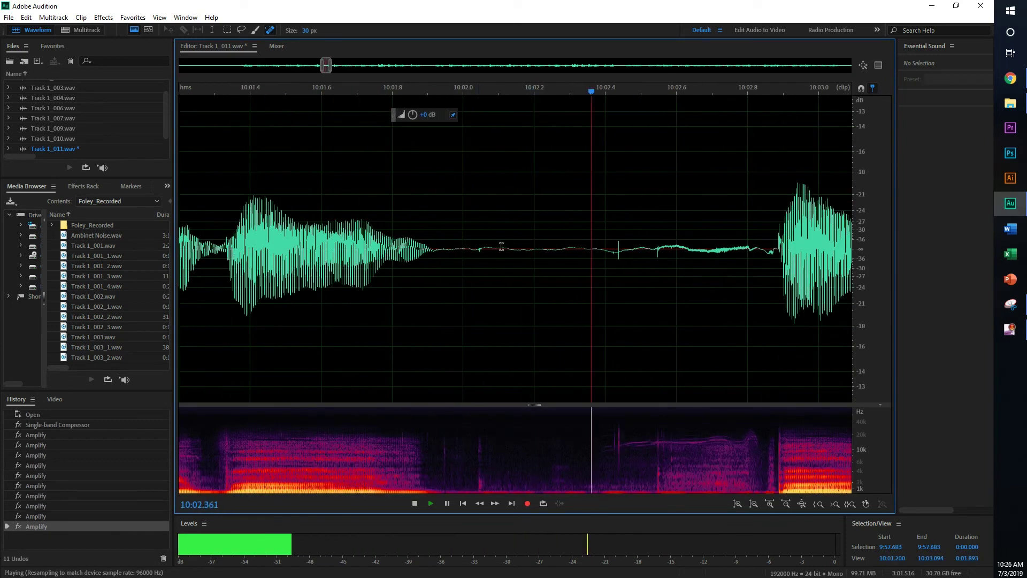
key("space")
scroll(621, 262, "up", 4)
left_click(620, 248)
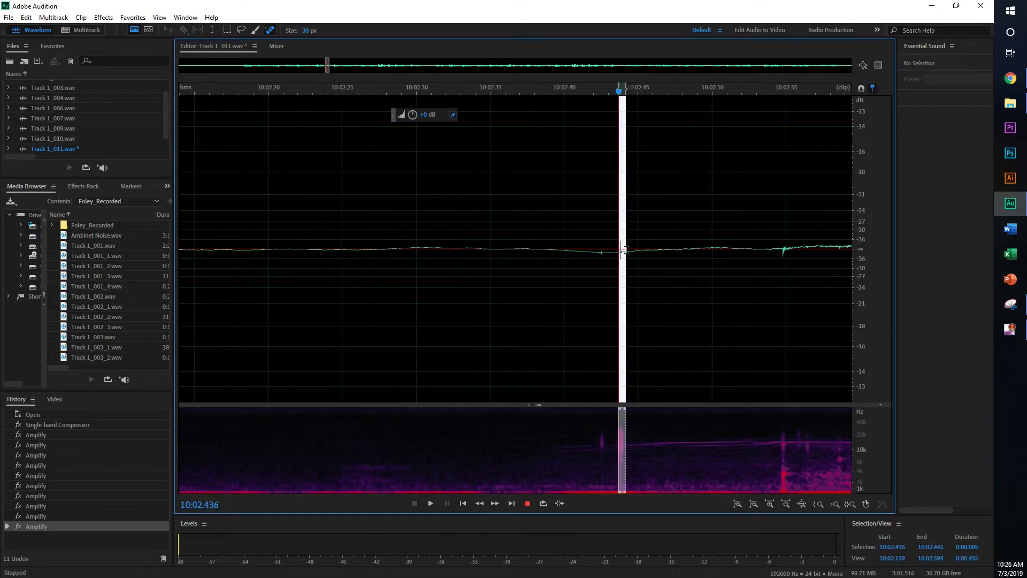
left_click_drag(412, 116, 394, 115)
left_click(422, 257)
Select the whole pause from 10:01.917 to about 10:02.85, lower its volume, and play from 10:01.587
scroll(422, 254, "down", 4)
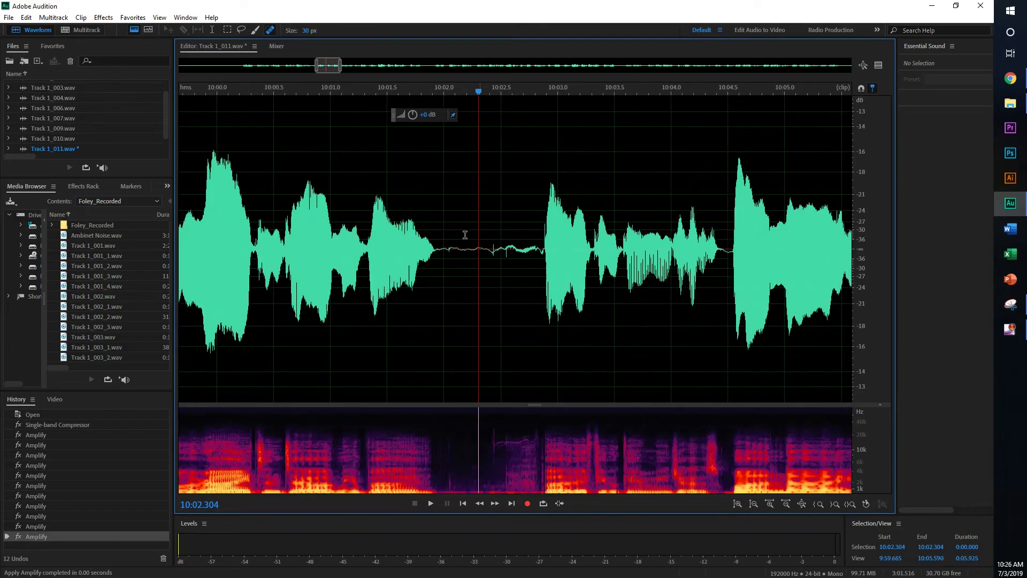
left_click_drag(438, 246, 686, 299)
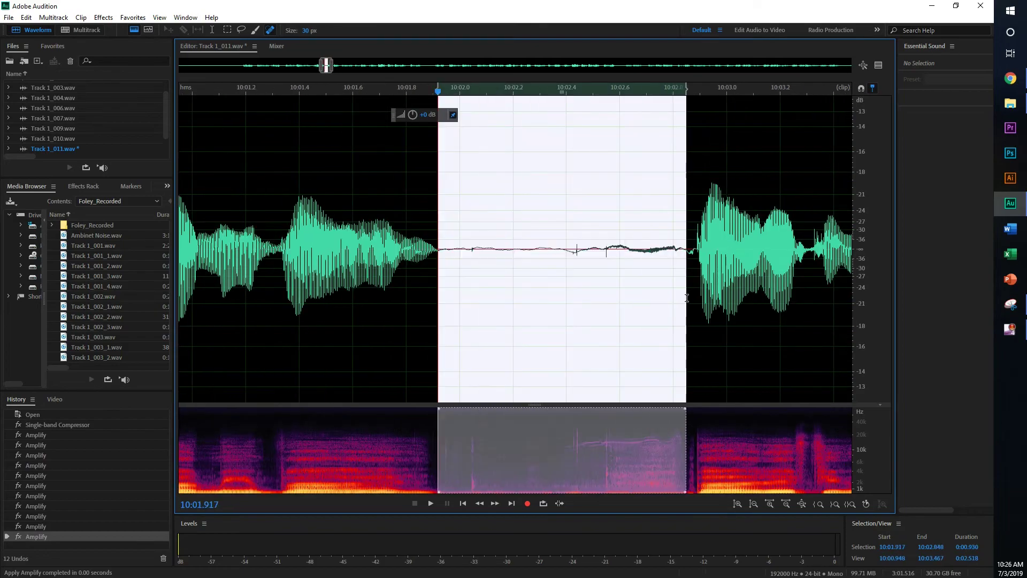
mouse_move(412, 114)
left_mouse_down()
mouse_move(398, 107)
mouse_move(408, 111)
left_mouse_up()
left_click(349, 183)
key("space")
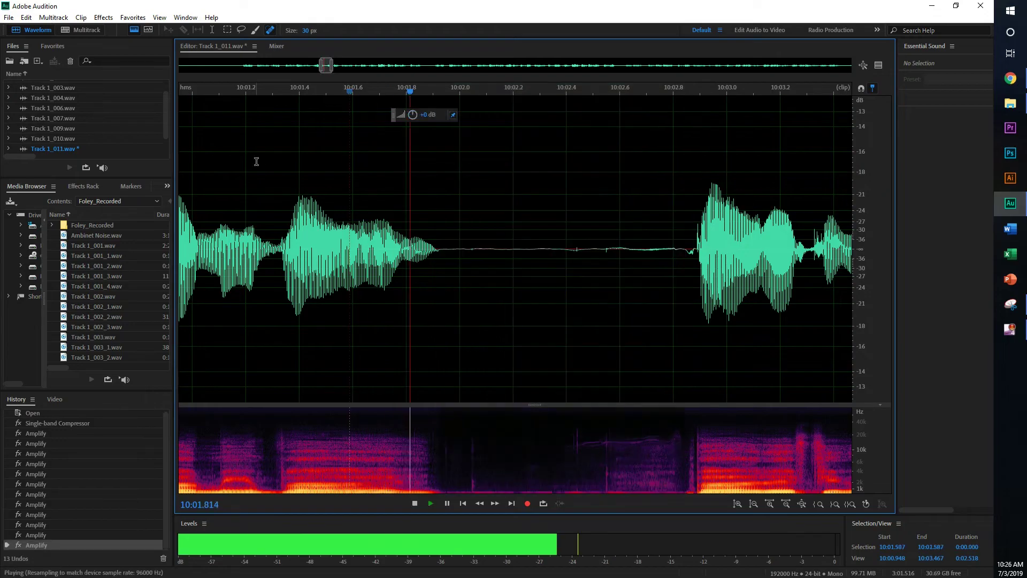
Select the pause from 10:05.857 to 10:06.523, lower its volume, and return the playhead to 10:04.682
scroll(364, 208, "down", 5)
scroll(488, 240, "up", 3)
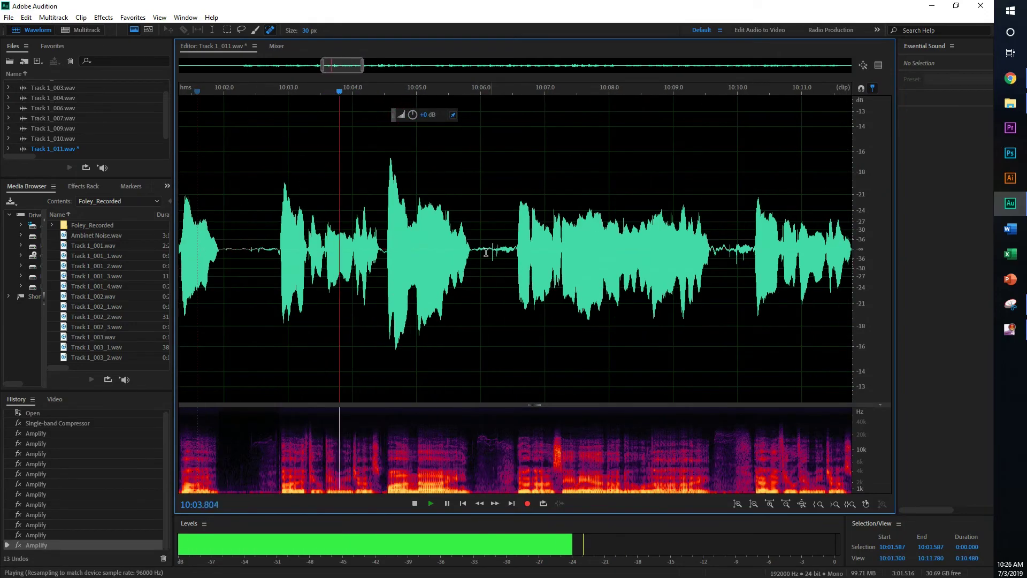
left_click_drag(471, 267, 514, 267)
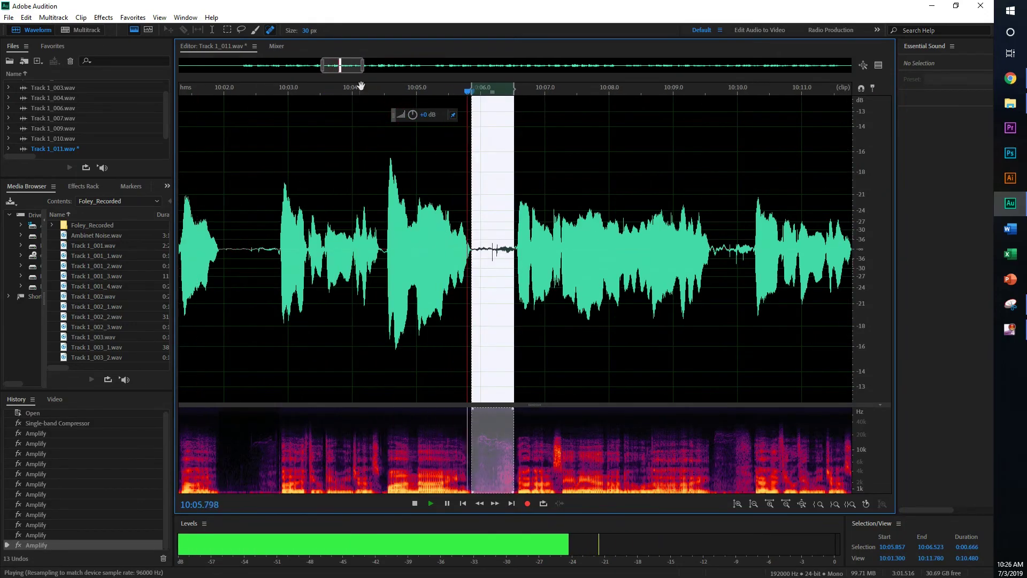
left_click_drag(418, 115, 418, 115)
left_click(396, 199)
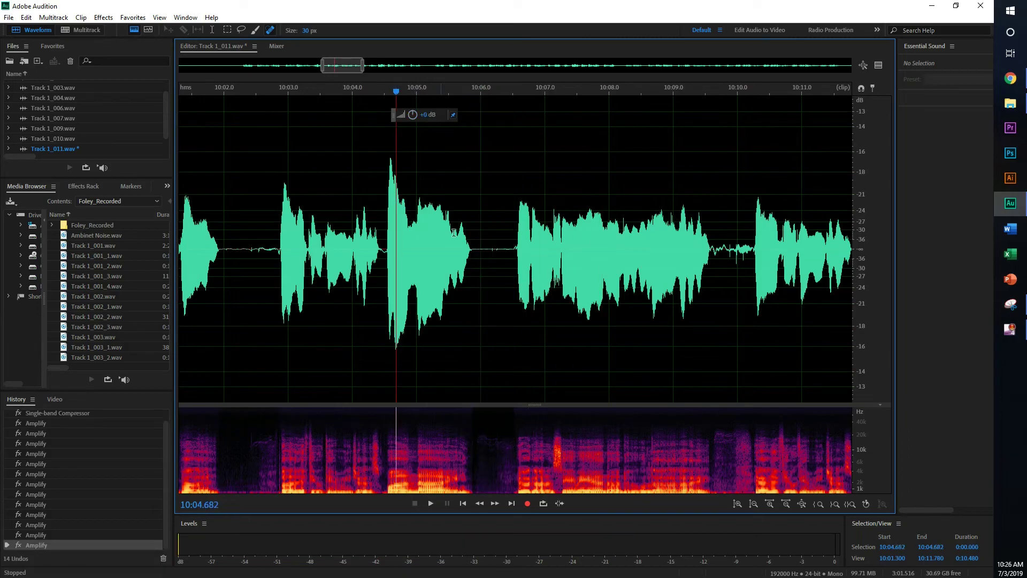
Lower the two remaining clicks at 10:06.181 and 10:06.249, reducing the second by about 15.3 dB
scroll(509, 247, "up", 3)
scroll(409, 252, "up", 3)
left_click_drag(407, 253, 412, 253)
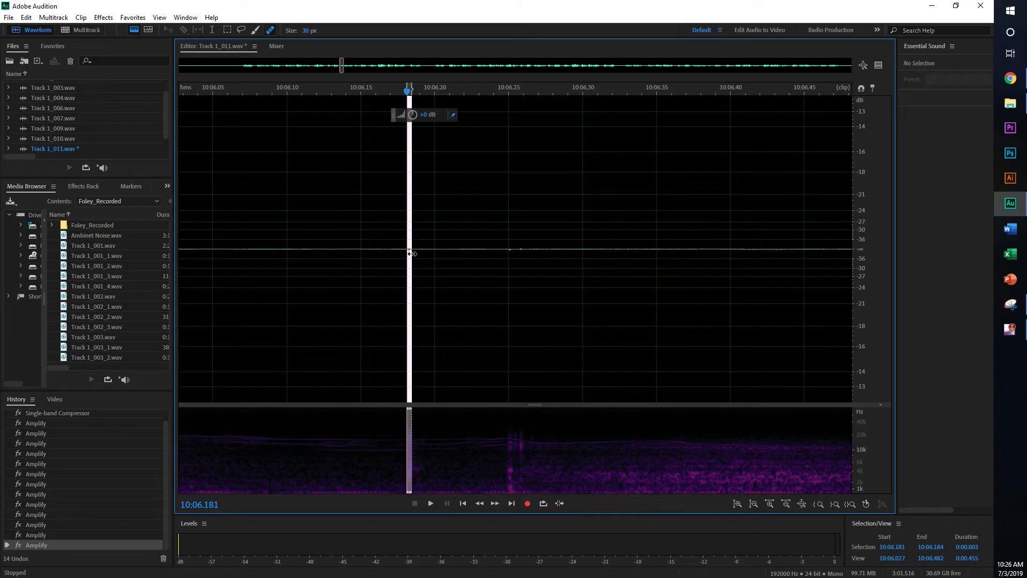
left_click_drag(420, 116, 406, 114)
left_click_drag(509, 248, 523, 255)
left_click_drag(416, 109, 392, 110)
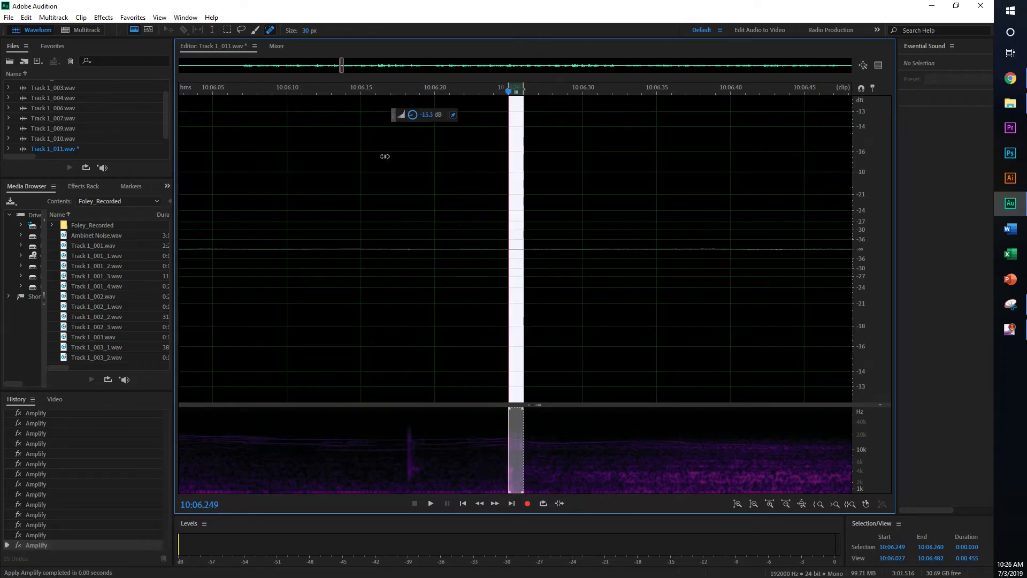
left_click(399, 214)
Save the cleaned Track 1_011.wav and return to the New light.sesx multitrack session
scroll(400, 213, "down", 10)
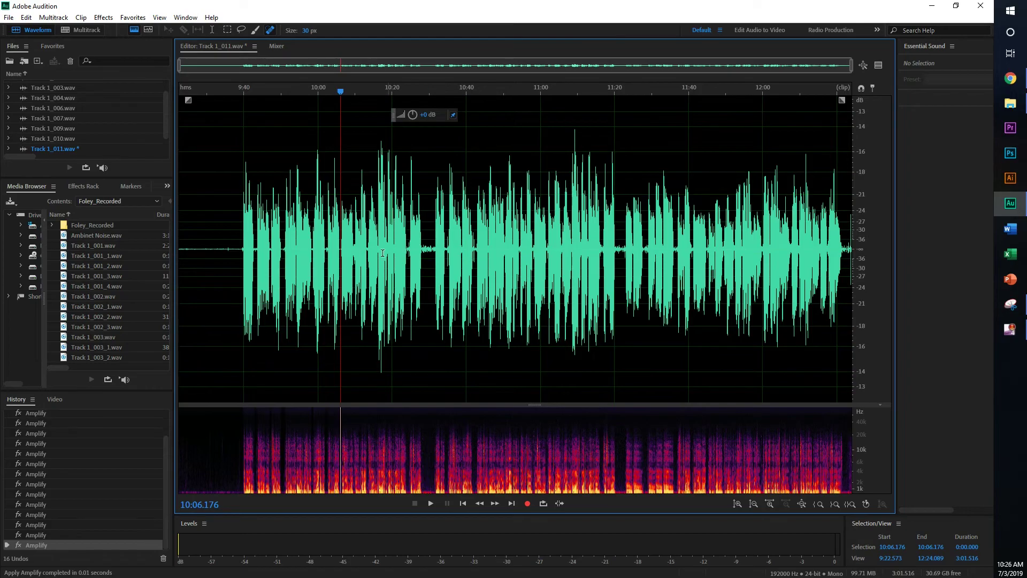
scroll(359, 250, "up", 4)
scroll(359, 250, "down", 5)
key("ctrl+s")
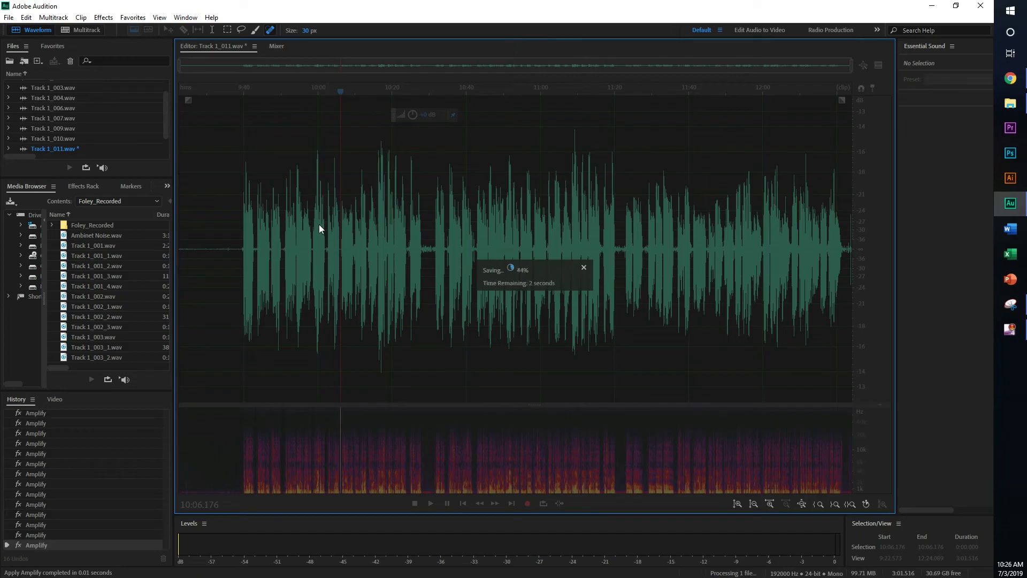
scroll(115, 138, "up", 2)
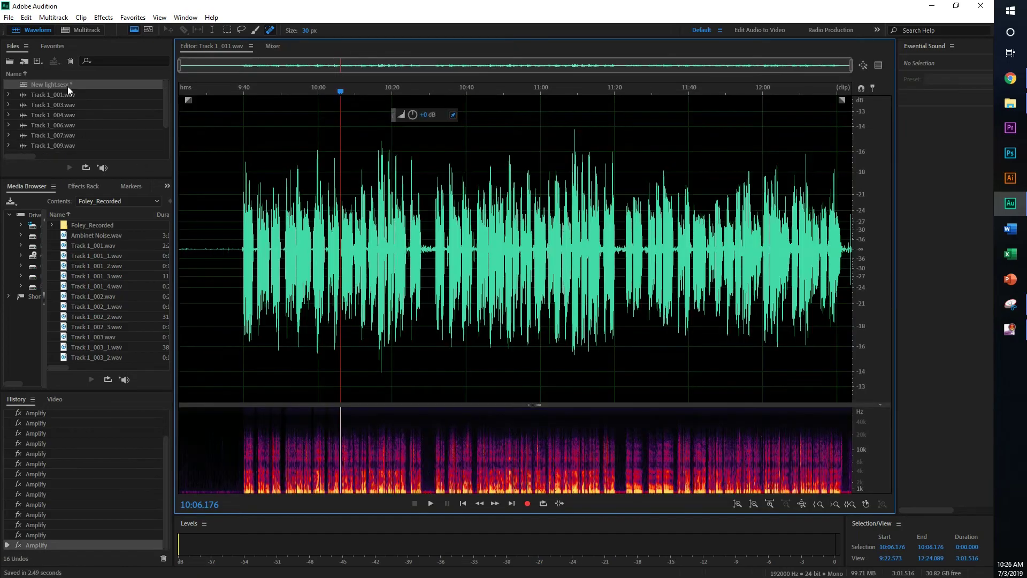
double_click(68, 85)
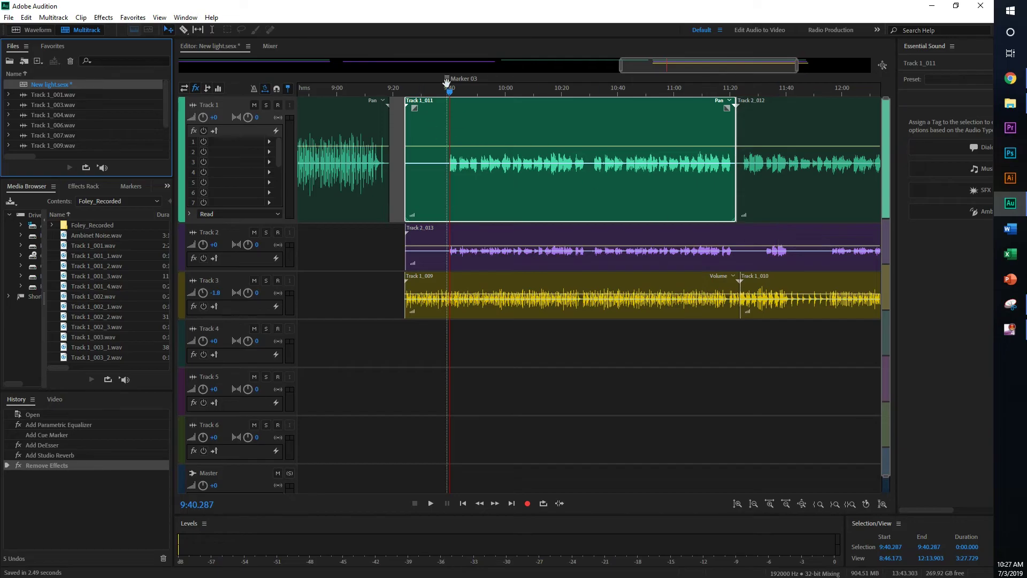
Solo Track 1 and play the edited clip from 9:38.828, stopping near 9:49
left_click(444, 95)
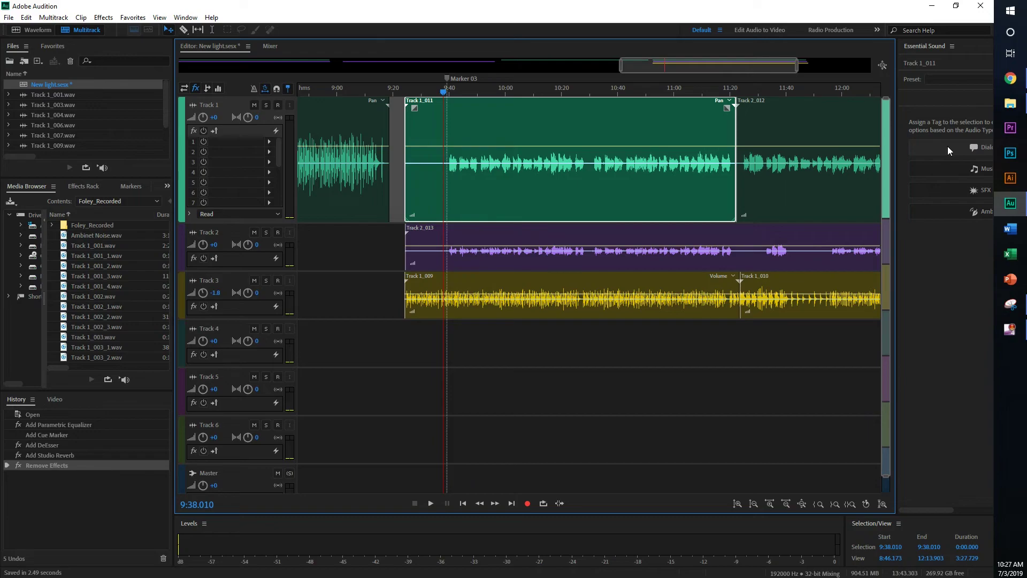
left_click(266, 105)
key("space")
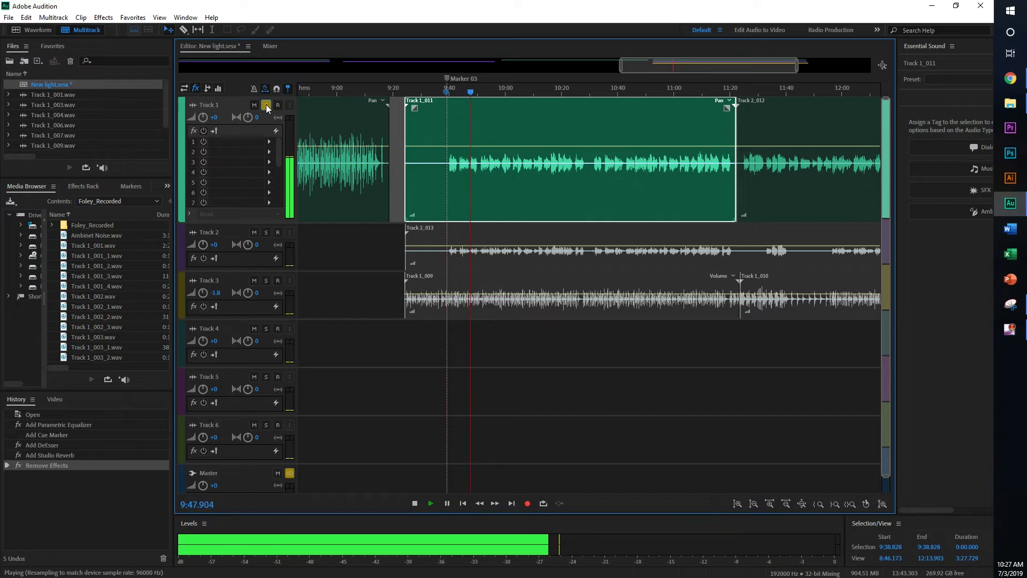
key("space")
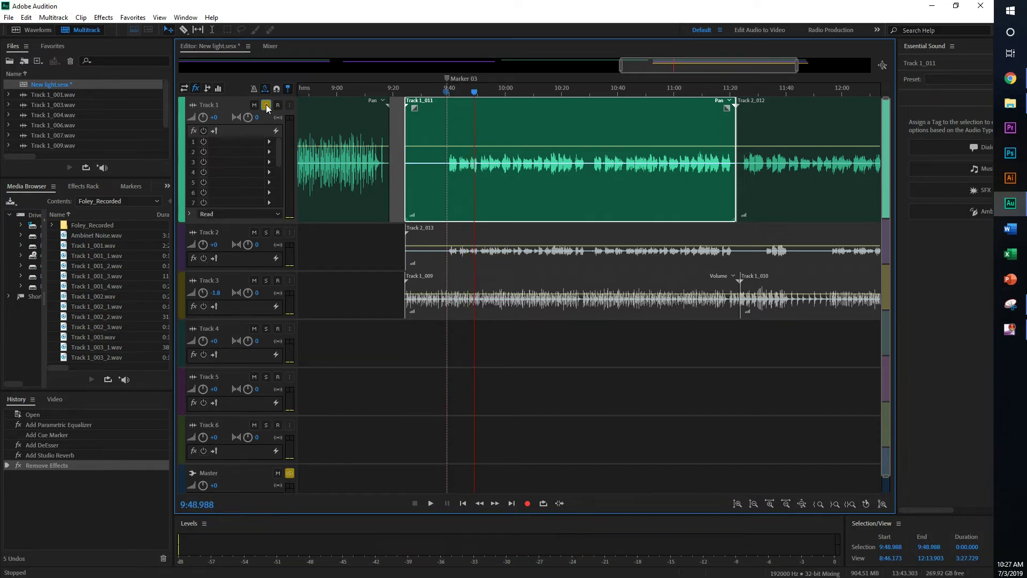
Set the playhead to 9:40.106 and add a Parametric Equalizer with the Default preset to Track 1's first effect slot
left_click(449, 91)
left_click(265, 142)
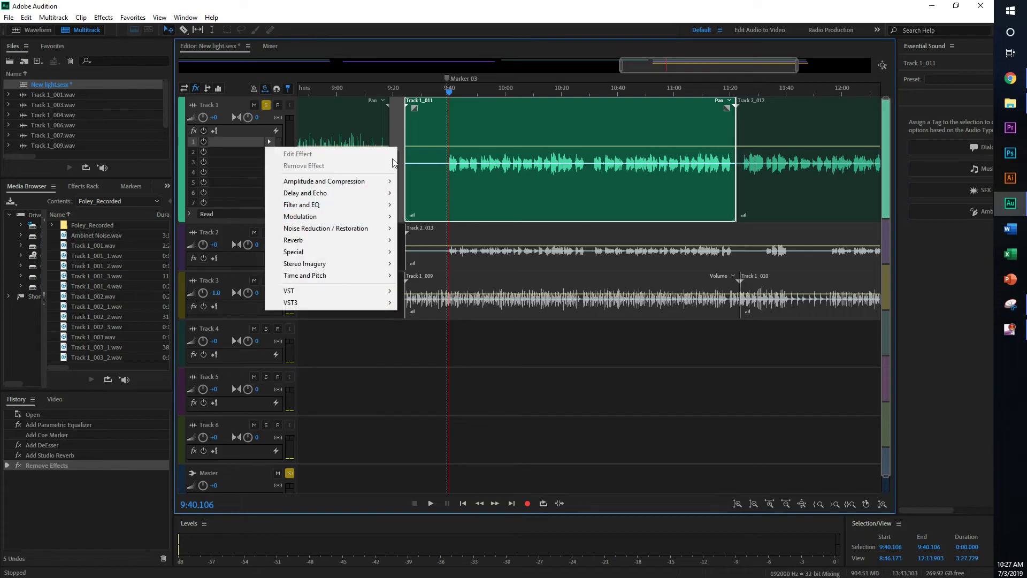
mouse_move(382, 205)
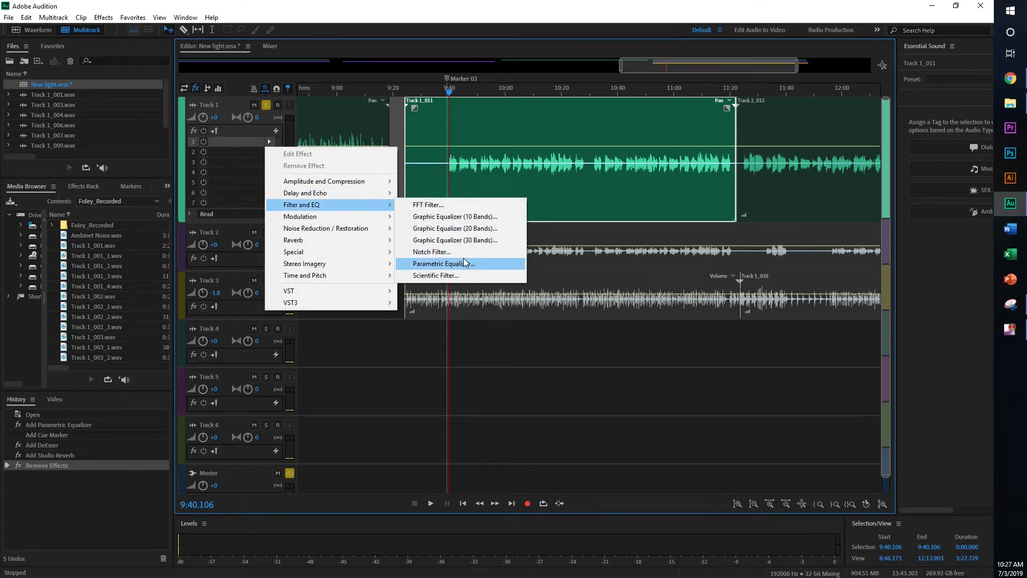
left_click(443, 263)
left_click(342, 61)
left_click(315, 85)
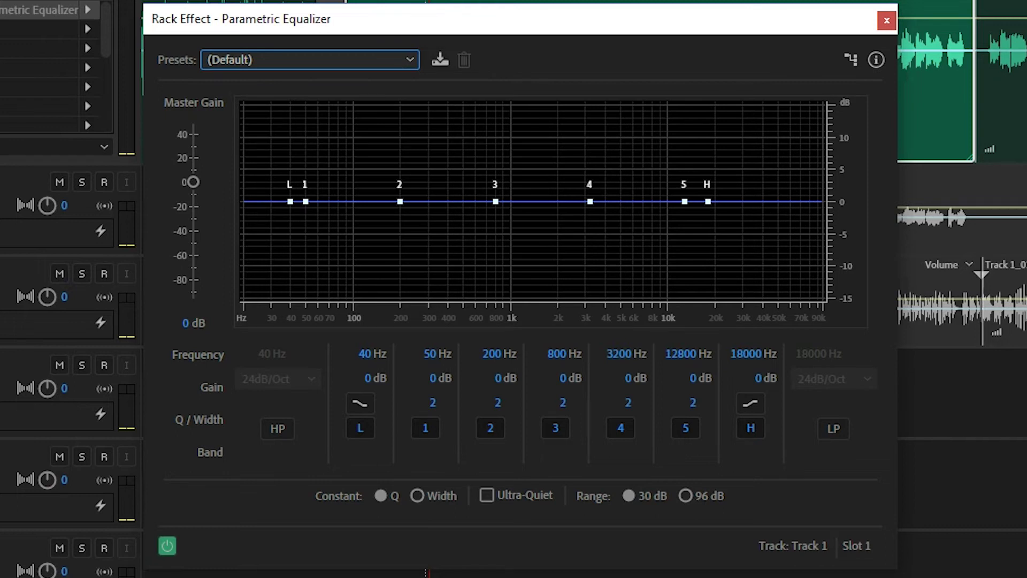
Move equalizer band 2 to 236 Hz and enable the 24 dB/Oct high-pass filter with its cutoff at 80 Hz
mouse_move(401, 202)
left_mouse_down()
mouse_move(415, 155)
mouse_move(404, 103)
mouse_move(394, 408)
mouse_move(413, 204)
left_mouse_up()
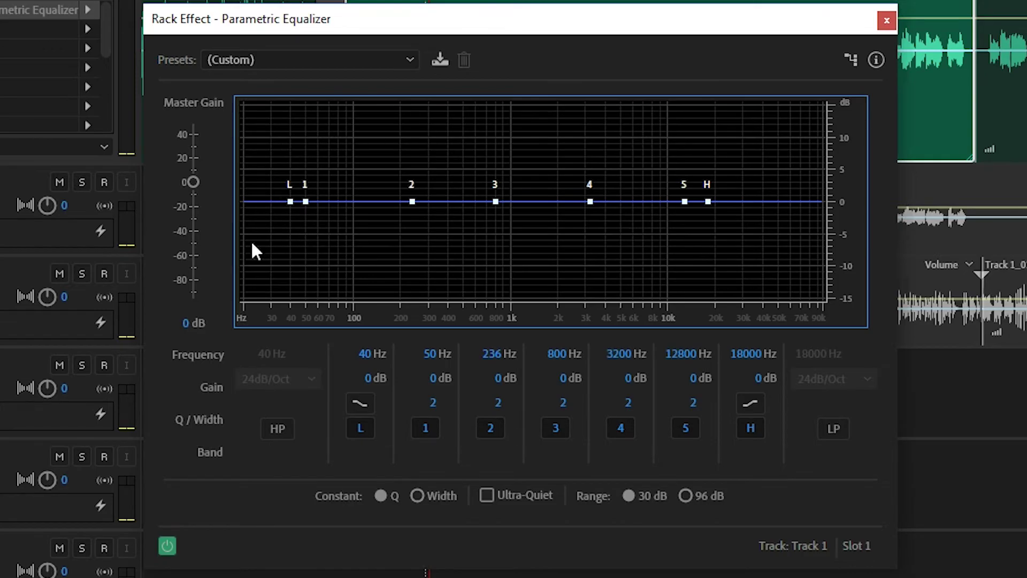
left_click(273, 429)
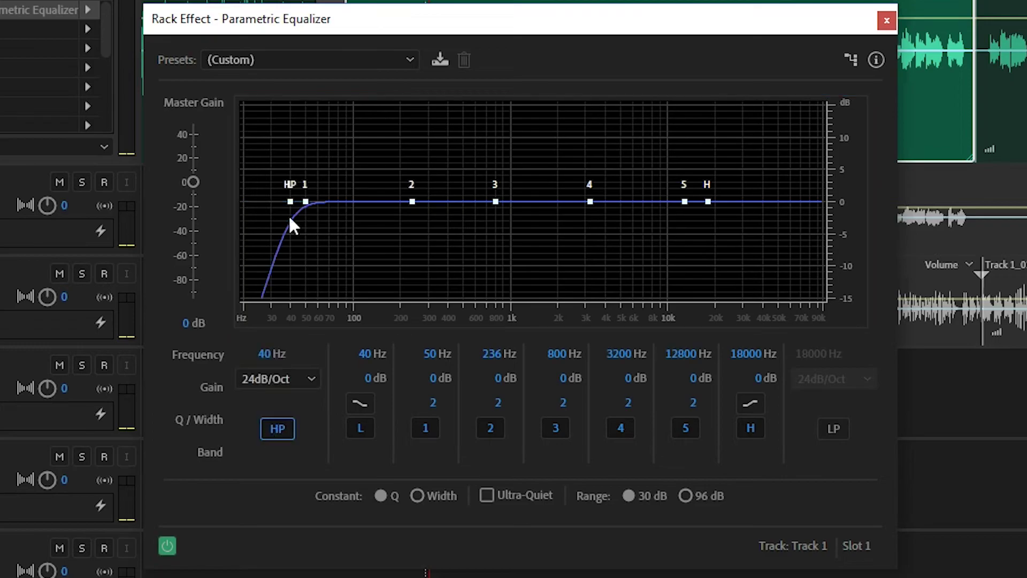
left_click(295, 431)
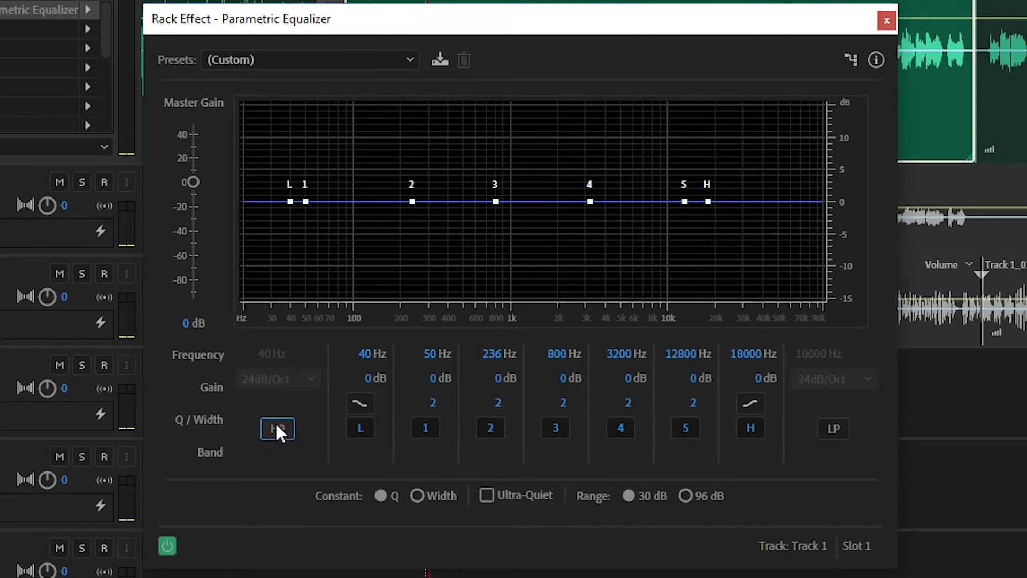
left_click(276, 427)
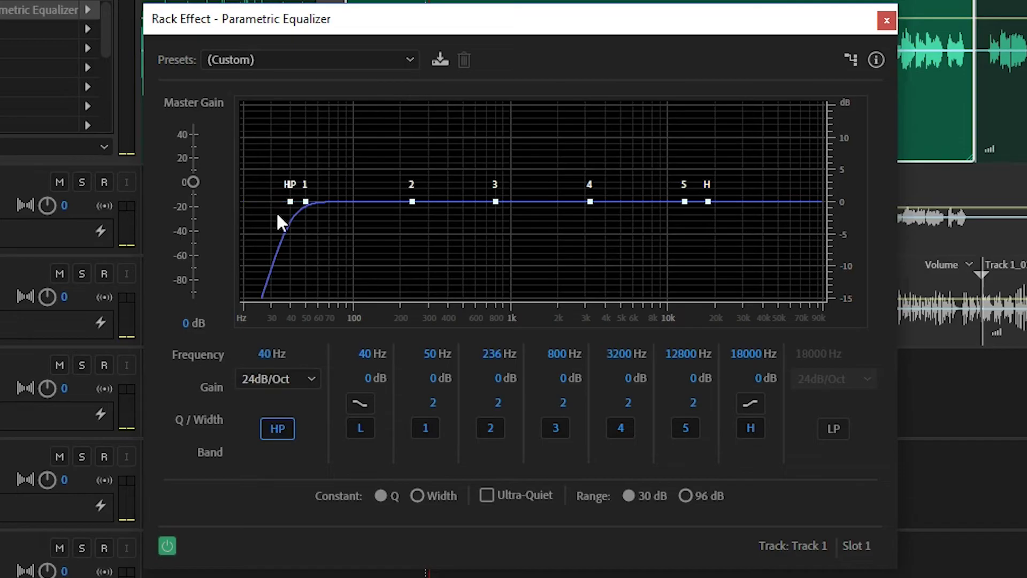
left_click_drag(289, 197, 334, 196)
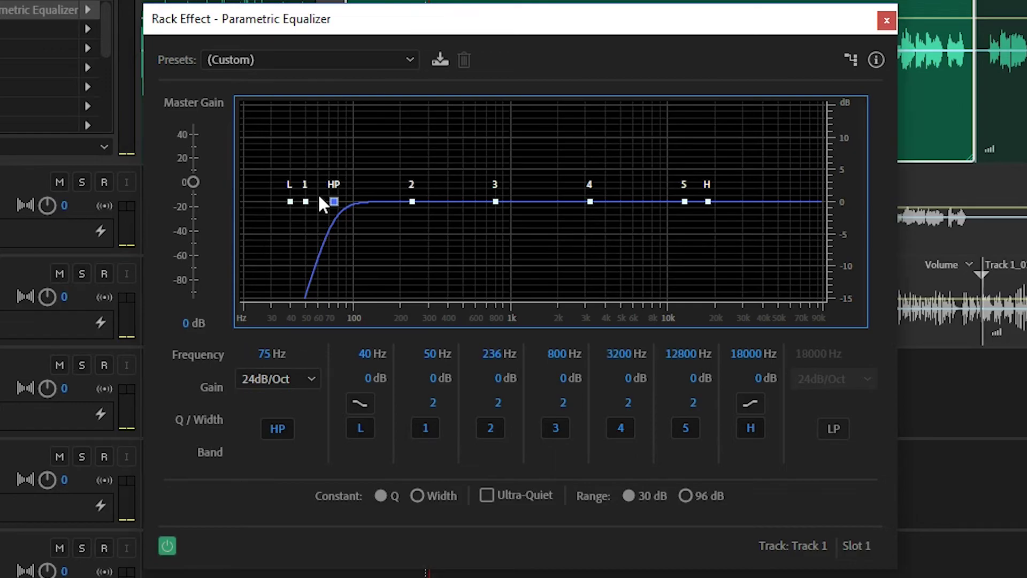
mouse_move(334, 201)
left_mouse_down()
mouse_move(204, 211)
mouse_move(580, 216)
mouse_move(343, 217)
left_mouse_up()
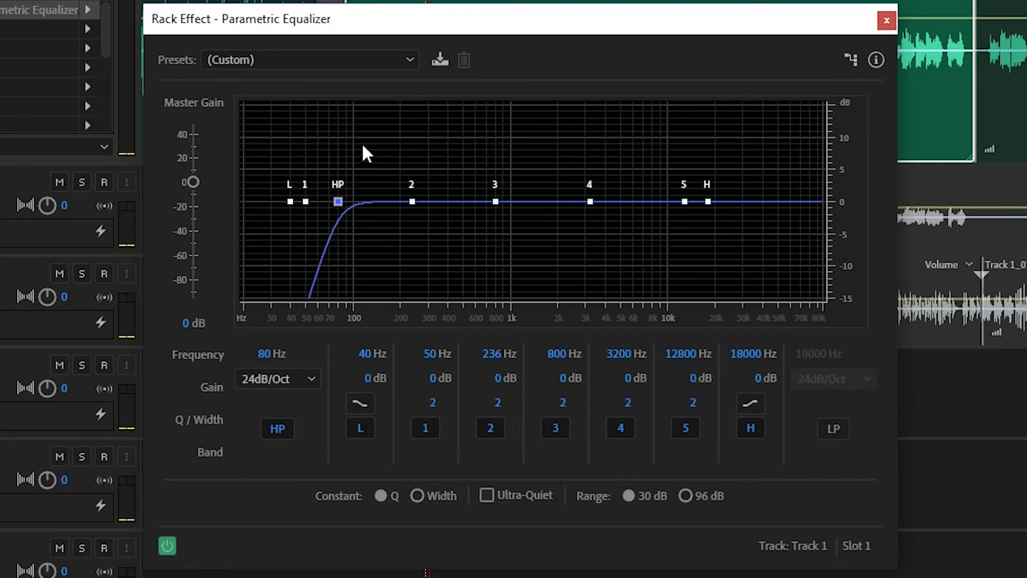
Sweep the high-pass cutoff up to 198 Hz during playback, settle it at 87 Hz, and listen to the result
key("space")
left_click_drag(338, 202, 402, 178)
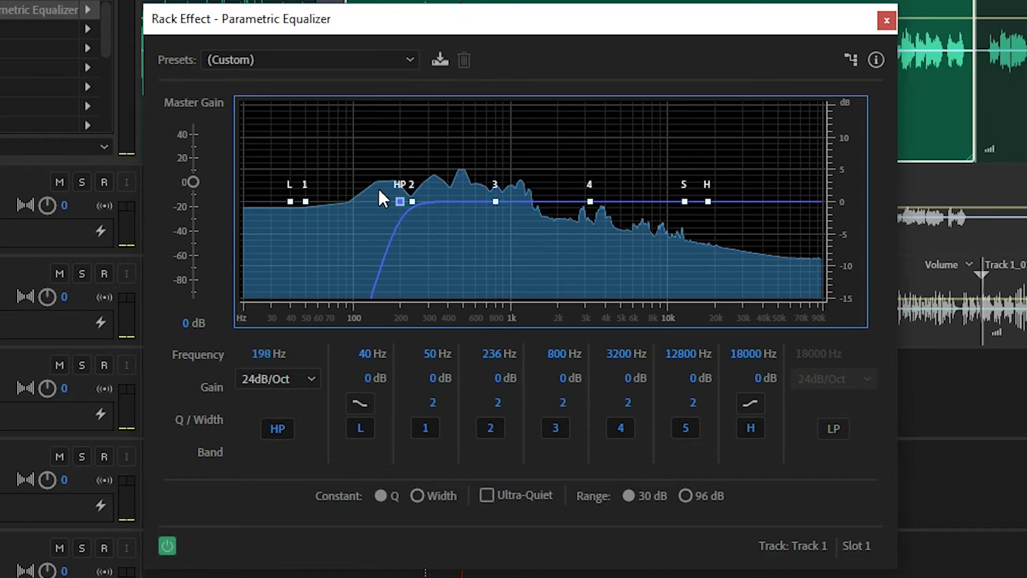
left_click_drag(401, 201, 344, 197)
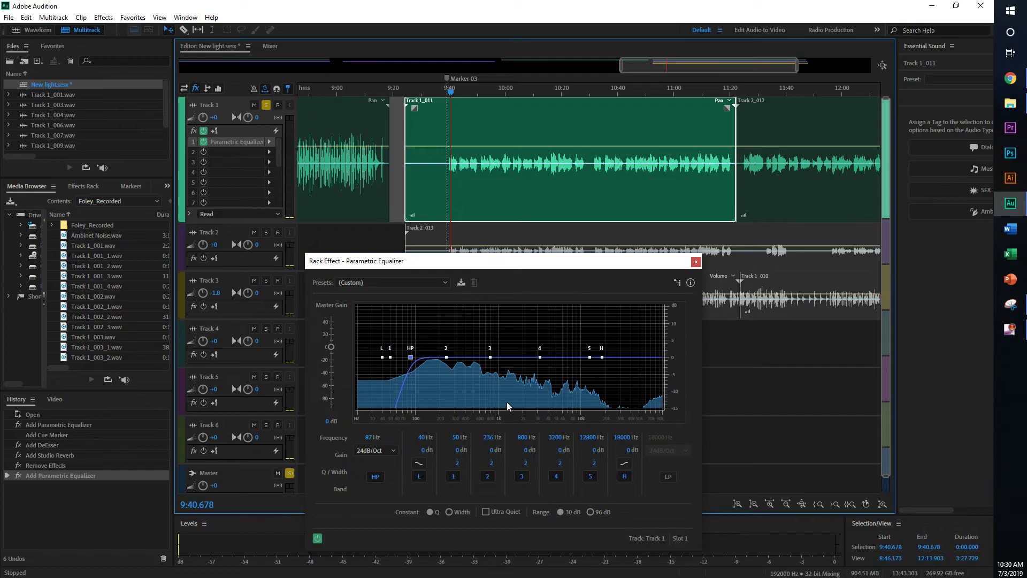
key("space")
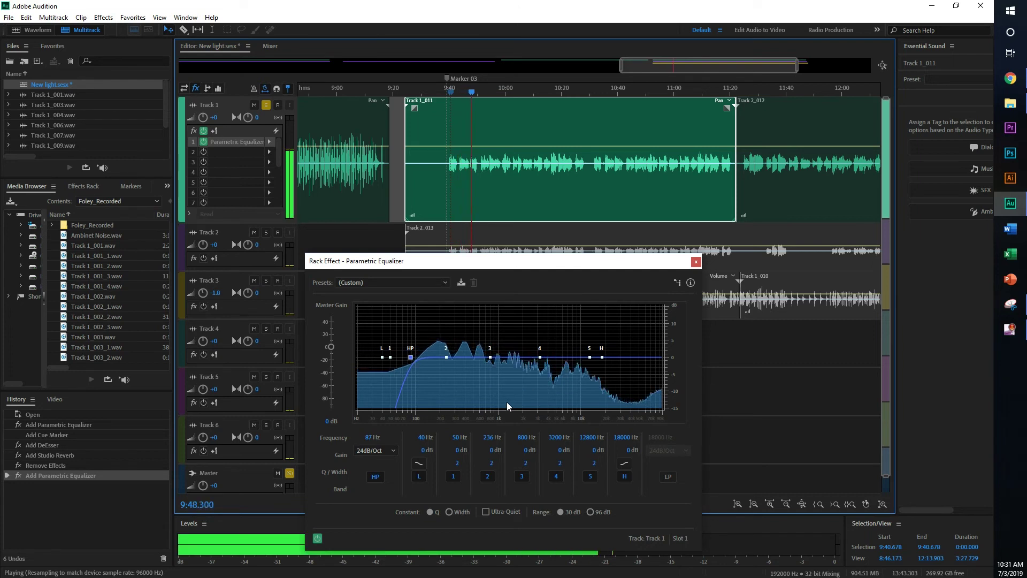
key("space")
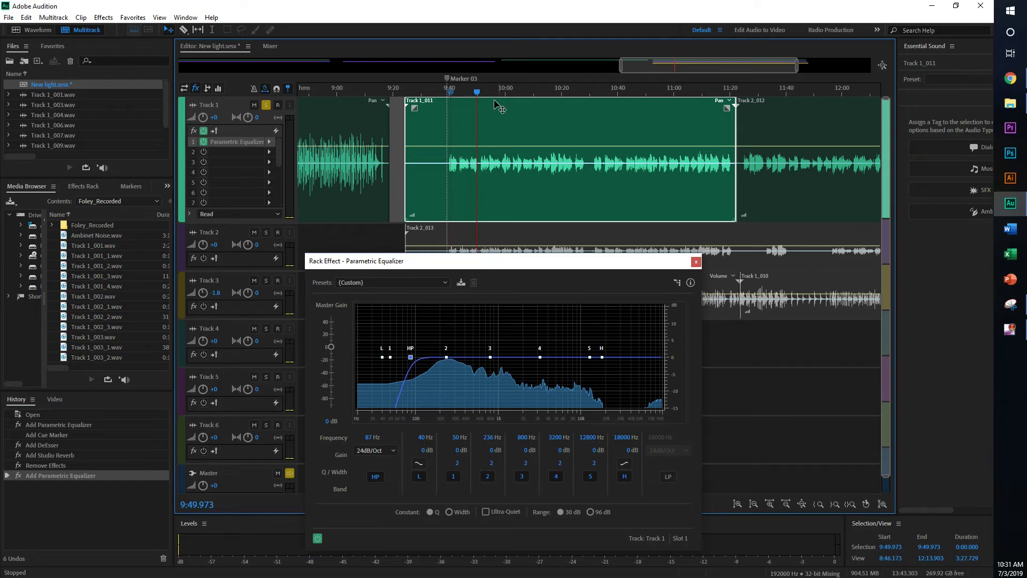
Turn off Track 1's solo and mute Track 2, keeping the equalizer window clear of the tracks
left_click(452, 95)
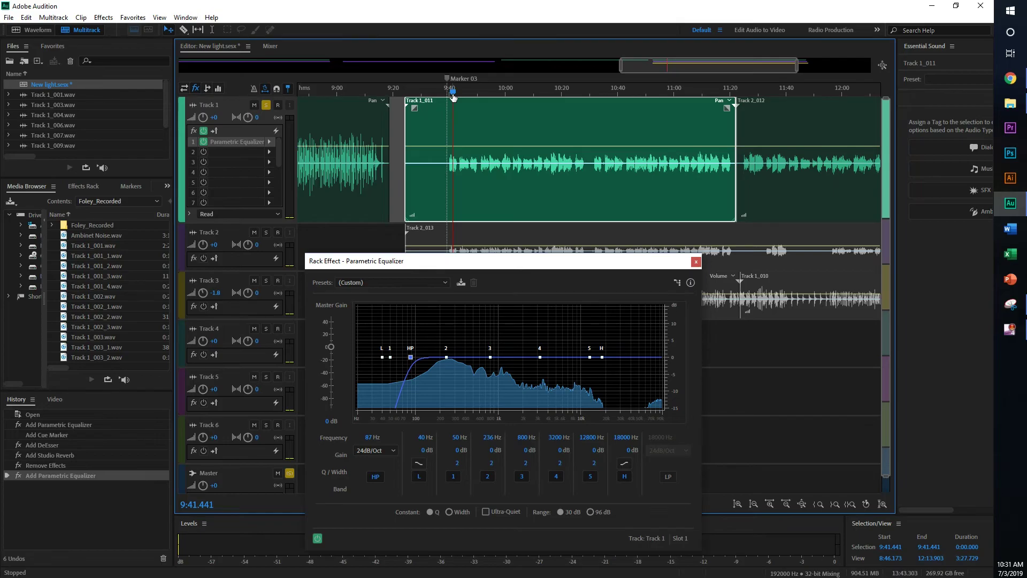
left_click(266, 104)
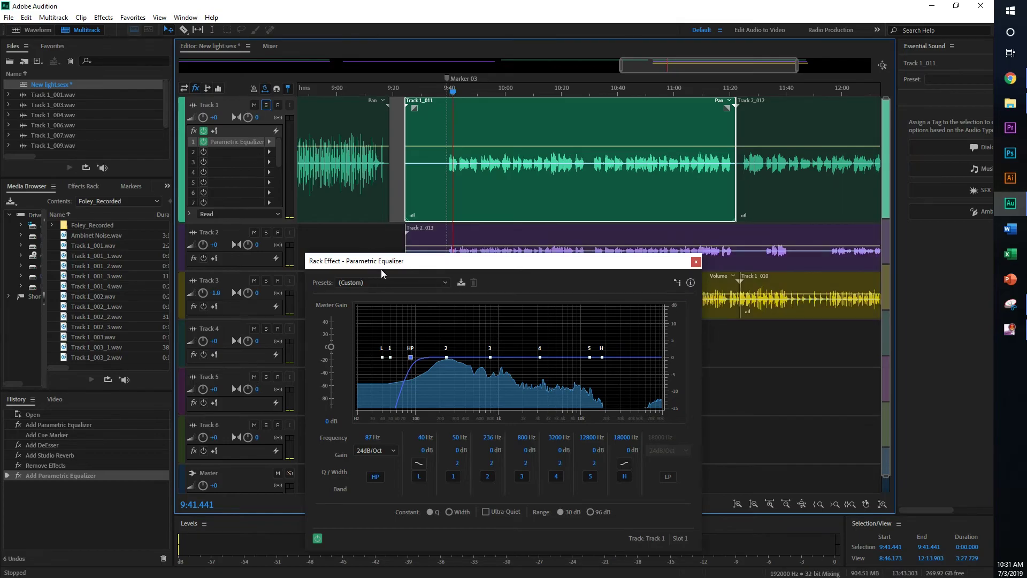
left_click_drag(378, 261, 658, 369)
left_click(254, 232)
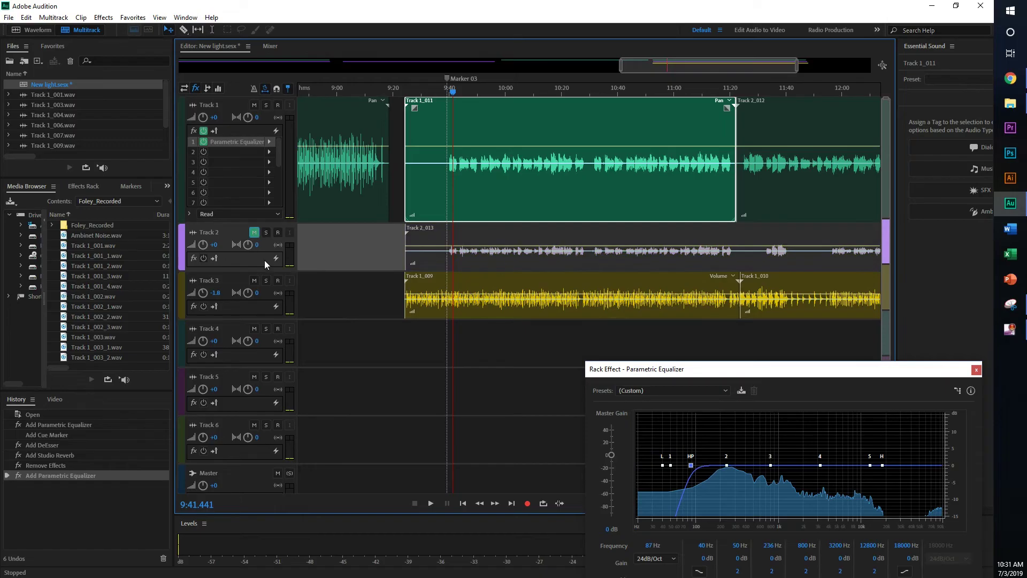
Play the mix of Track 1 and Track 3 from 9:39.535 and stop near 9:46
left_click(447, 92)
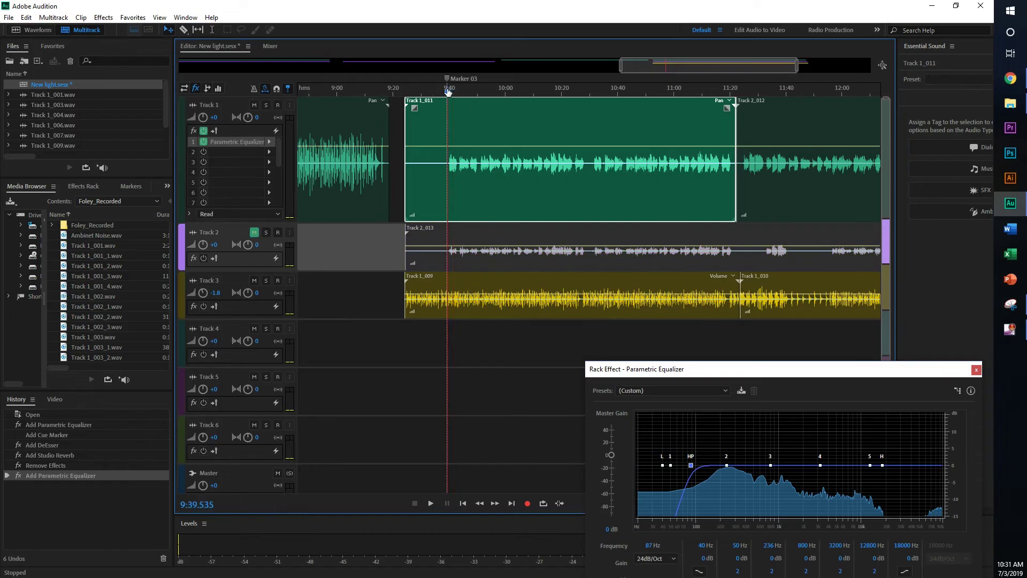
key("space")
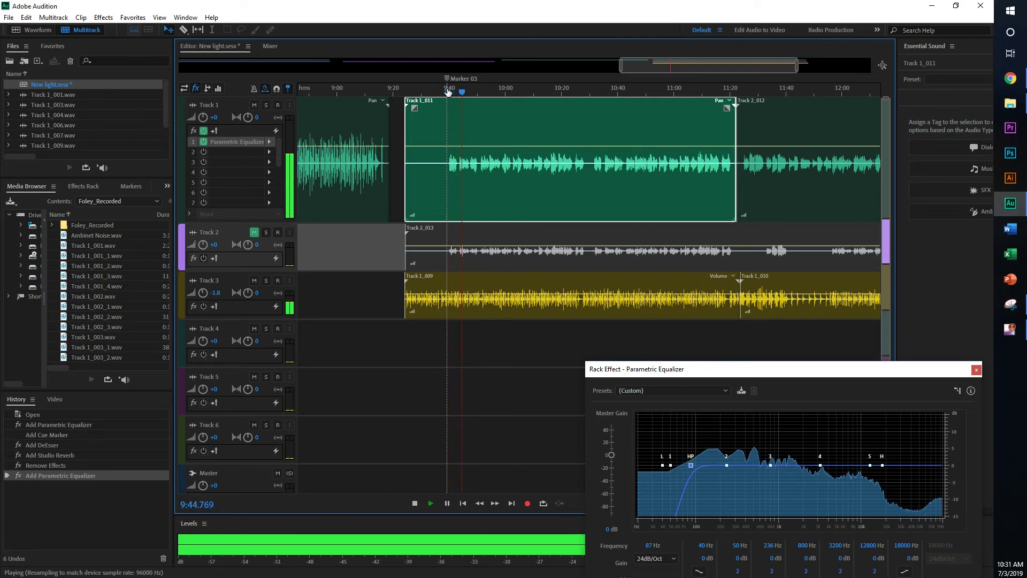
key("space")
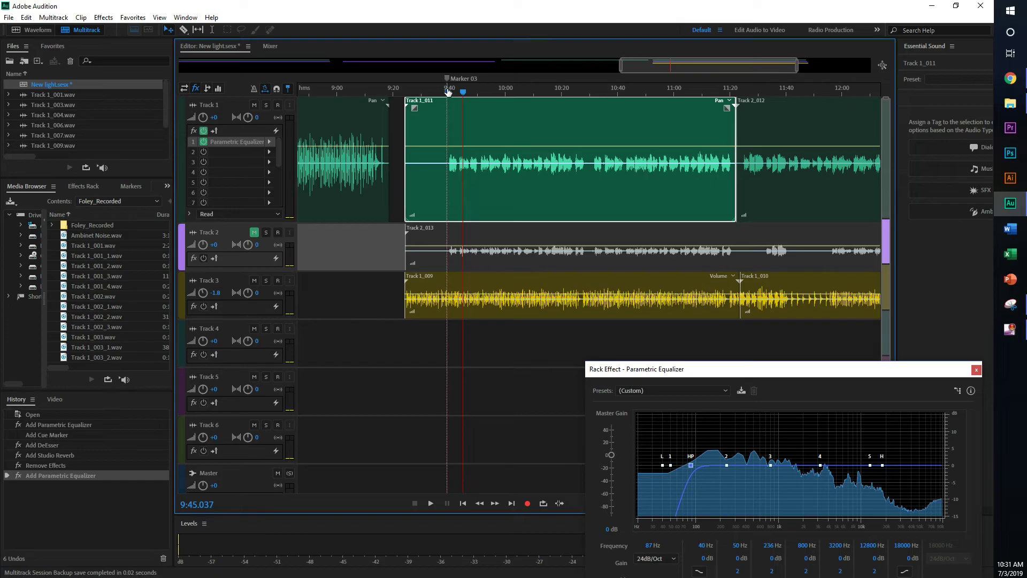
key("space")
key("space")
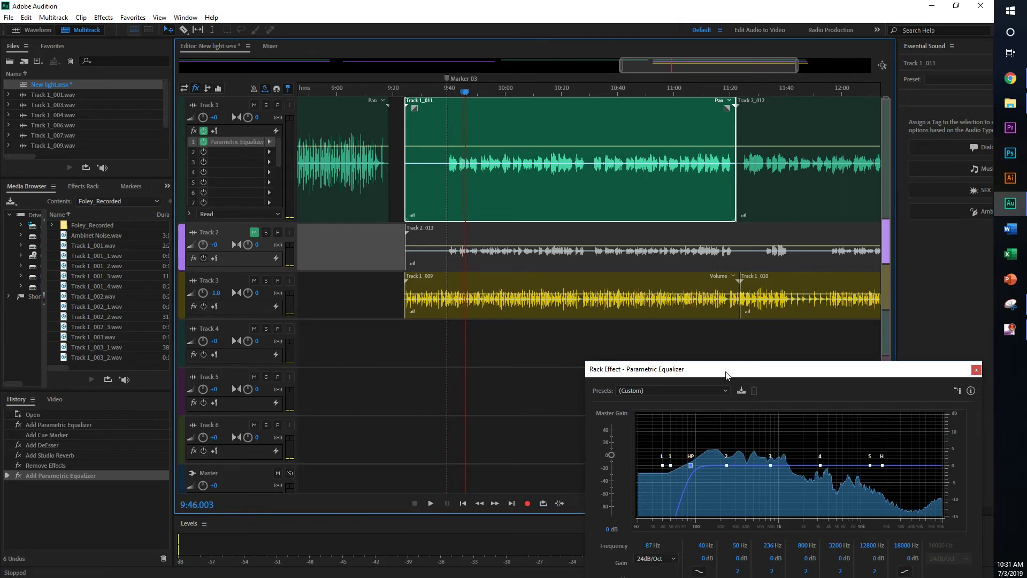
Mute Track 3 and, while Track 1 plays, set equalizer band 2 to about 142 Hz with a -2.7 dB gain
left_click_drag(726, 375, 525, 189)
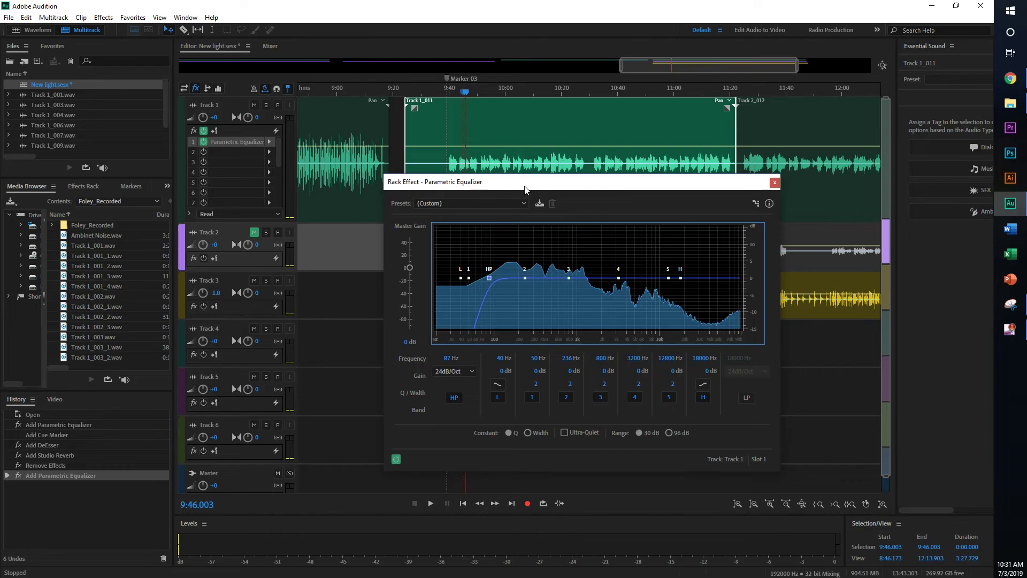
left_click(254, 280)
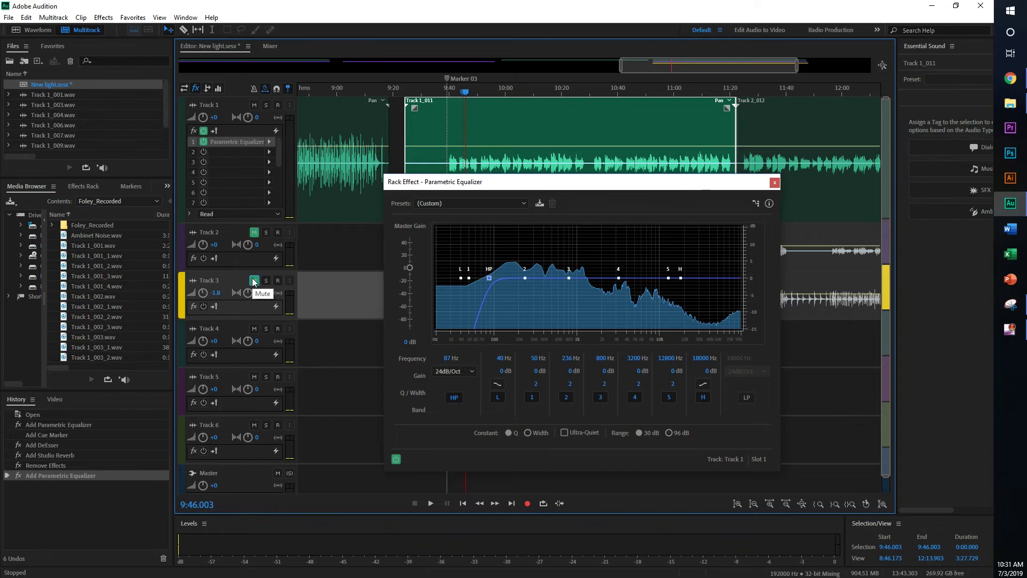
key("space")
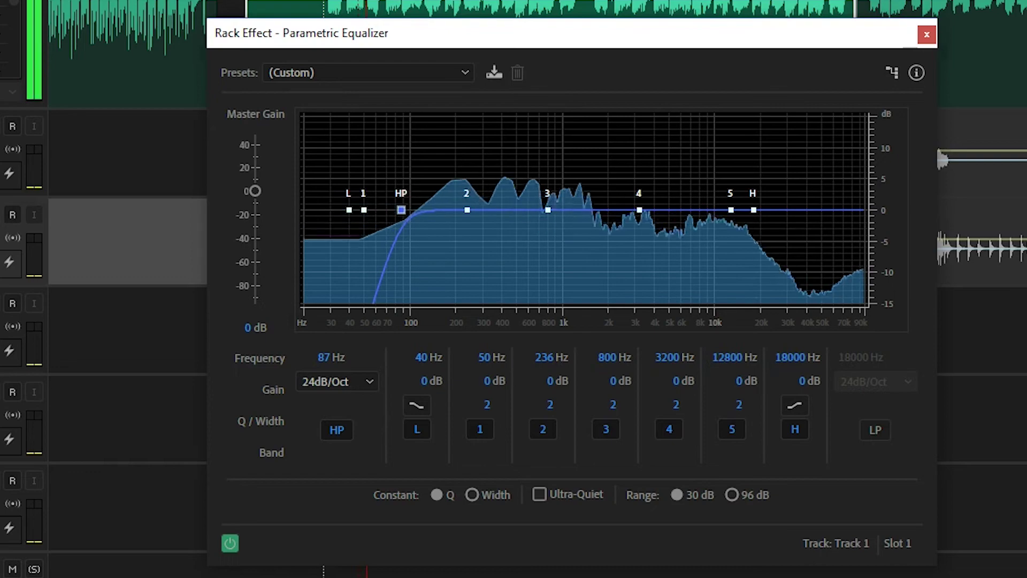
left_click_drag(467, 211, 451, 225)
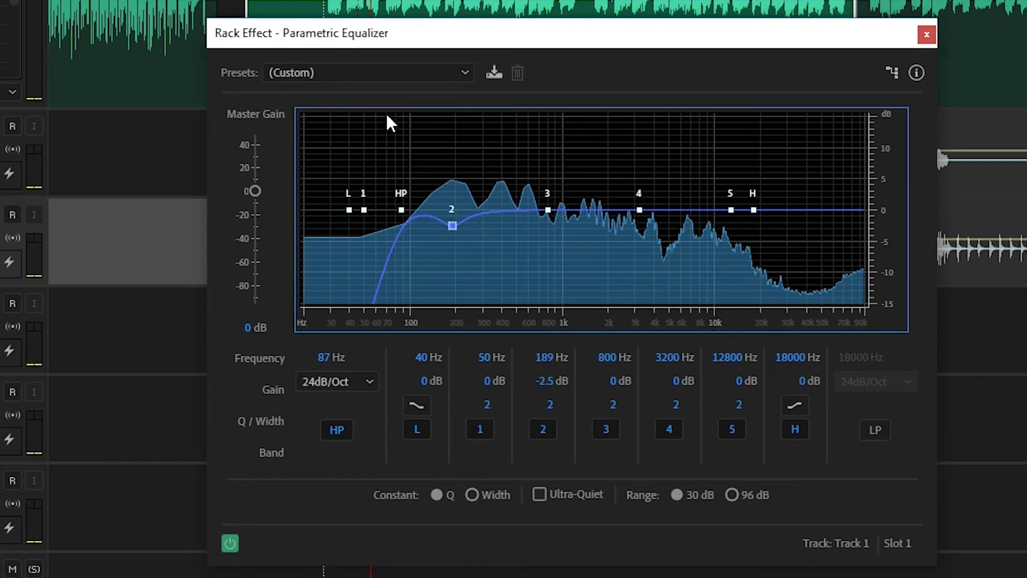
mouse_move(452, 226)
left_mouse_down()
mouse_move(420, 226)
mouse_move(442, 225)
mouse_move(423, 238)
mouse_move(434, 276)
mouse_move(435, 231)
mouse_move(449, 225)
left_mouse_up()
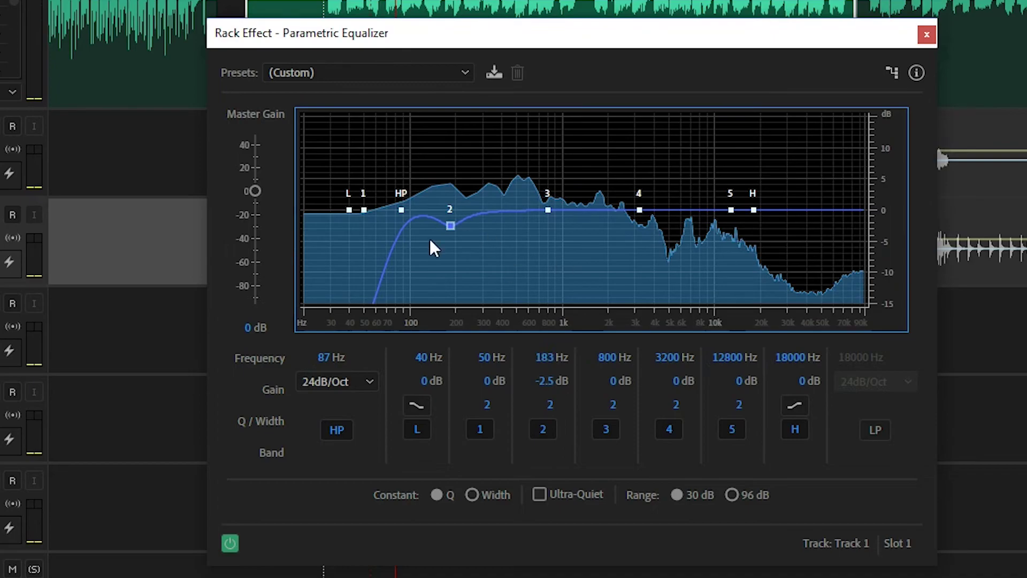
mouse_move(450, 225)
left_mouse_down()
mouse_move(418, 228)
mouse_move(615, 227)
mouse_move(472, 224)
mouse_move(421, 261)
mouse_move(424, 226)
mouse_move(434, 230)
left_mouse_up()
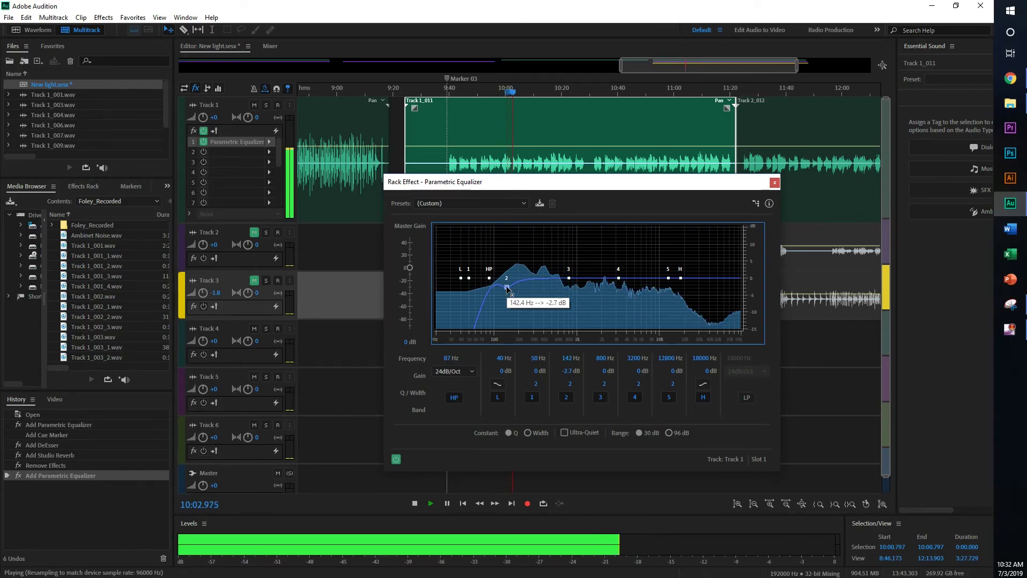
Compare Track 1 with the Parametric Equalizer bypassed and enabled during playback, leaving it enabled and stopping playback
left_click(395, 459)
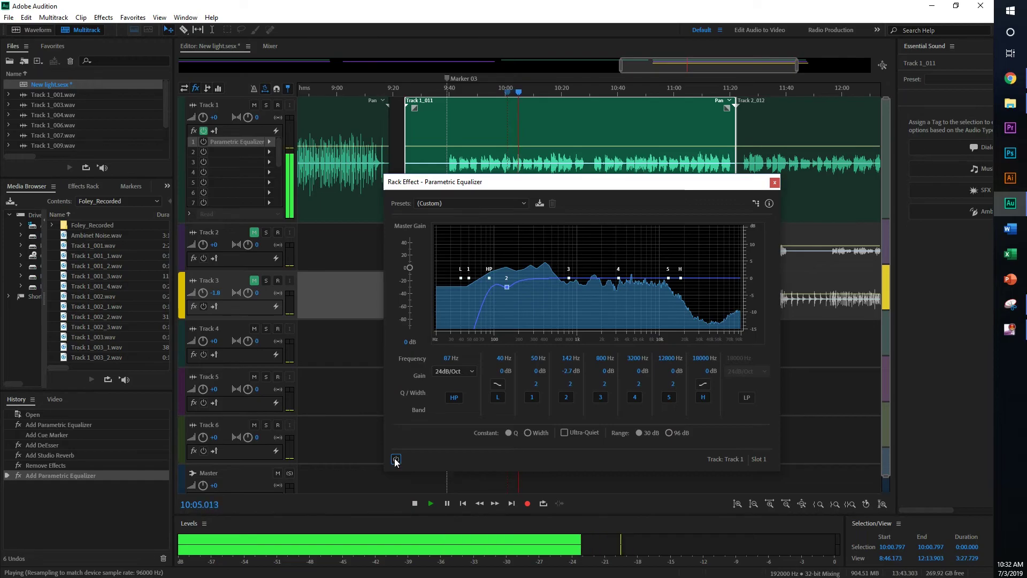
left_click(396, 459)
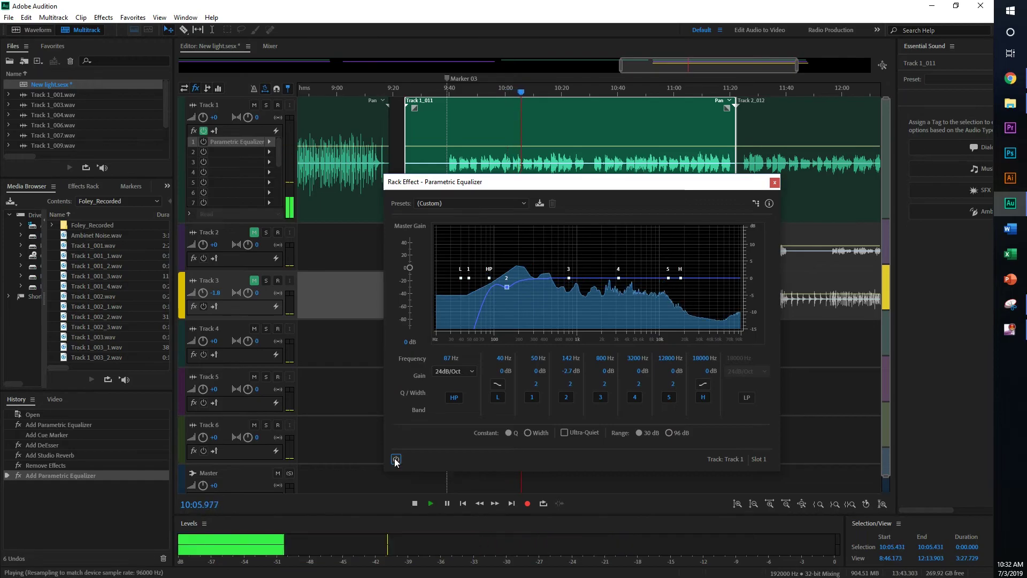
left_click(396, 459)
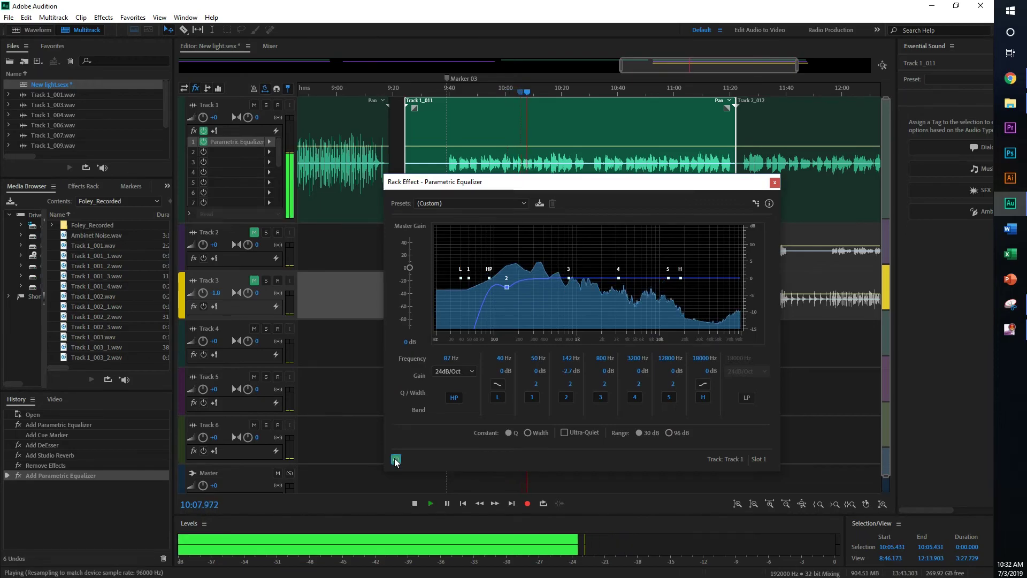
key("space")
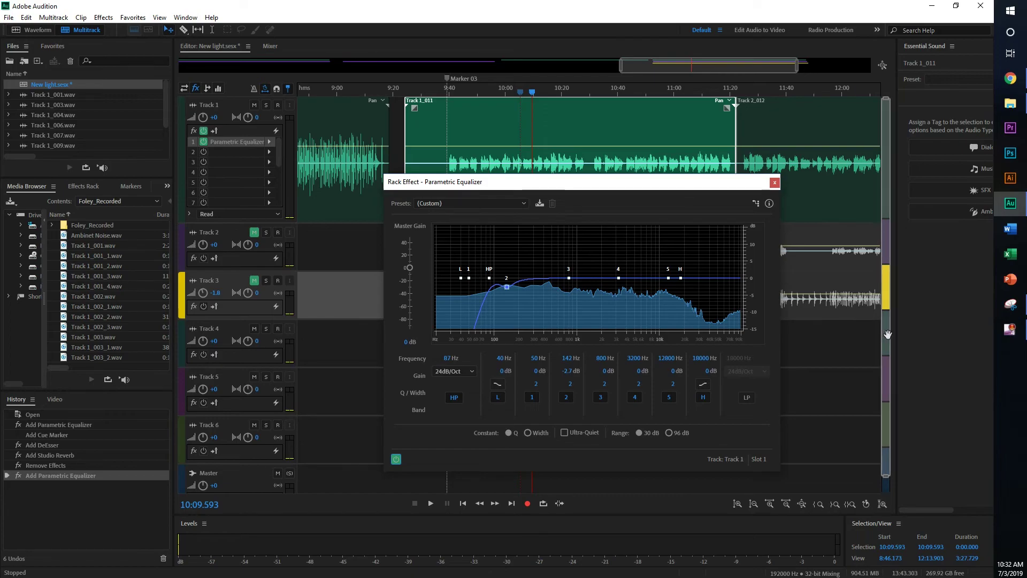
Unmute Track 3 and play the equalized vocal with it from 10:09.593
left_click(254, 281)
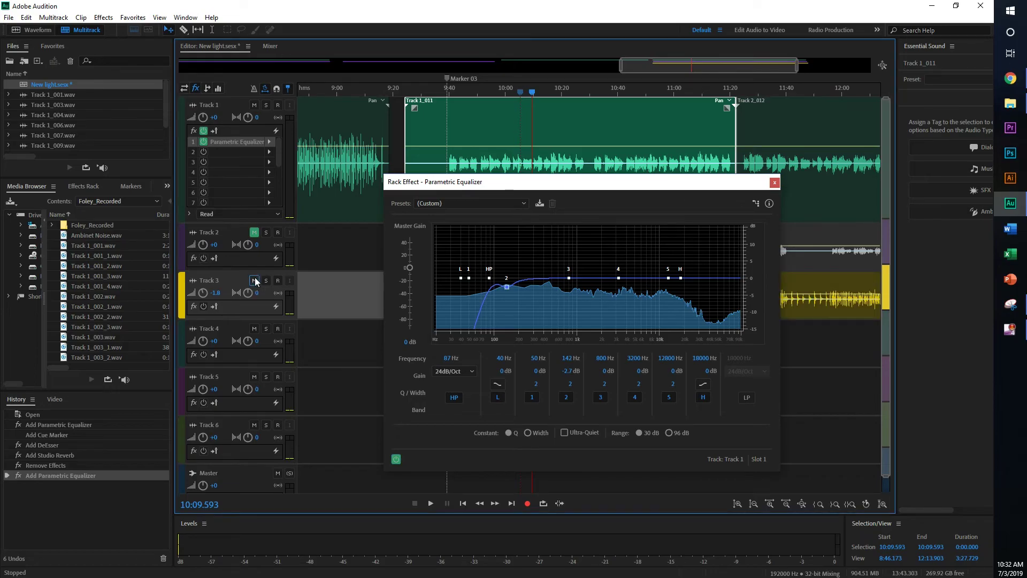
key("space")
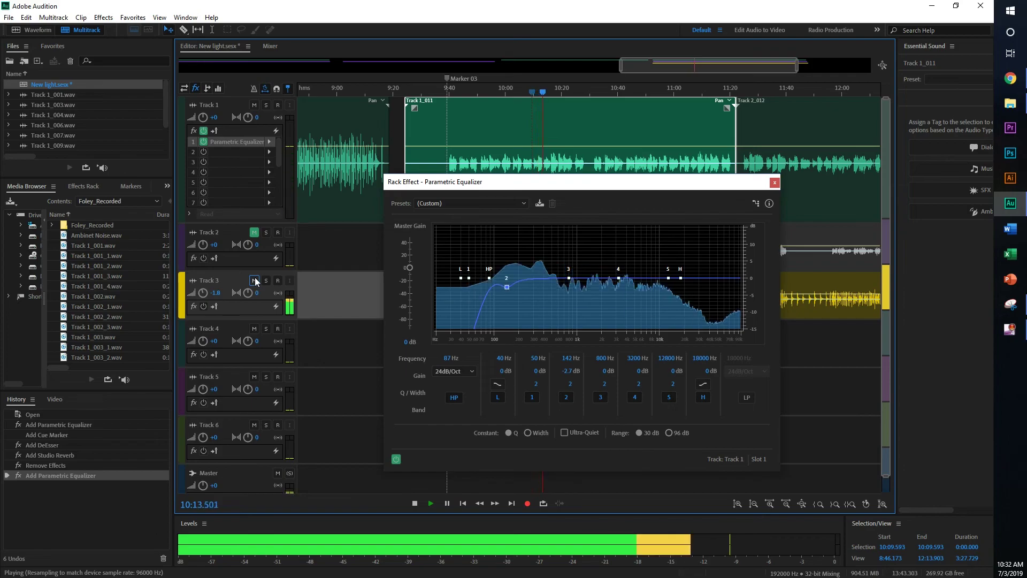
key("space")
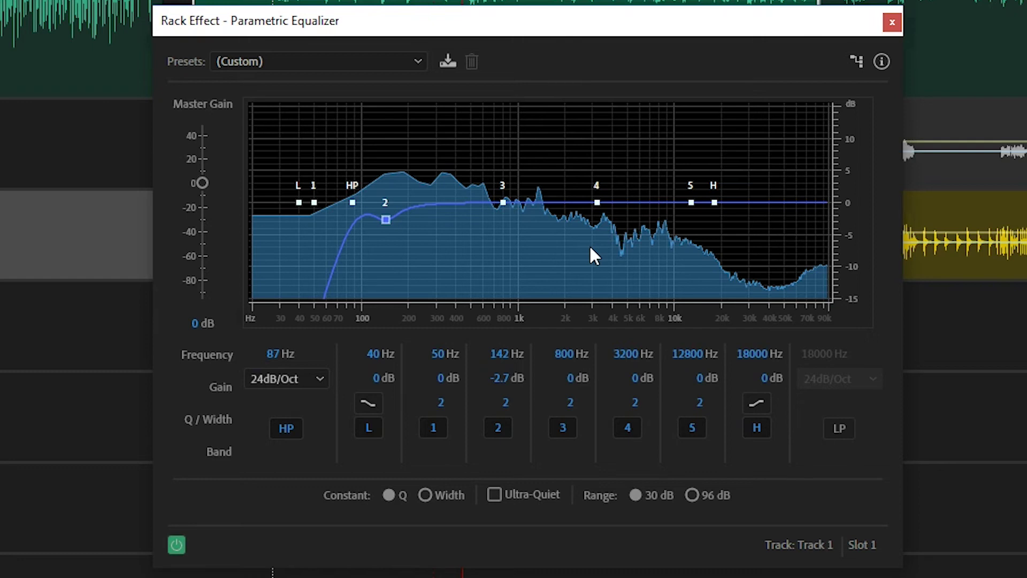
Sweep band 3 as a narrow boost with Q 16.3 and 15 dB gain, through 659 Hz up to 764 Hz
left_click_drag(506, 202, 506, 109)
left_click_drag(572, 406, 549, 396)
mouse_move(506, 108)
left_mouse_down()
mouse_move(456, 134)
mouse_move(490, 230)
mouse_move(479, 124)
mouse_move(585, 120)
mouse_move(463, 111)
mouse_move(490, 110)
left_mouse_up()
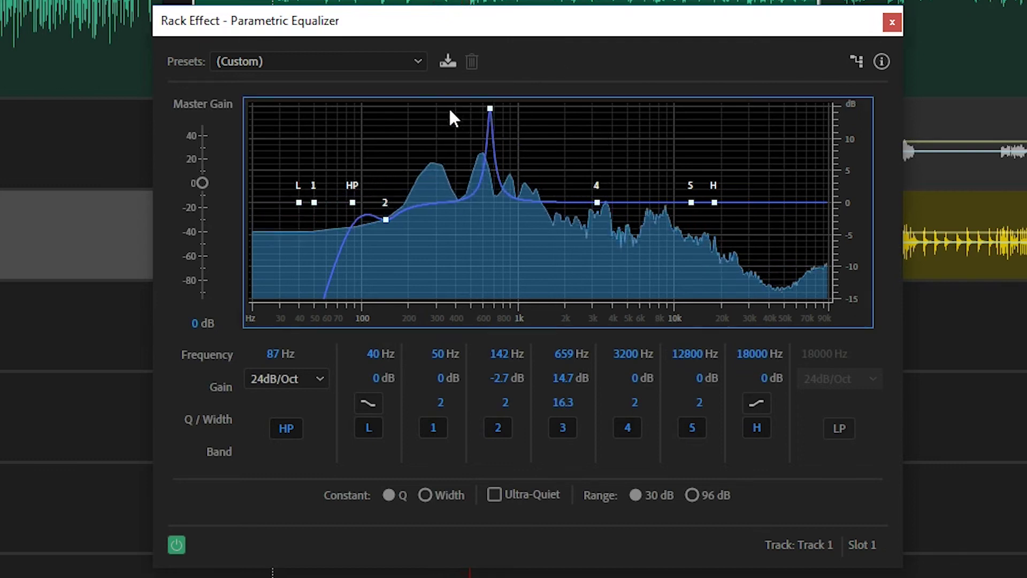
mouse_move(488, 105)
left_mouse_down()
mouse_move(406, 105)
mouse_move(500, 107)
mouse_move(569, 91)
mouse_move(581, 100)
mouse_move(488, 106)
mouse_move(499, 107)
left_mouse_up()
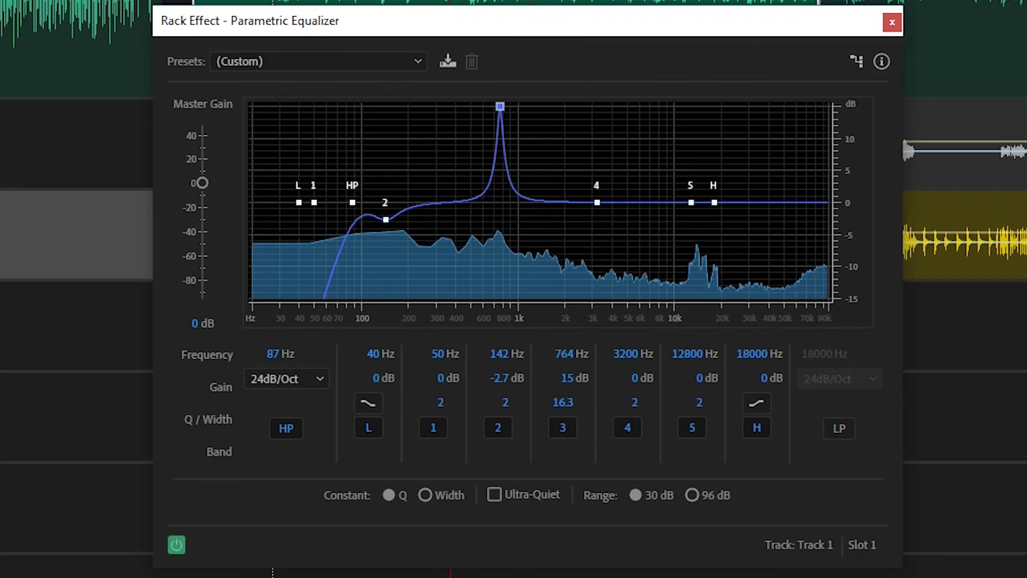
Turn band 3 into a narrow cut at about 1125 Hz with -3.6 dB gain and a Q of 8
left_click_drag(500, 107, 525, 233)
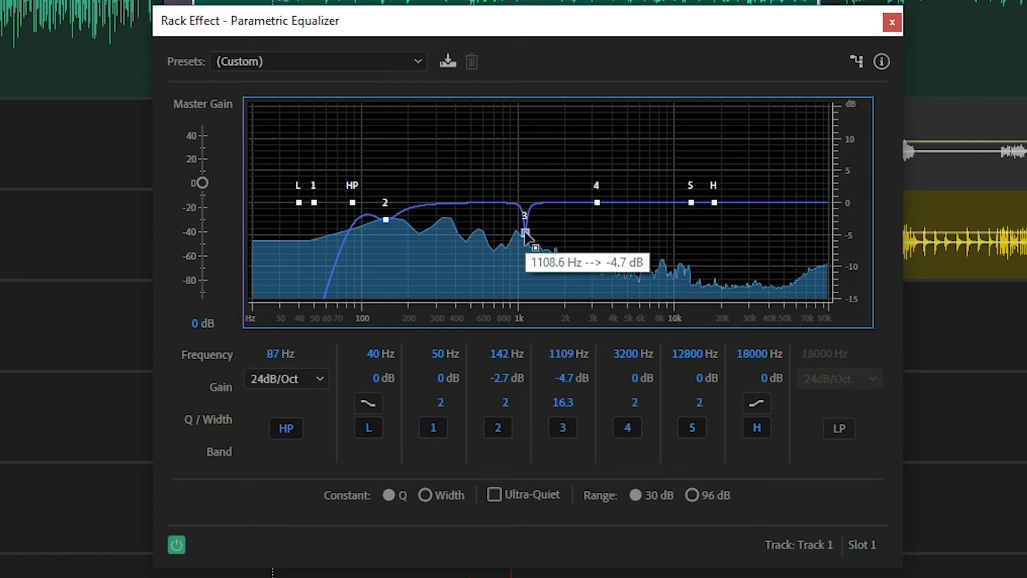
left_click_drag(564, 409, 480, 418)
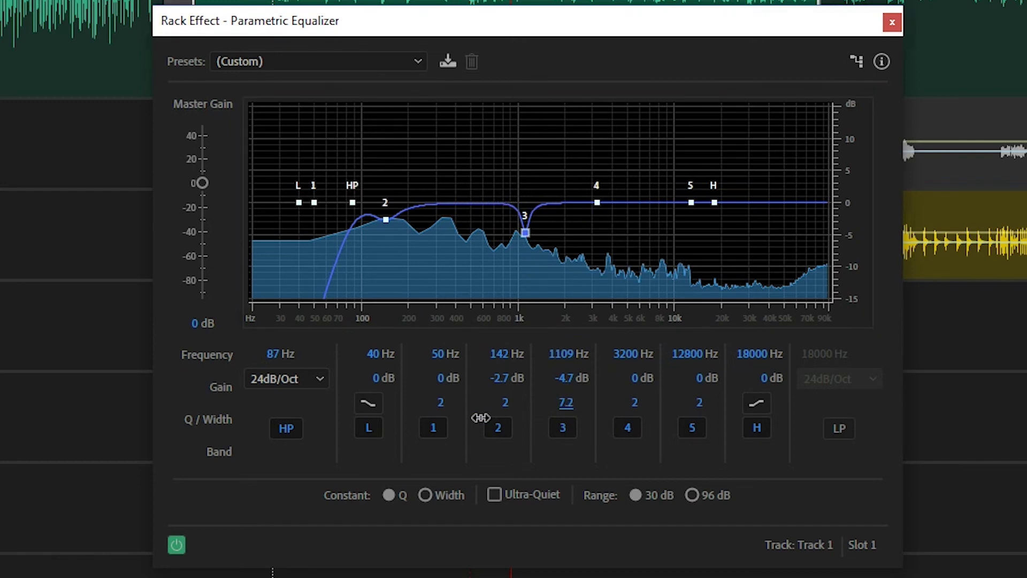
left_click_drag(524, 232, 527, 227)
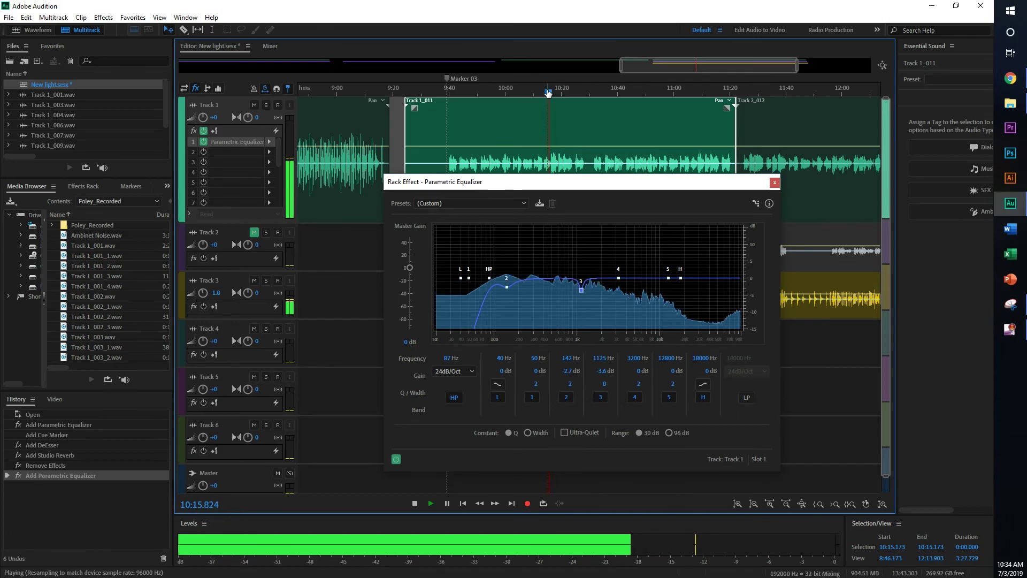
Toggle the equalizer off and back on during playback from 10:15.173 to compare the band 3 cut, and stop playback
left_click(397, 459)
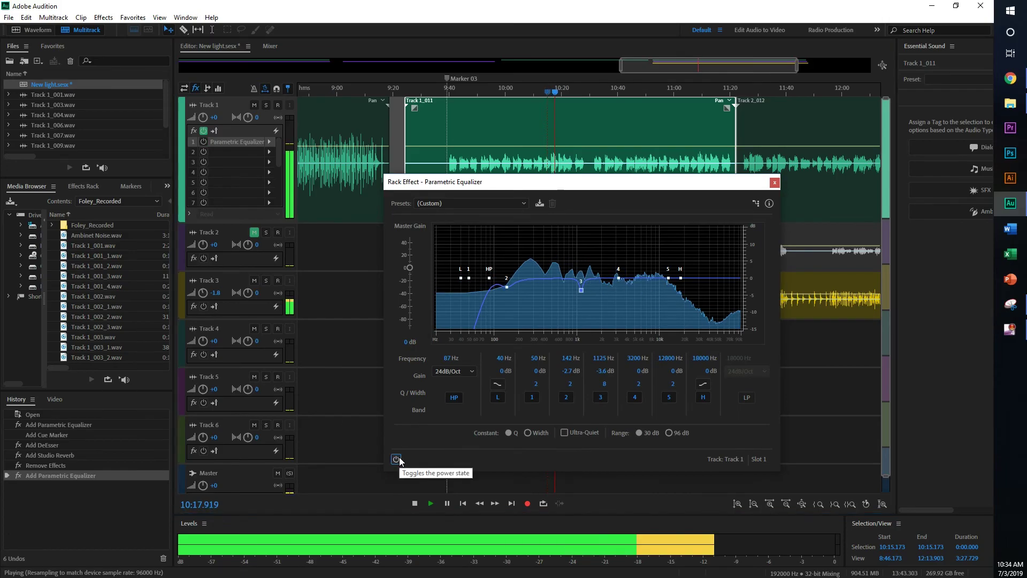
left_click(396, 458)
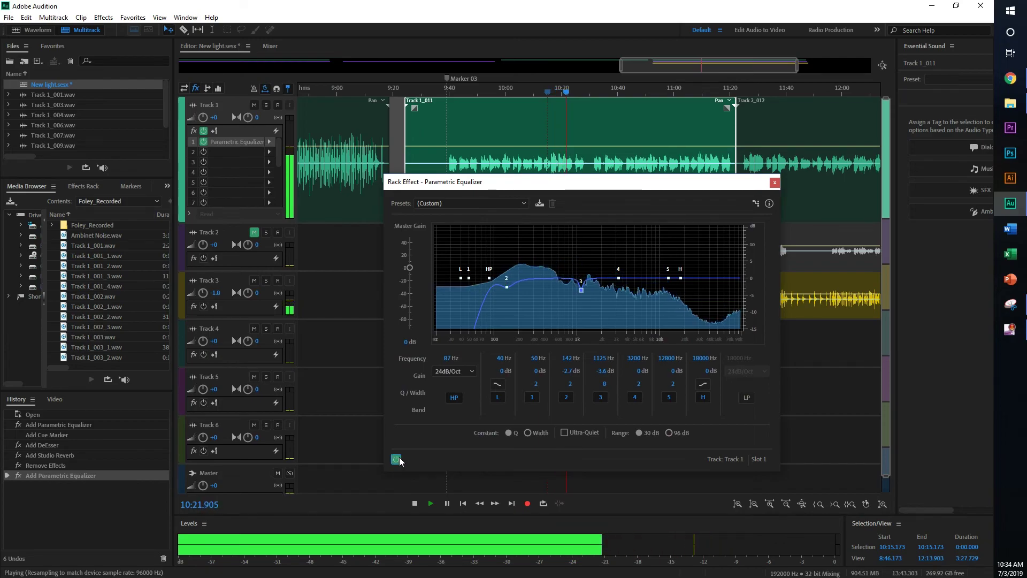
key("space")
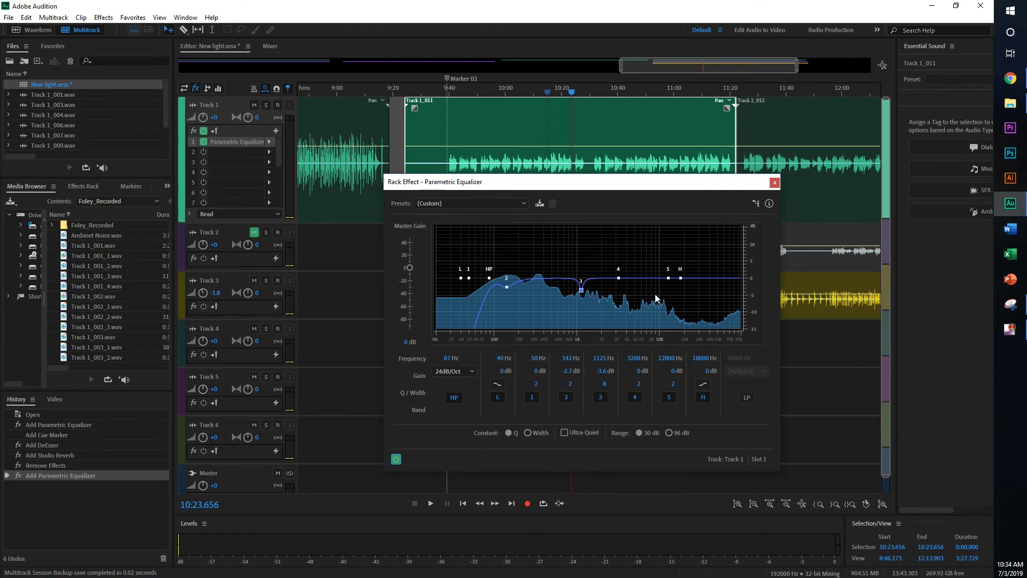
Set the high shelf to about 8503 Hz with a 5.8 dB boost and switch it to the steeper slope
left_click_drag(678, 278, 666, 294)
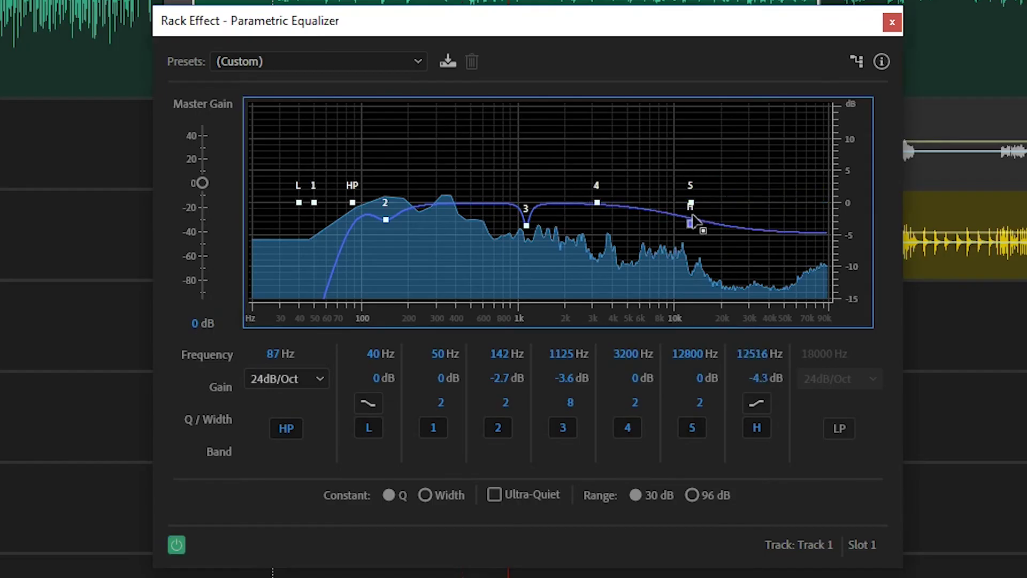
left_click_drag(686, 235, 663, 165)
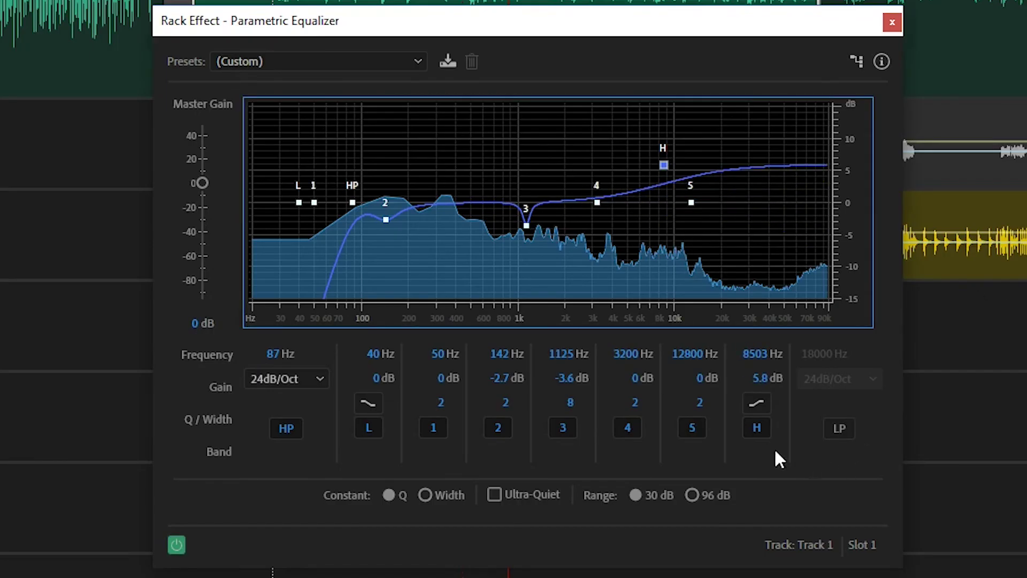
left_click(752, 404)
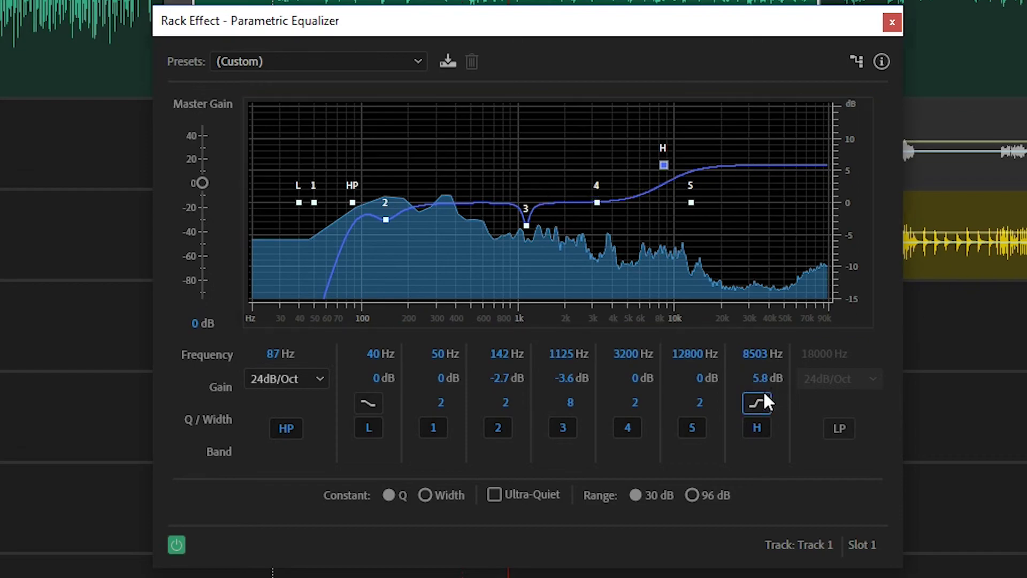
Return the high shelf to the gentler slope, move it to about 4103 Hz at 5.8 dB, and compare the equalizer off and on during playback
left_click(752, 405)
left_click_drag(664, 165, 604, 167)
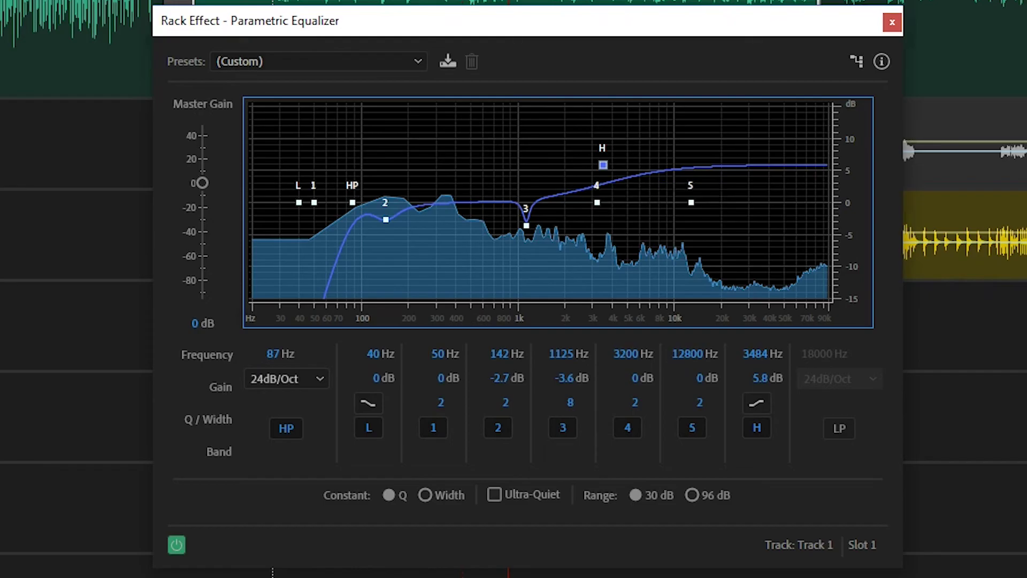
left_click(467, 1)
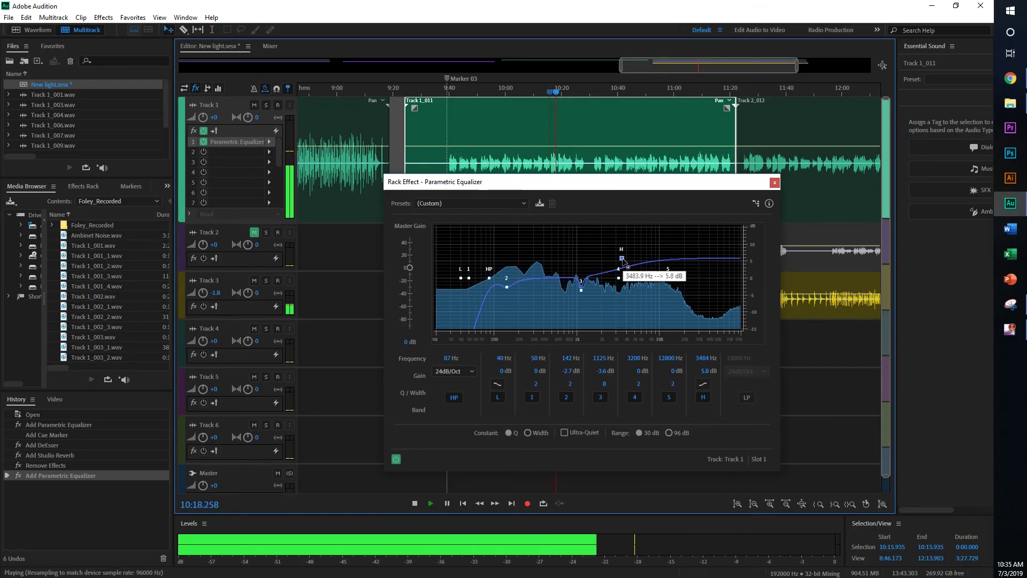
left_click_drag(621, 258, 628, 259)
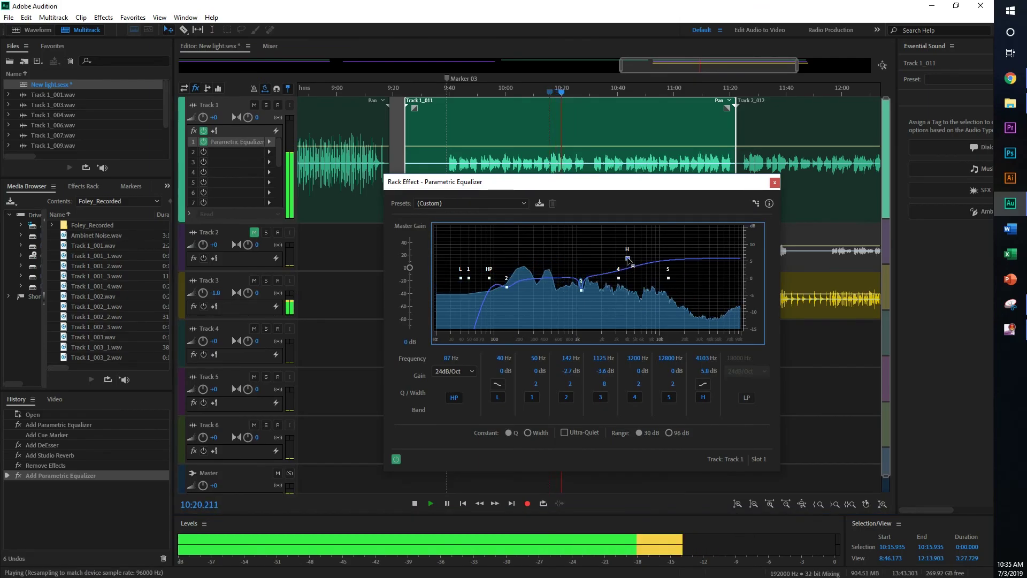
left_click(204, 142)
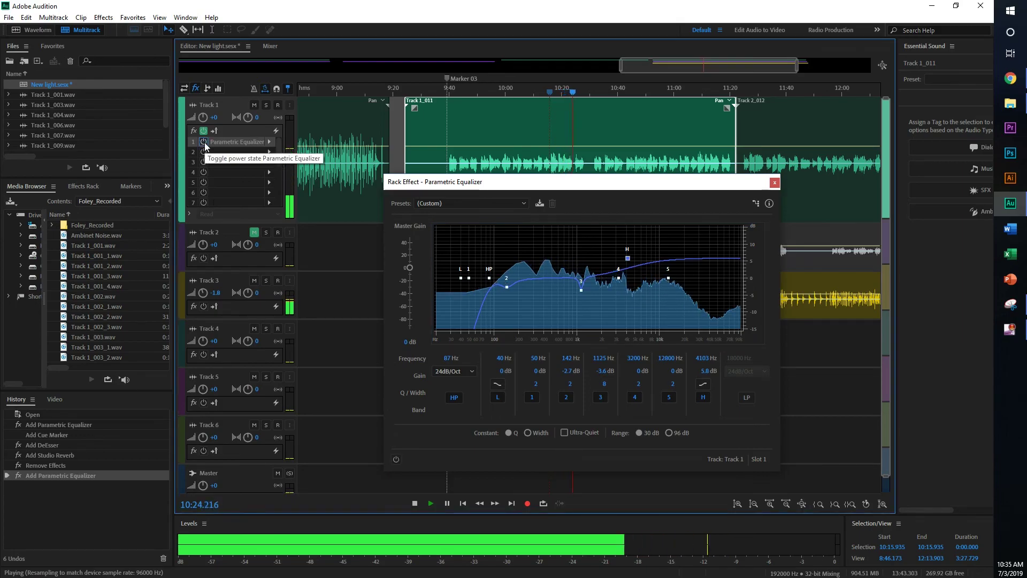
left_click(204, 142)
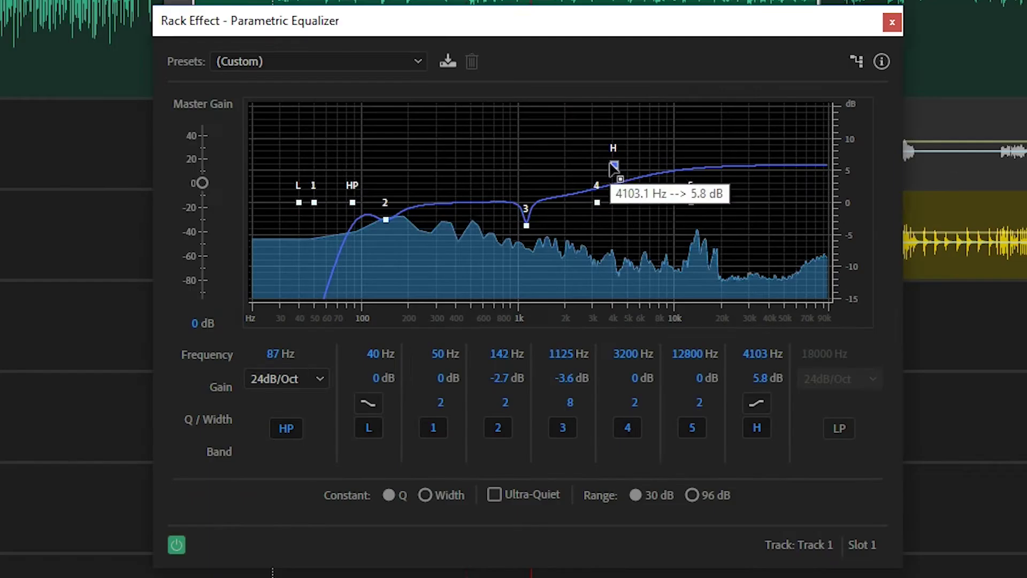
Move the high shelf to about 4553 Hz at 6.5 dB and band 4 to about 7328 Hz at 0.9 dB, and stop playback
left_click_drag(628, 257, 626, 256)
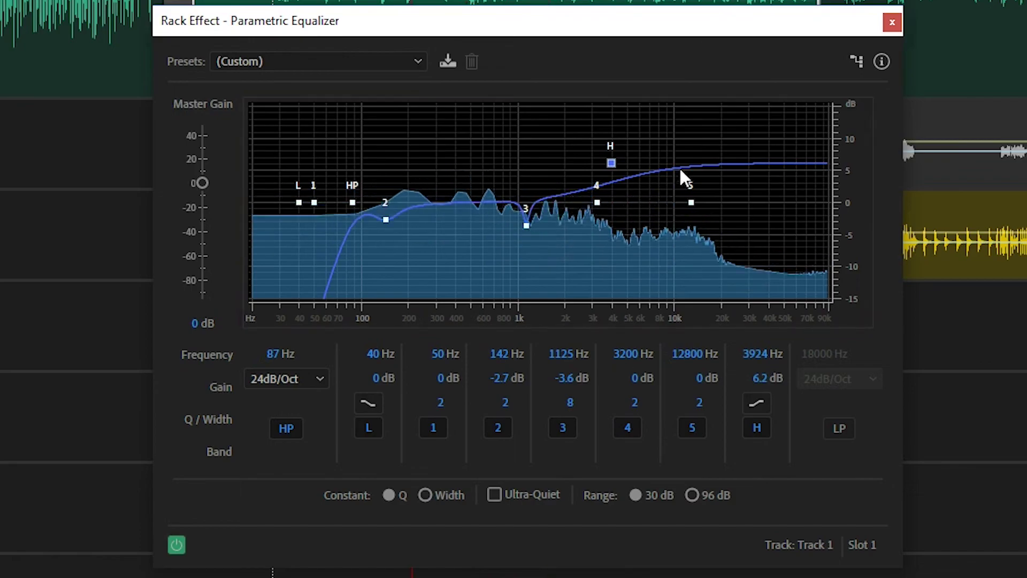
left_click_drag(594, 201, 654, 199)
left_click_drag(612, 162, 621, 162)
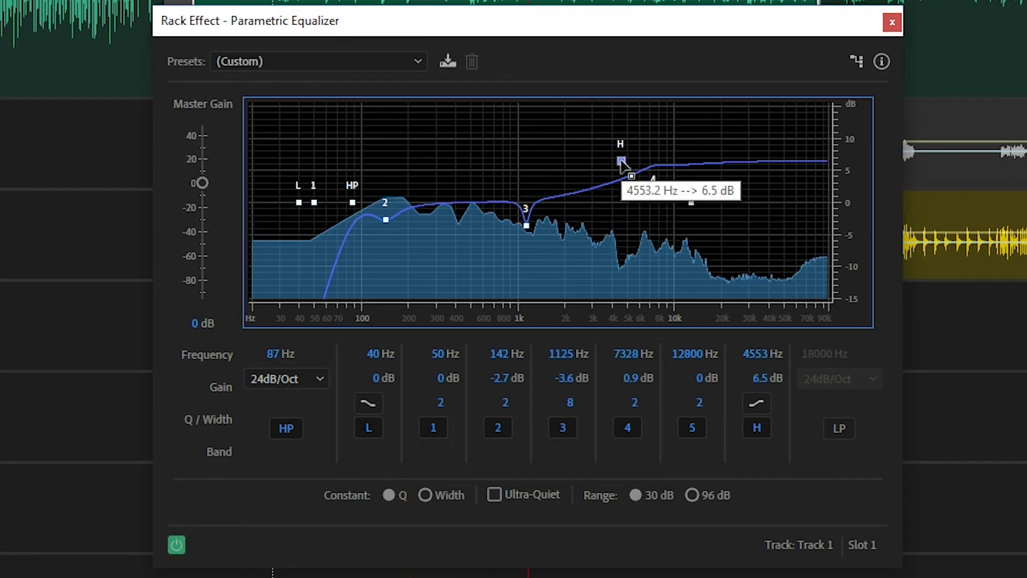
key("space")
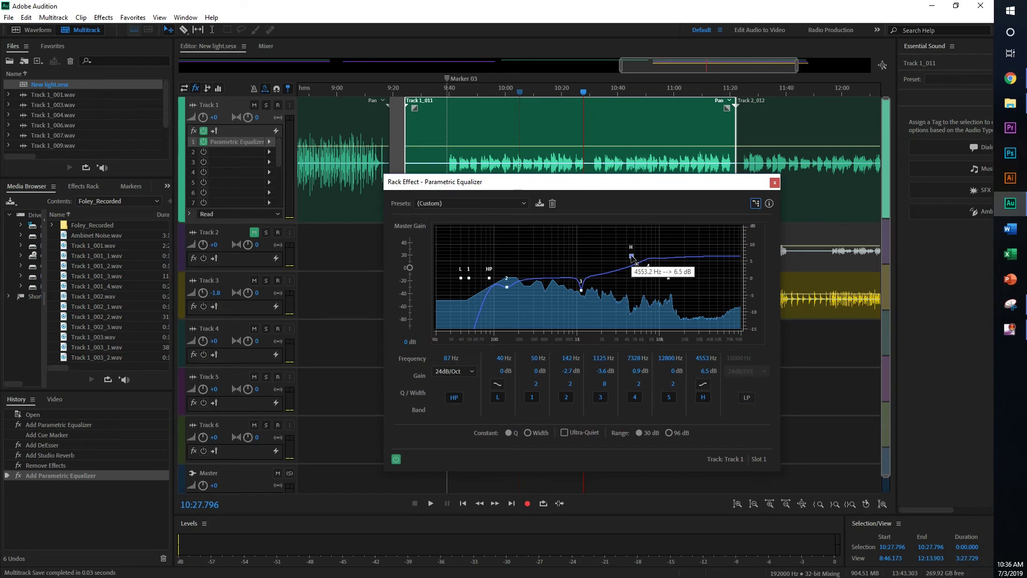
Play the mix from 10:12.505 with the equalizer bypassed, and again from 10:10.980 with it enabled, to compare the sound
left_click(540, 93)
left_click(399, 460)
key("space")
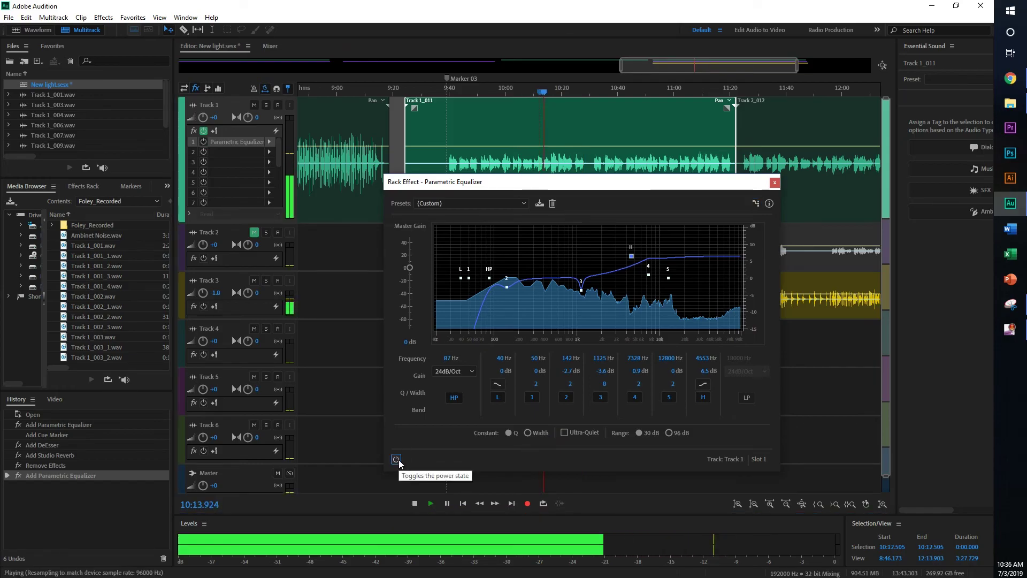
key("space")
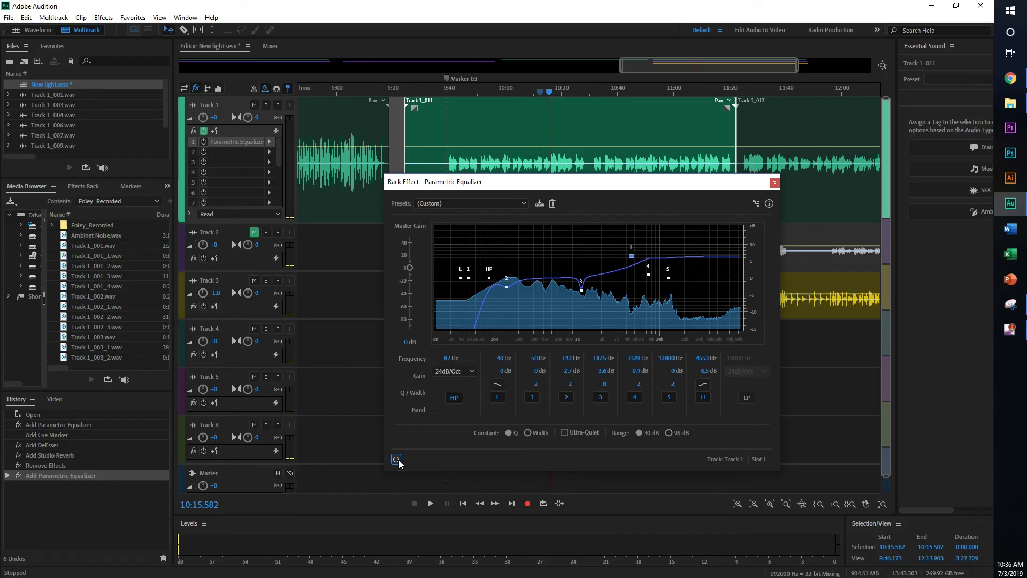
left_click(535, 92)
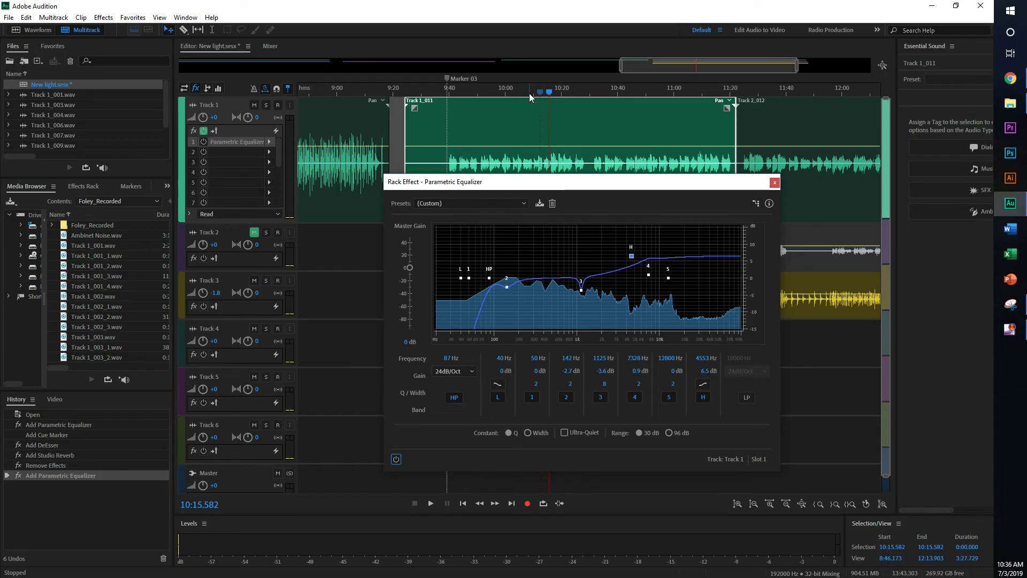
left_click(394, 459)
key("space")
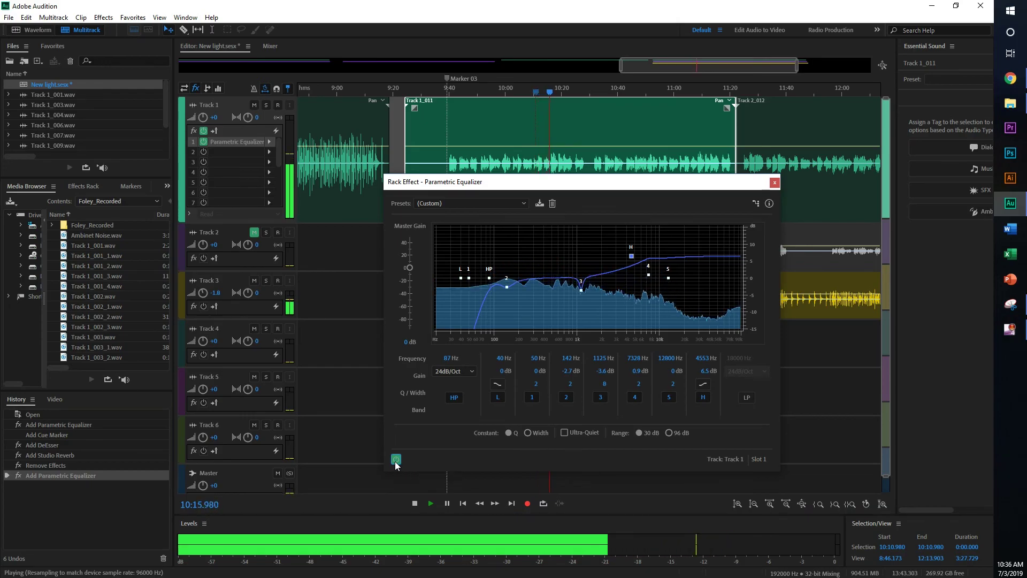
key("space")
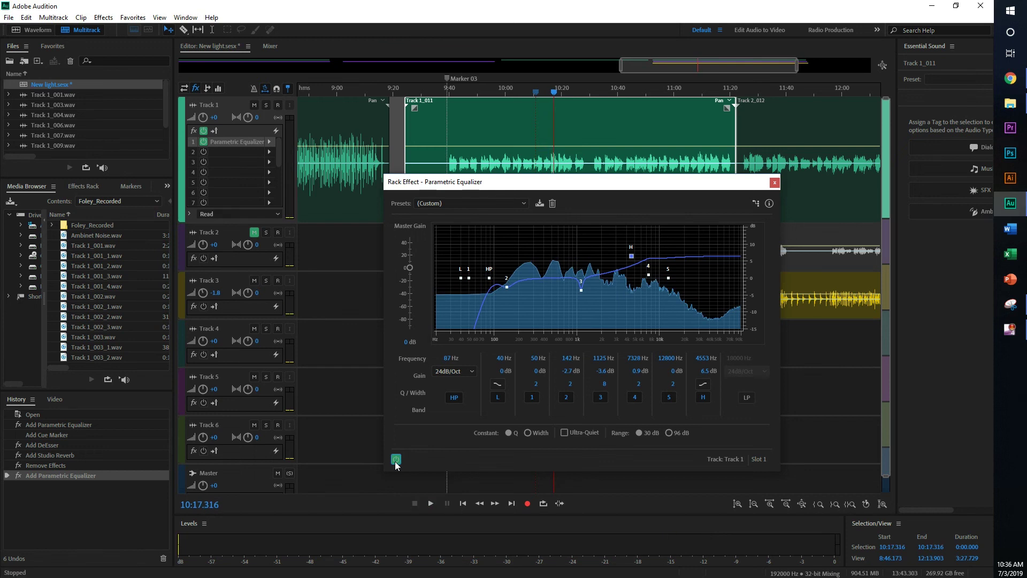
Turn off band 4, set the high shelf to about 3093 Hz with a 6.3 dB boost, and close the equalizer
left_click_drag(631, 255, 636, 255)
left_click_drag(629, 160, 668, 197)
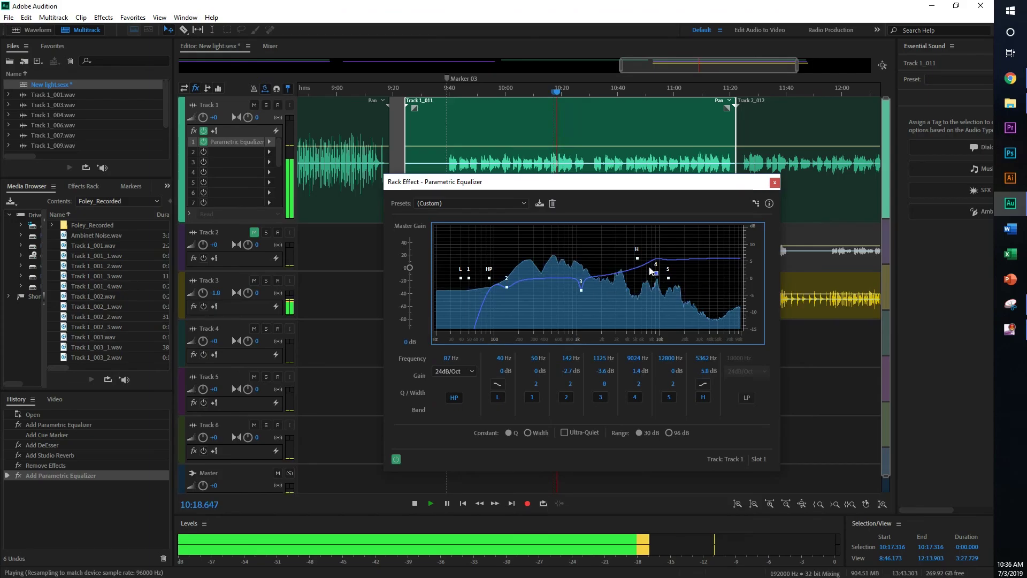
left_click_drag(637, 258, 682, 274)
left_click(635, 397)
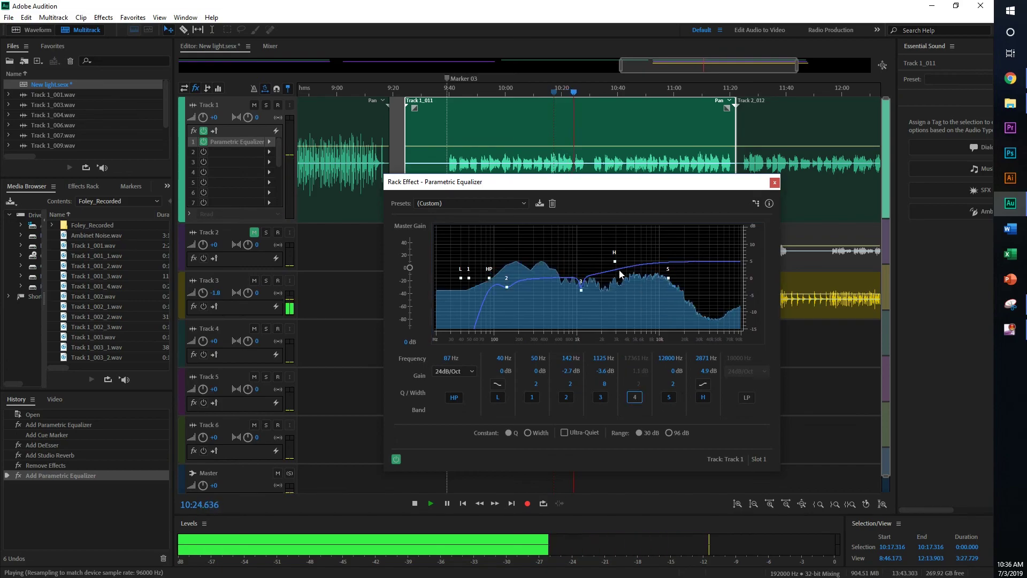
left_click_drag(615, 262, 618, 257)
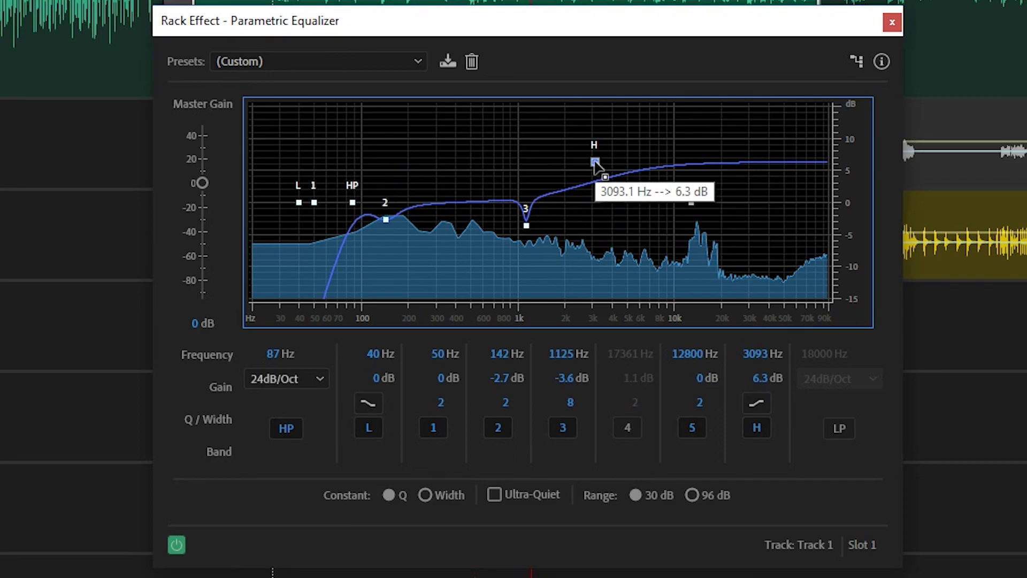
key("Tab")
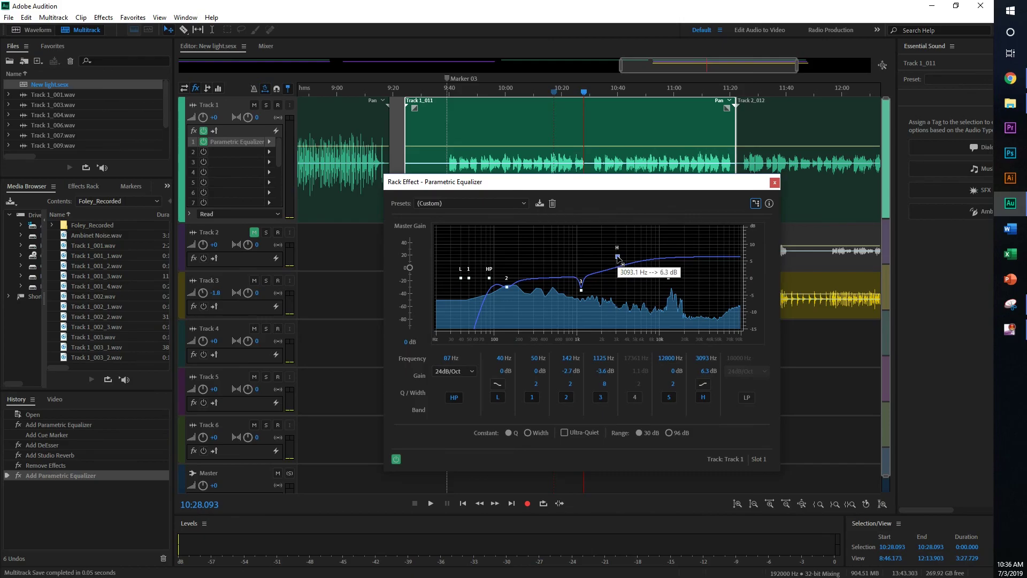
left_click(774, 182)
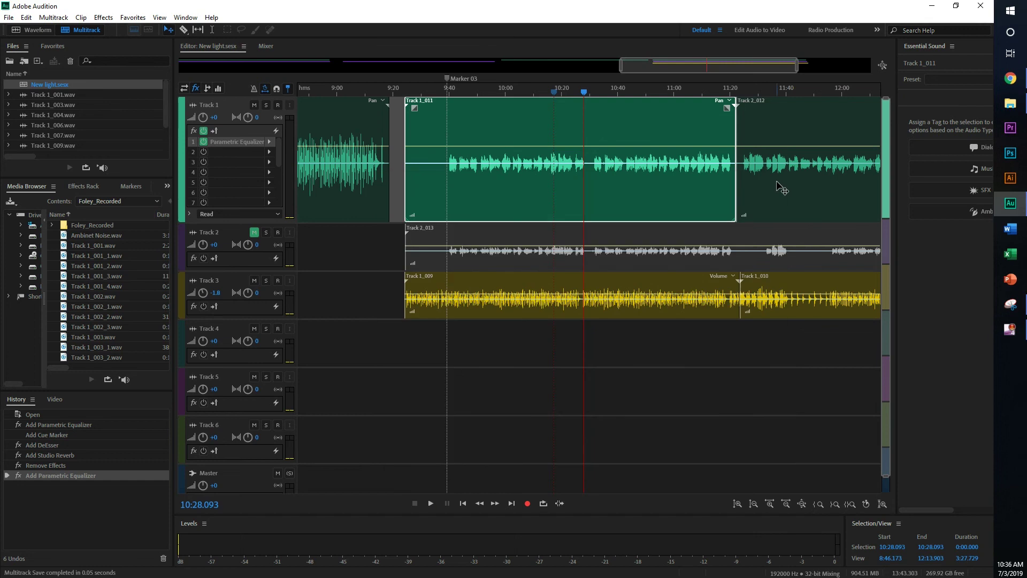
Add a DeEsser in slot 2 of Track 1's effects rack and apply the 4410 - 7000 Hz DeEsser preset
left_click(269, 152)
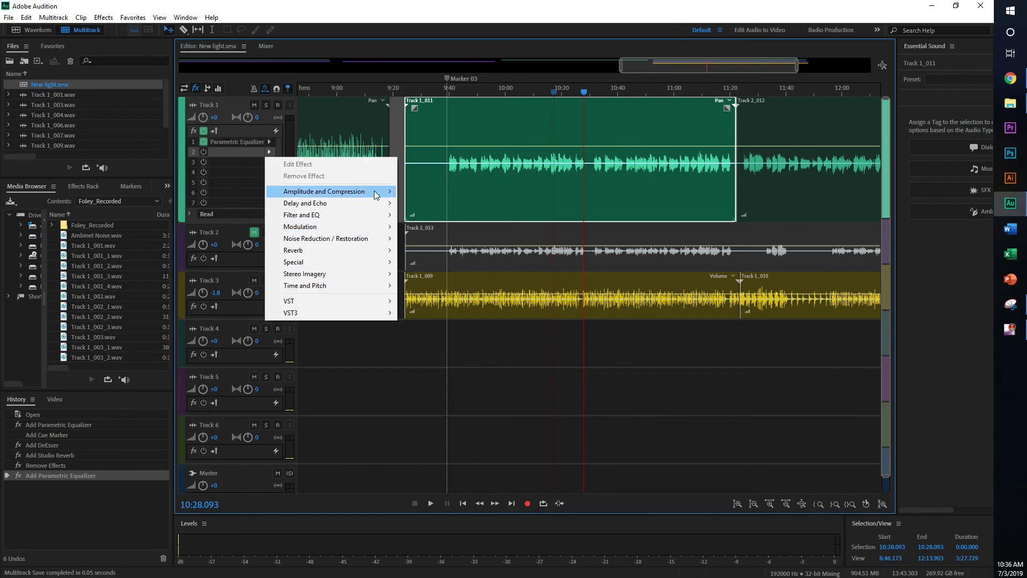
mouse_move(368, 256)
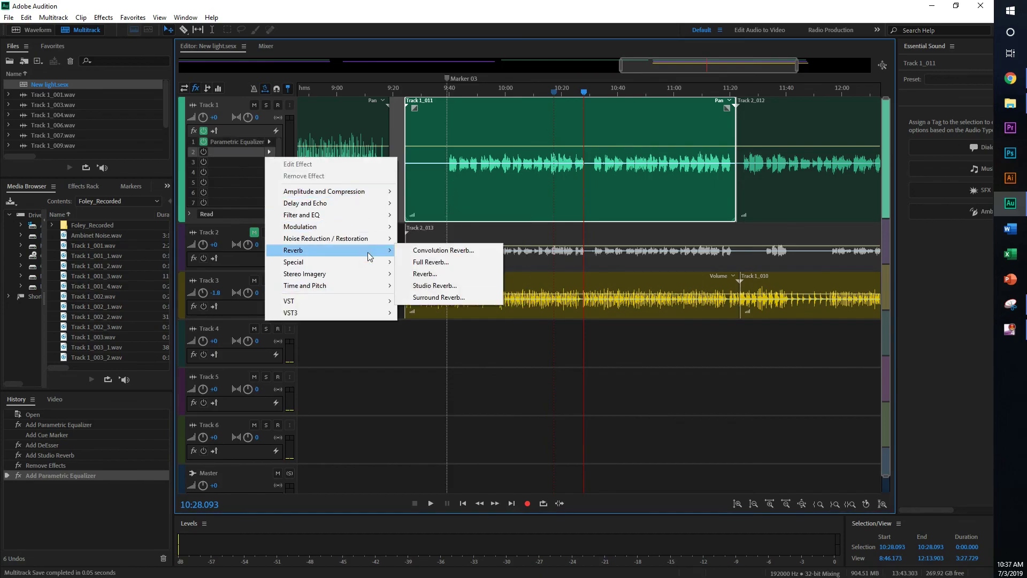
mouse_move(395, 193)
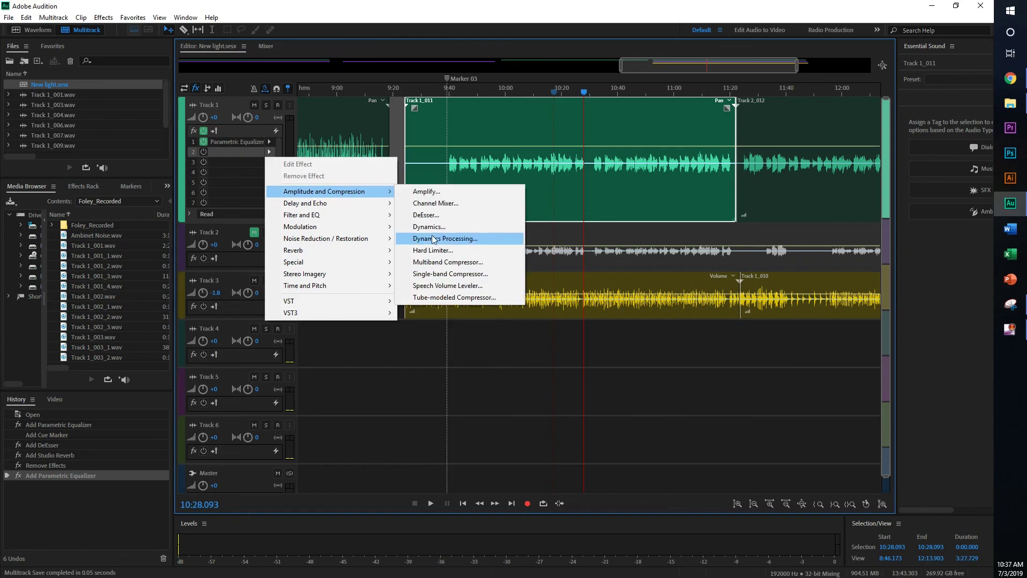
left_click(434, 217)
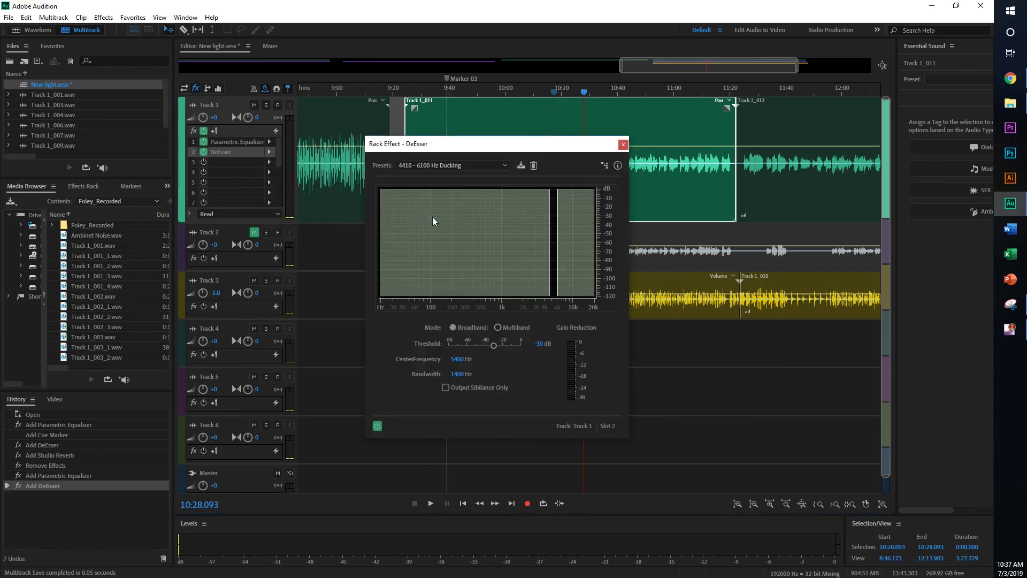
left_click_drag(460, 144, 413, 188)
left_click(406, 208)
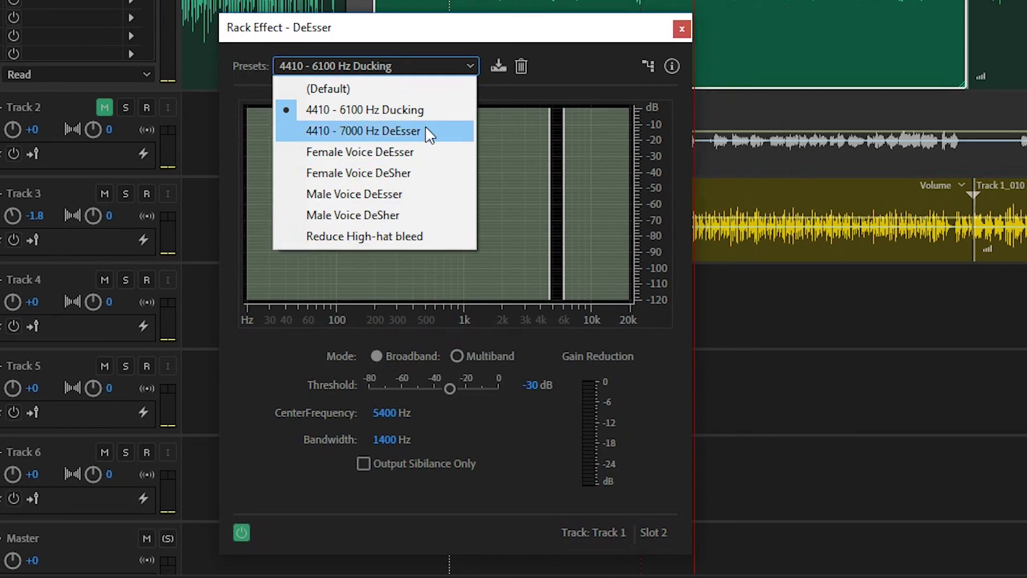
left_click(426, 131)
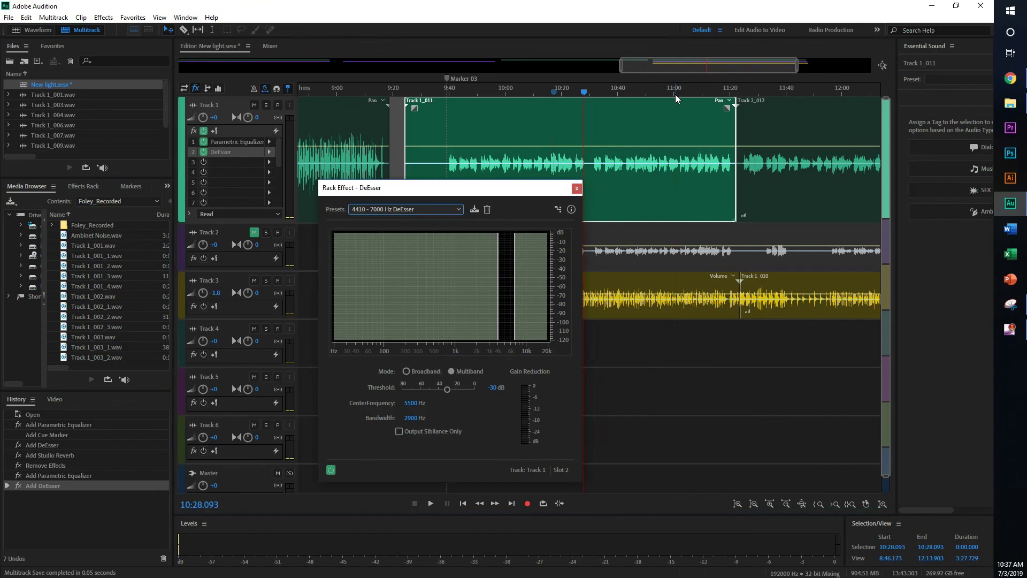
Play the mix from 11:00.721 and other points to check the DeEsser's gain reduction, review its presets without changing them, and close it
left_click(675, 95)
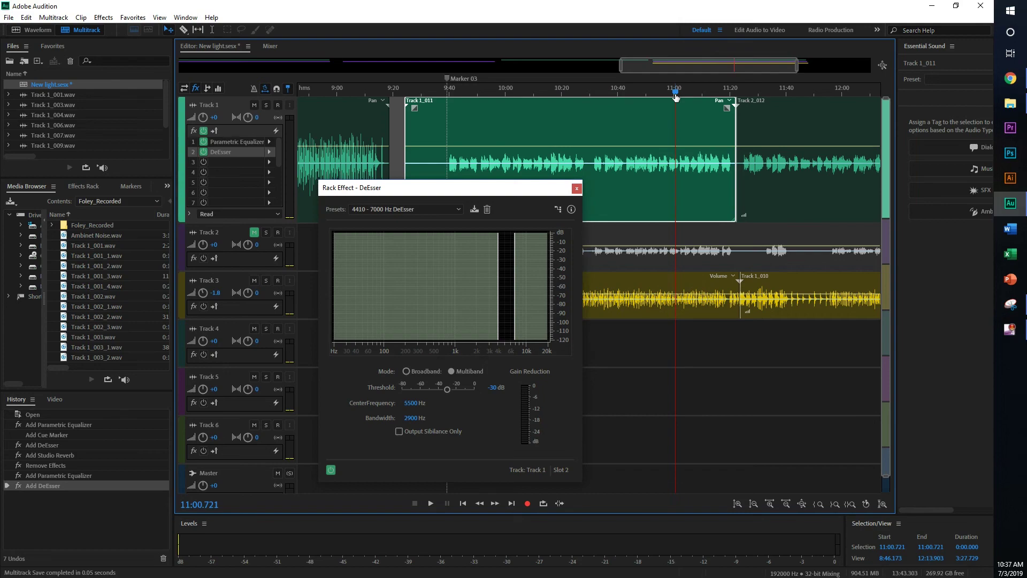
key("space")
key("space")
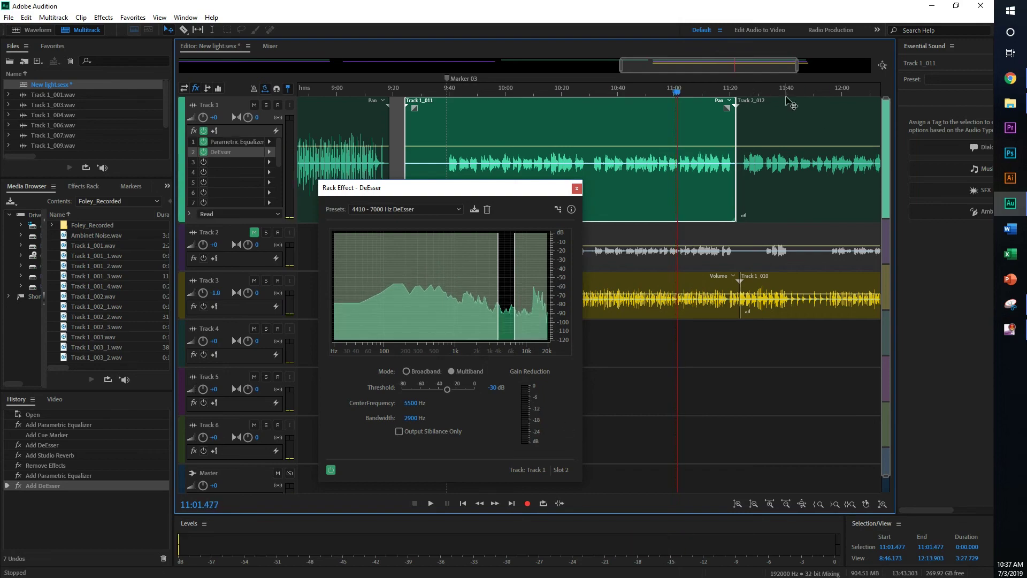
left_click(820, 93)
key("space")
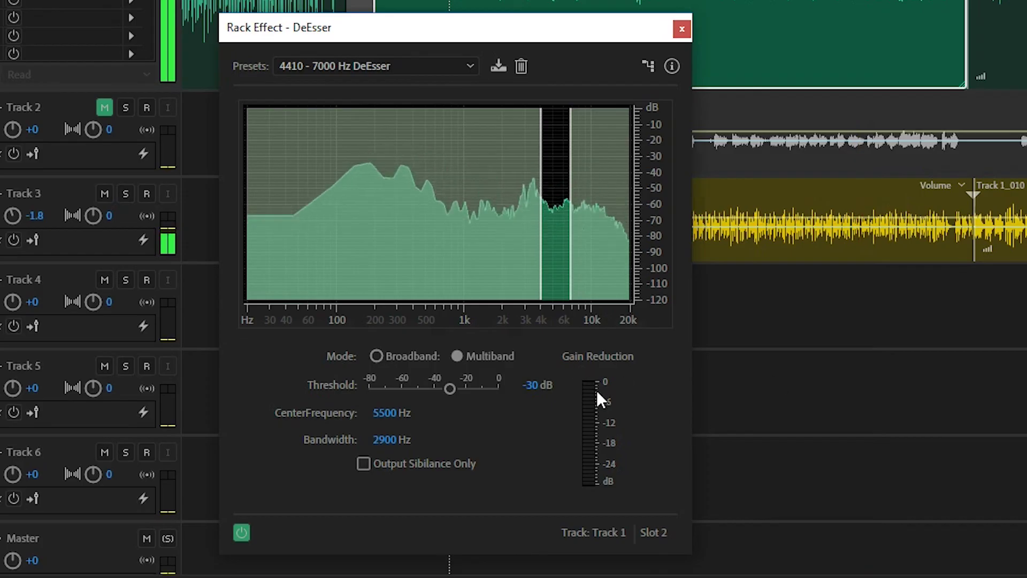
key("space")
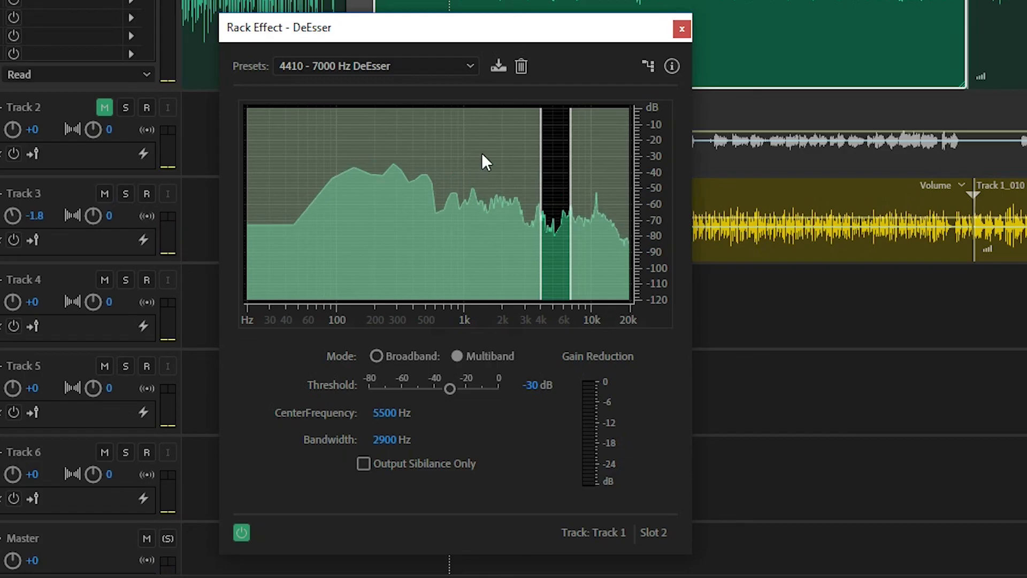
left_click(434, 63)
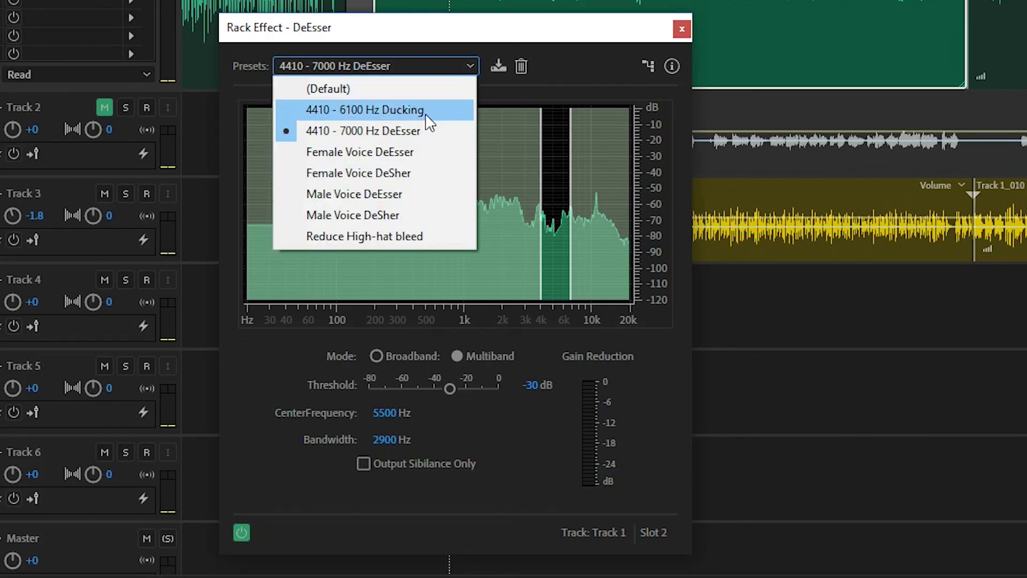
left_click(567, 72)
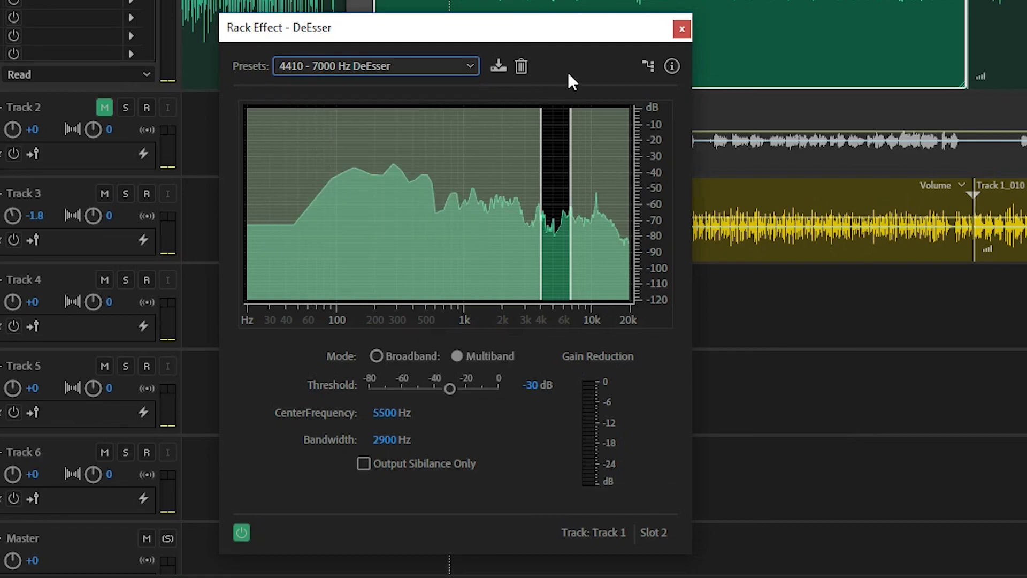
left_click(681, 28)
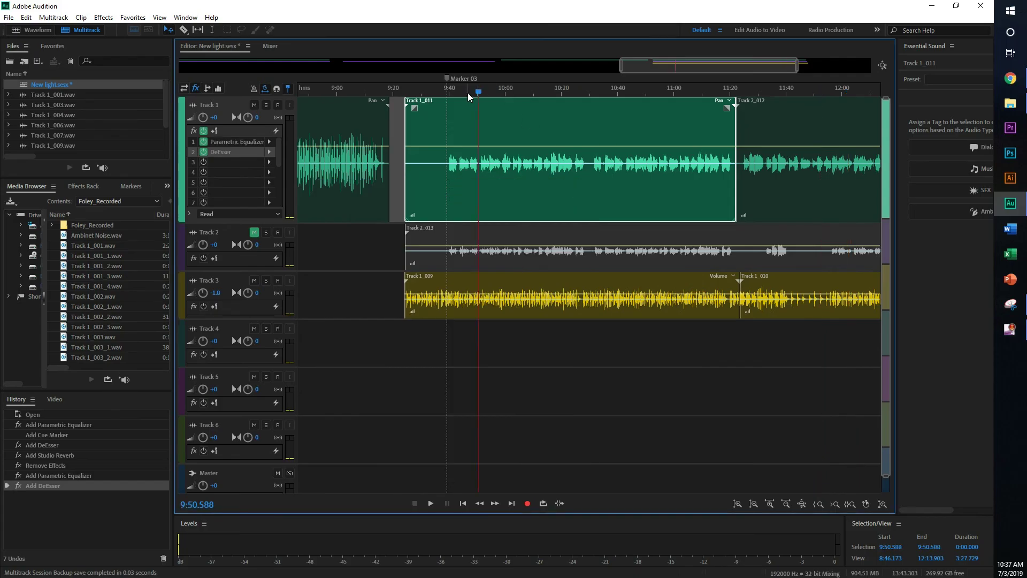
Play the mix from 11:44.935 to hear the equalized and de-essed vocal, stop playback, and save the session
left_click(799, 93)
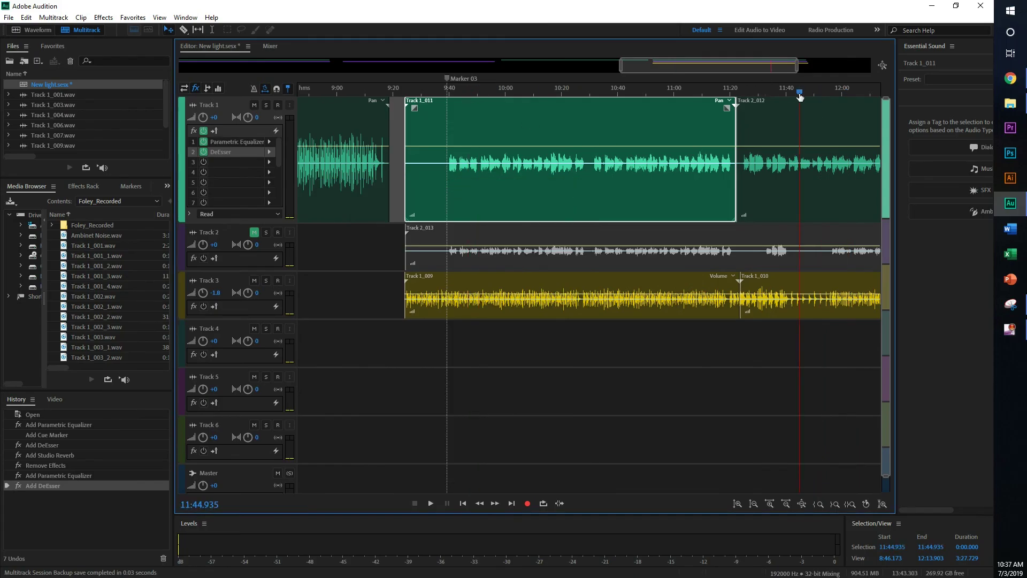
key("space")
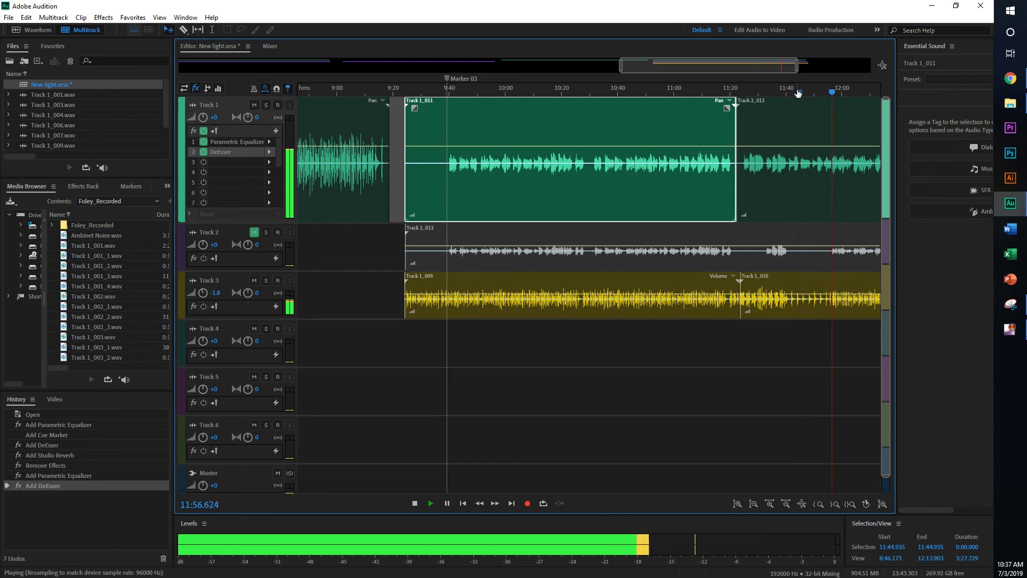
key("space")
key("ctrl+s")
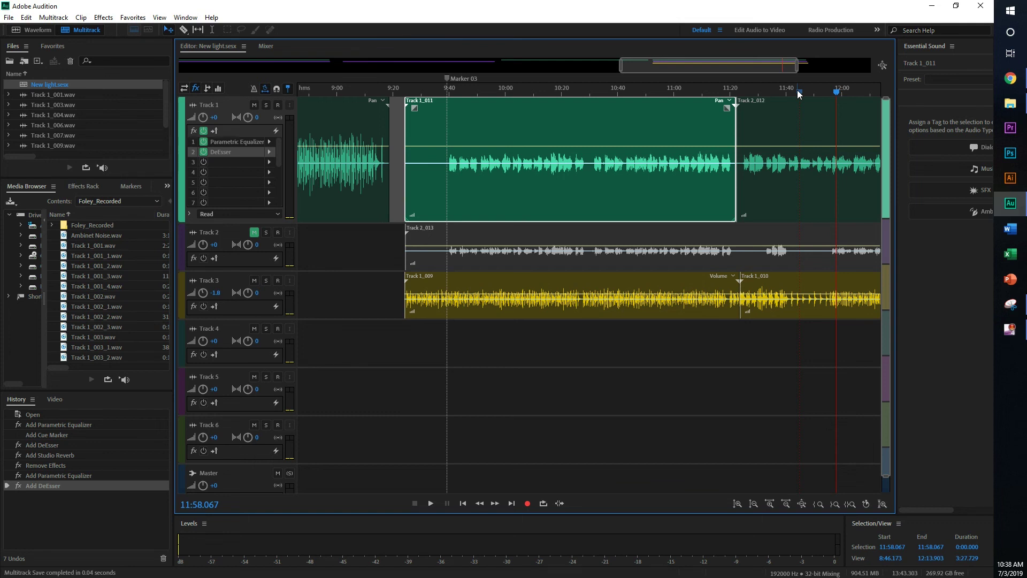
Add a Studio Reverb in slot 3 of Track 1's effects rack and apply the TechZone Singing Reverb preset
left_click(267, 163)
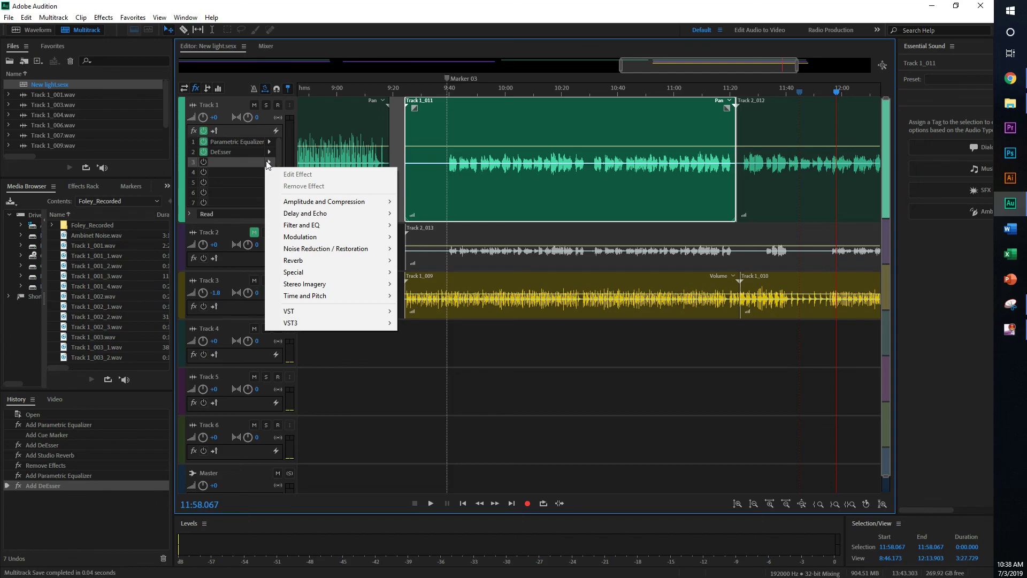
mouse_move(336, 262)
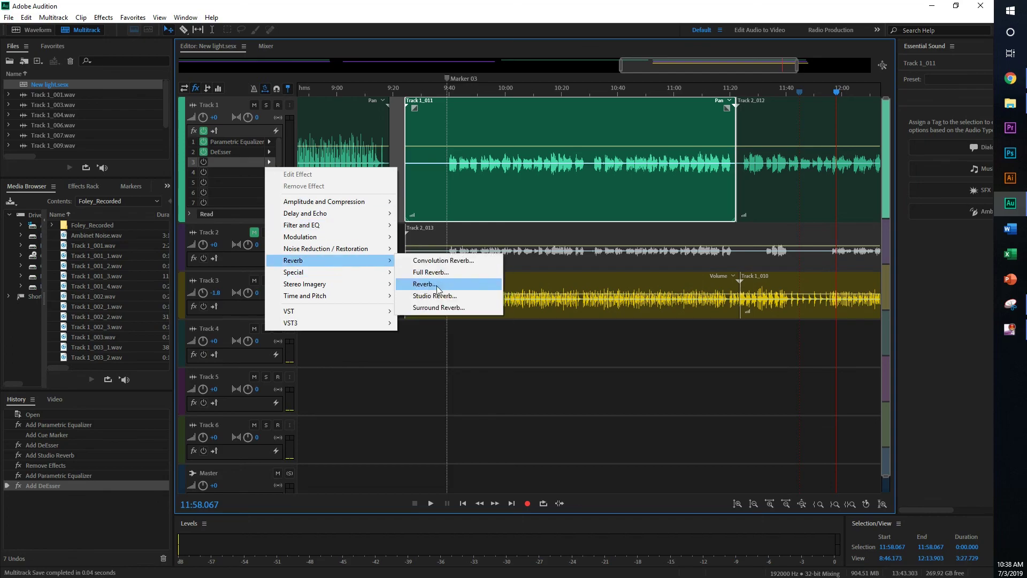
left_click(432, 294)
left_click(431, 70)
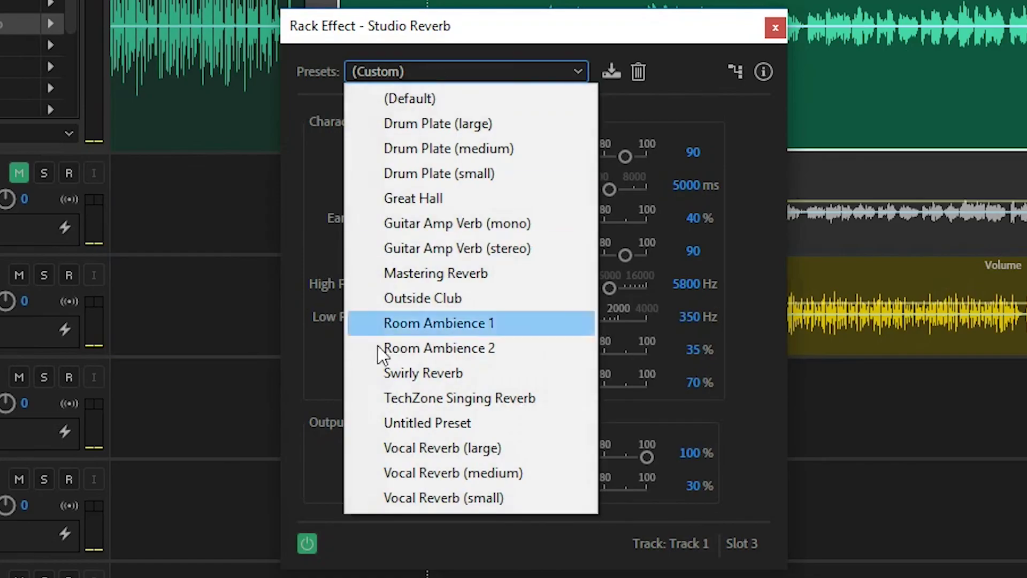
left_click(389, 408)
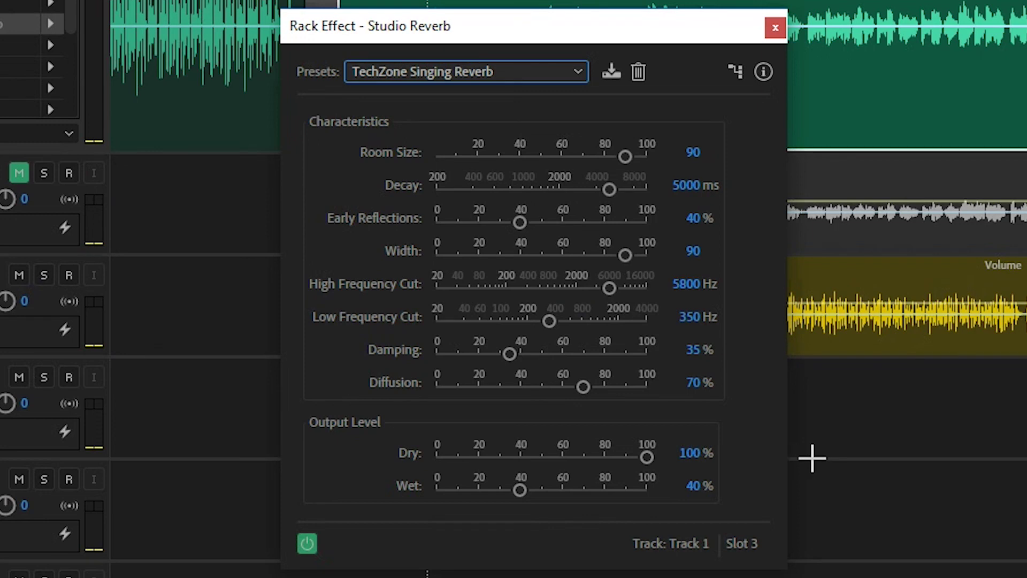
Raise the reverb's Wet level to 100% and play the mix from 9:40.297 to hear the exaggerated effect
left_click_drag(515, 489, 577, 513)
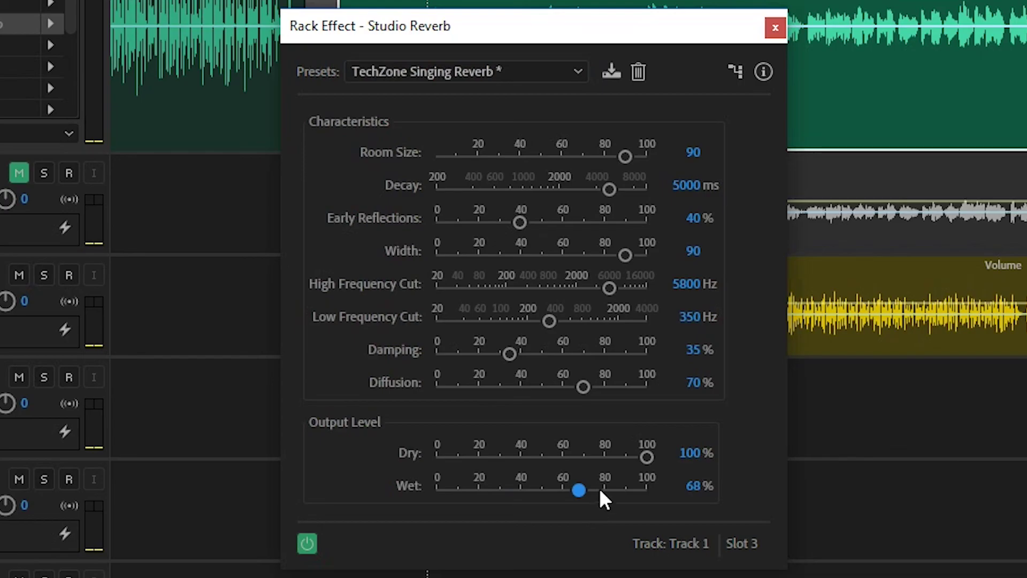
left_click_drag(598, 488, 648, 489)
left_click_drag(555, 27, 394, 164)
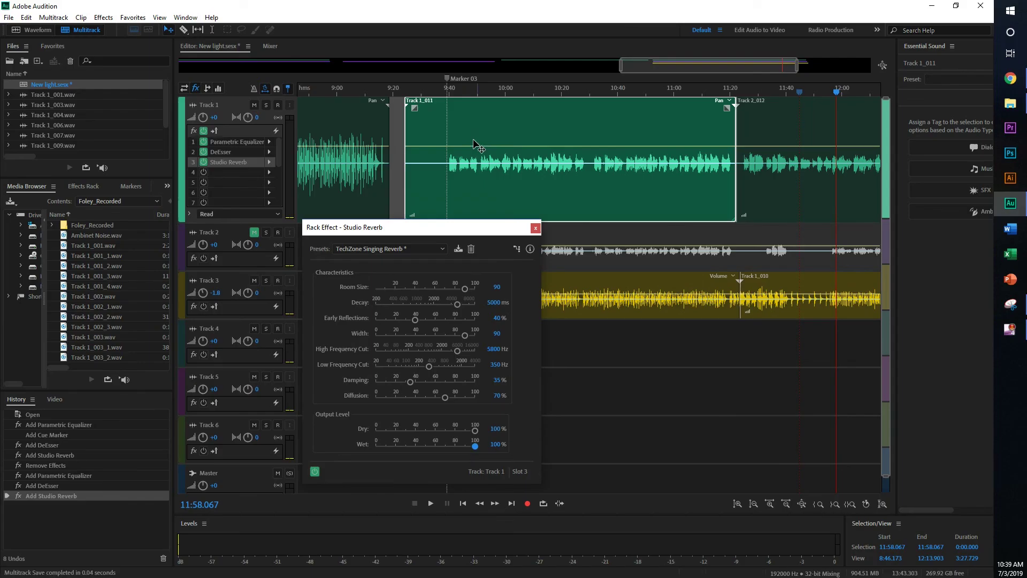
left_click(449, 92)
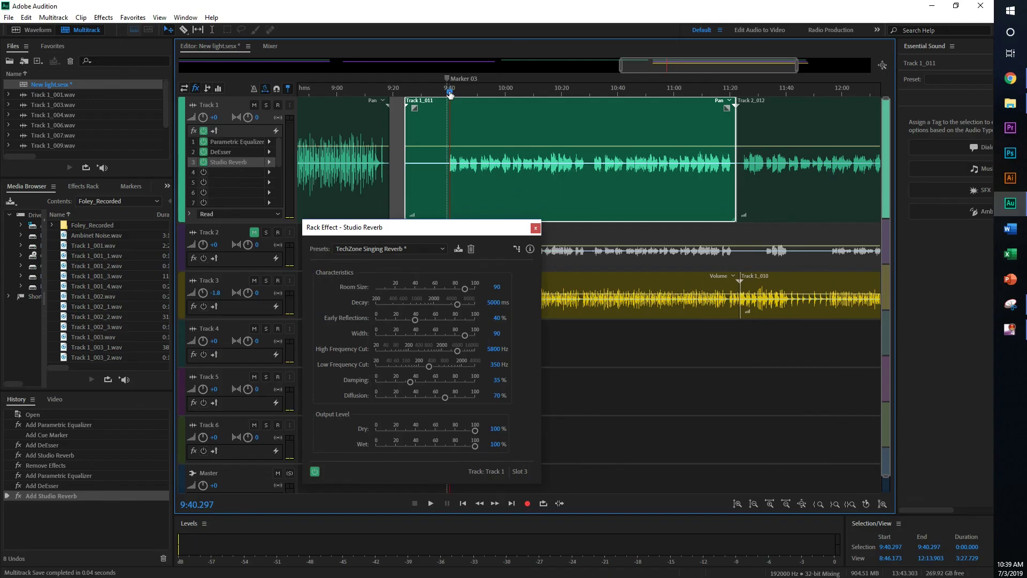
key("space")
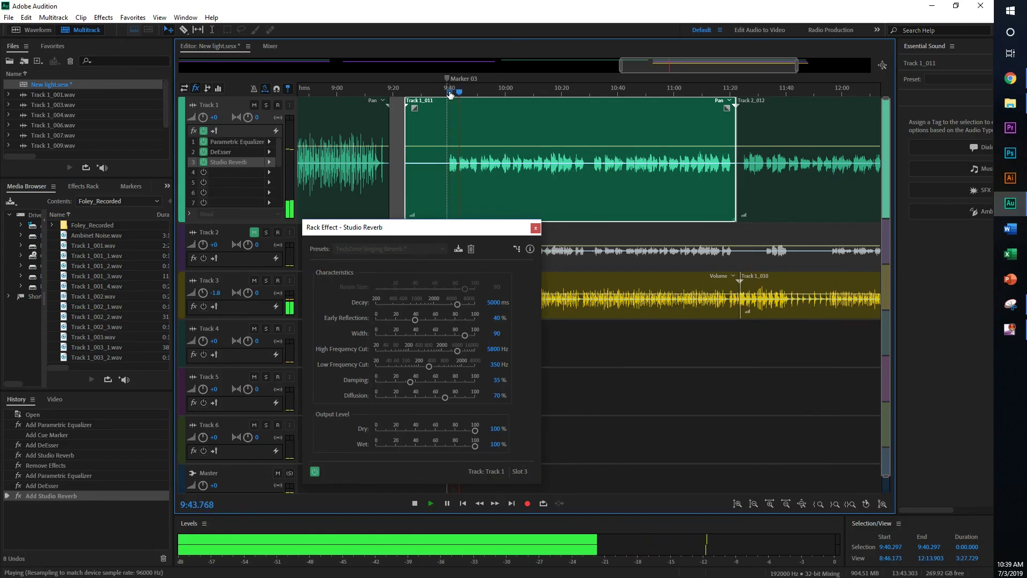
key("space")
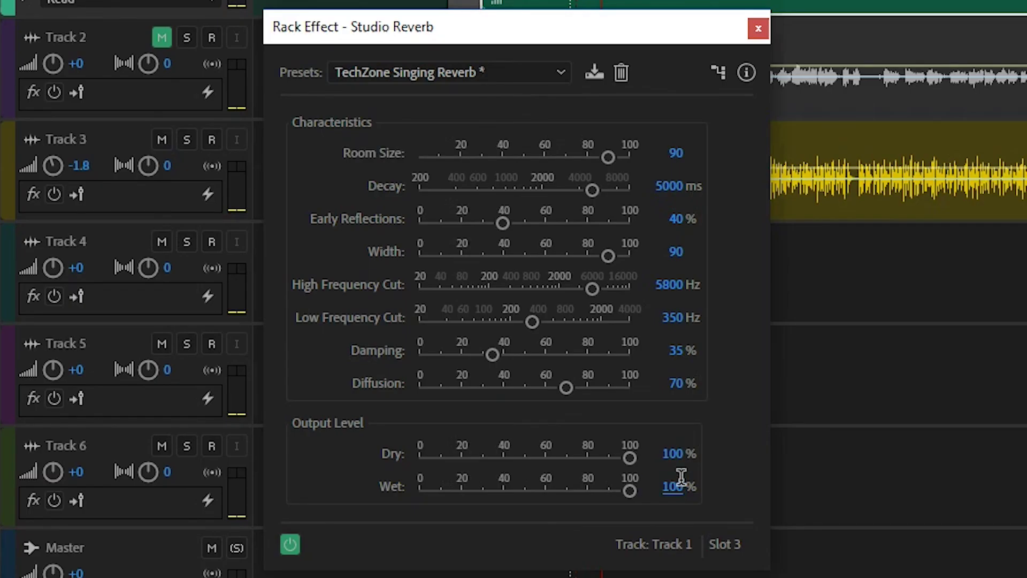
Set the reverb's Wet level to 20% and play the mix from 9:39.916
left_click(681, 477)
type("20")
key("Return")
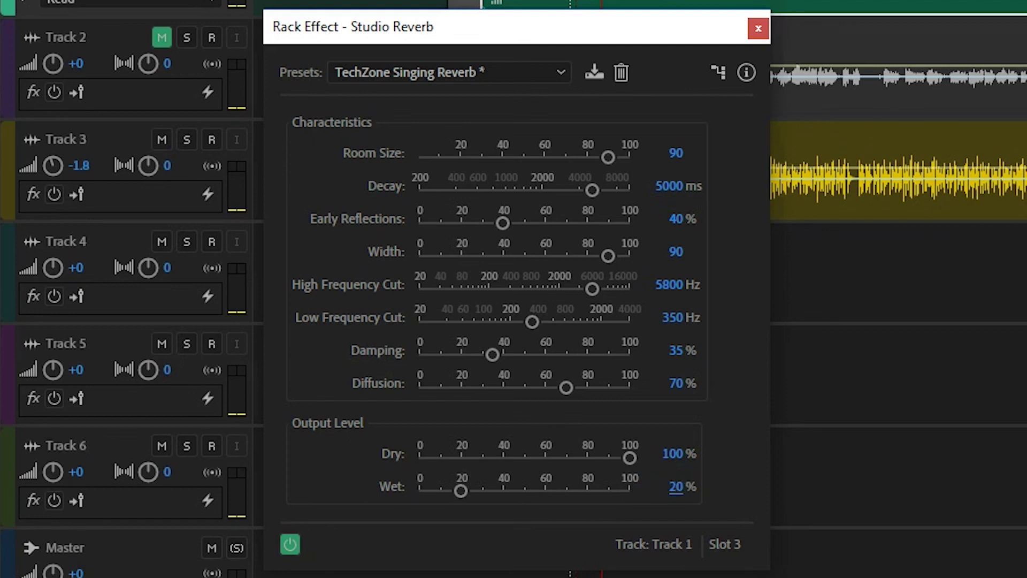
left_click(447, 90)
key("space")
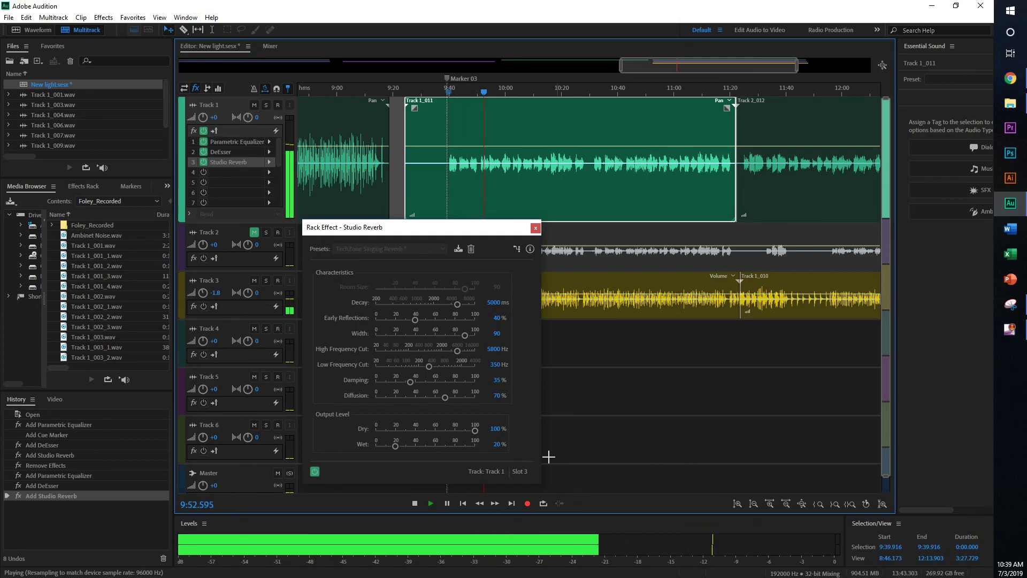
Set the reverb's Wet level to 0% to hear the vocal without reverb
left_click(497, 444)
key("BackSpace")
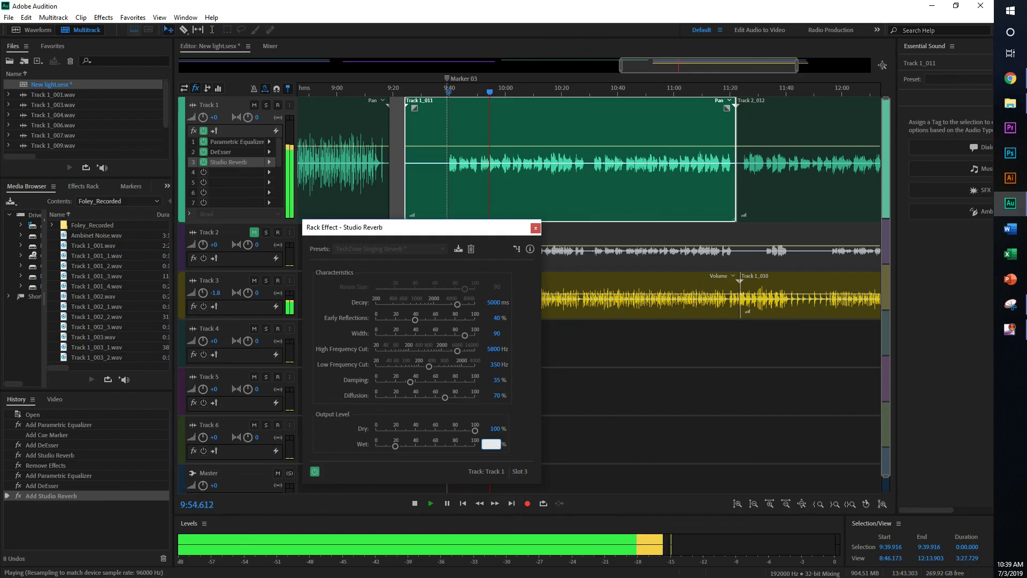
type("0")
key("Return")
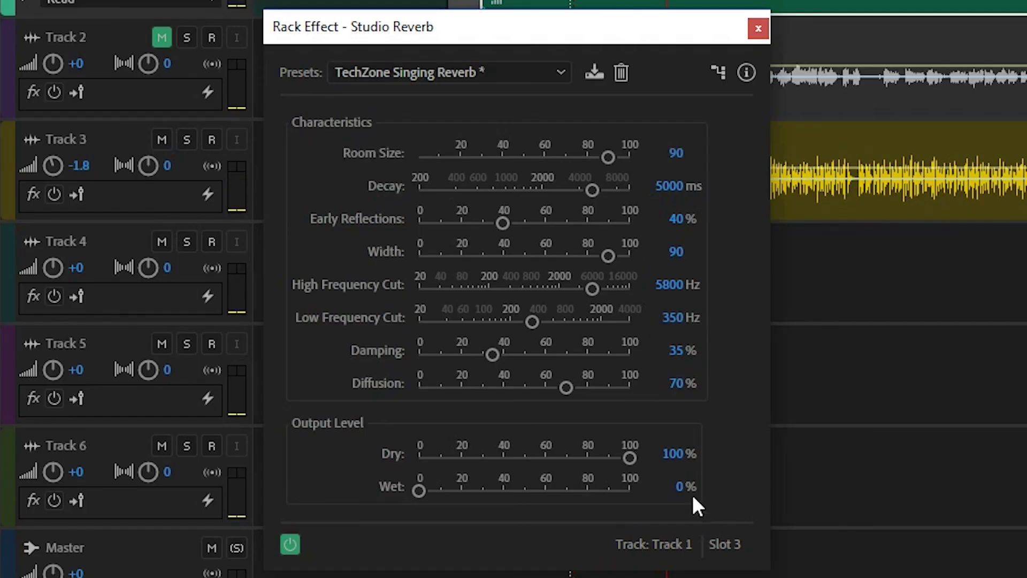
Set the reverb's Wet level to 17%, play the mix from 9:40.297 to check it, and close the Studio Reverb
left_click(497, 442)
type("17")
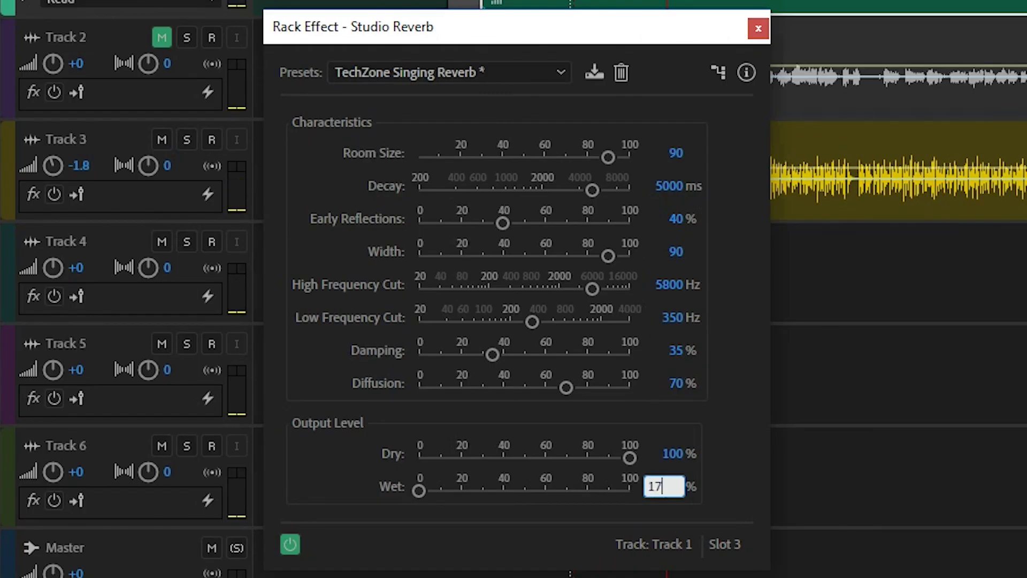
key("Return")
left_click(449, 88)
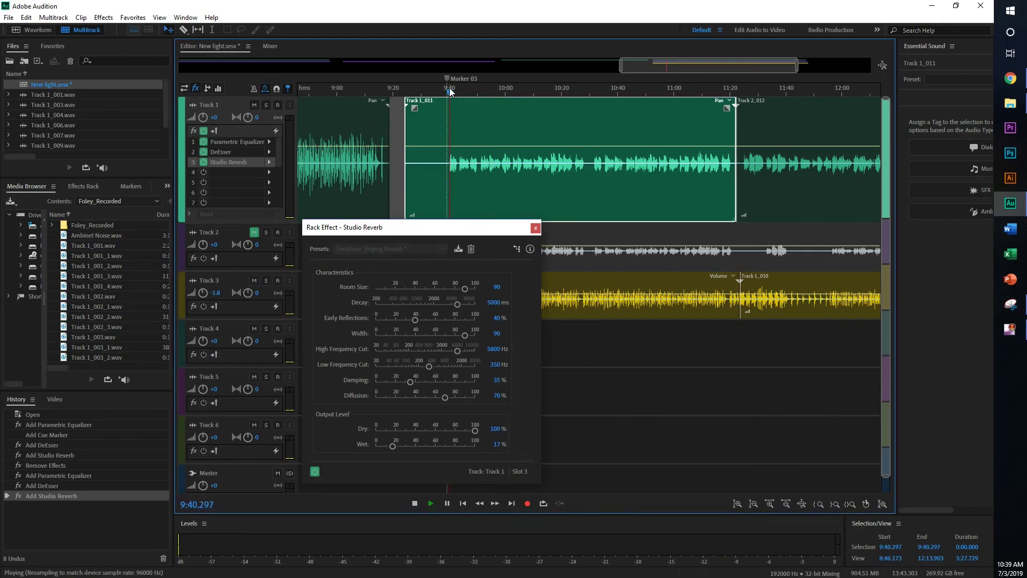
key("space")
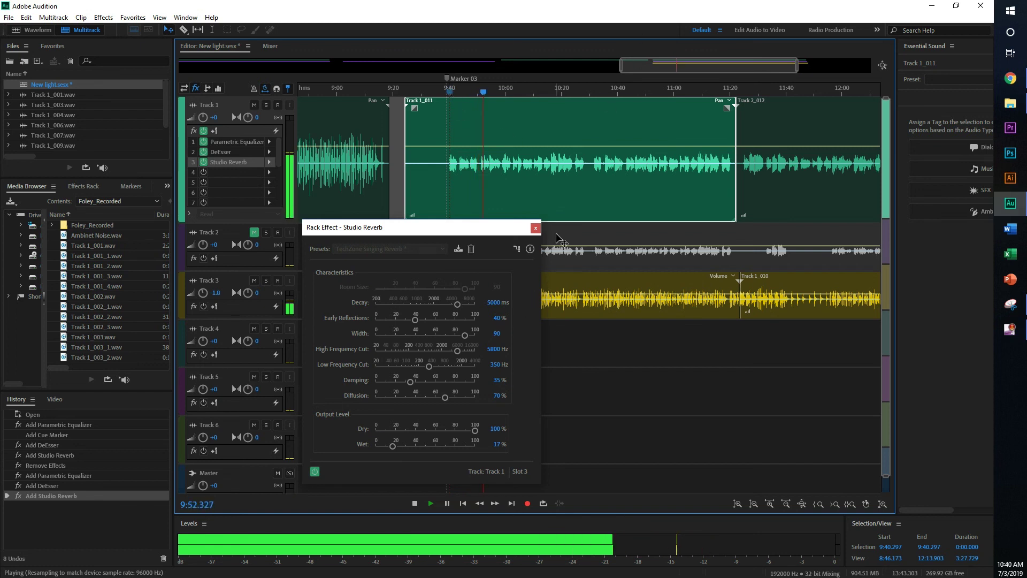
left_click(535, 229)
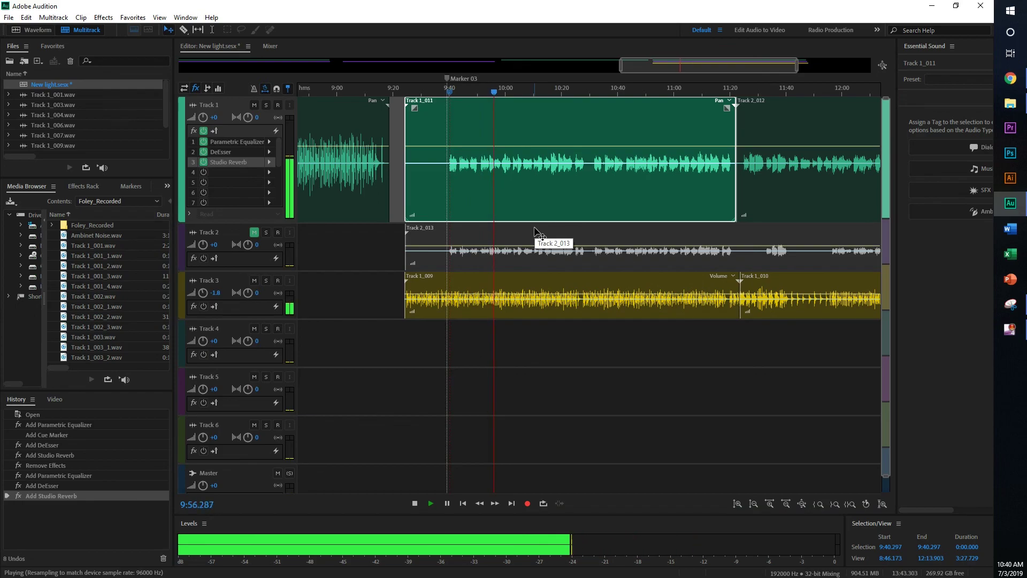
Play the mix from shortly before 10:20, stop playback, and review the Studio Reverb settings without changing them
left_click(551, 92)
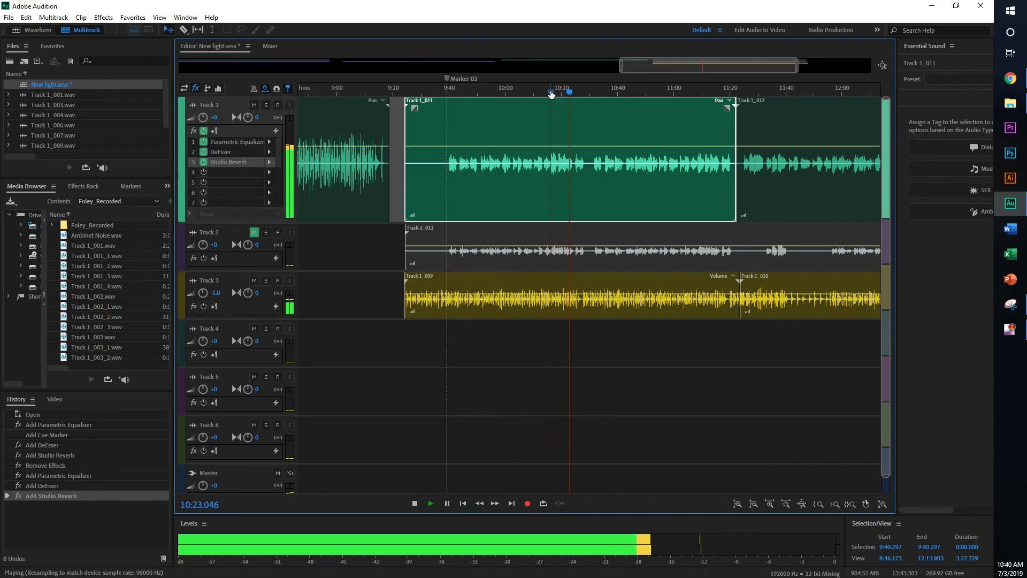
key("space")
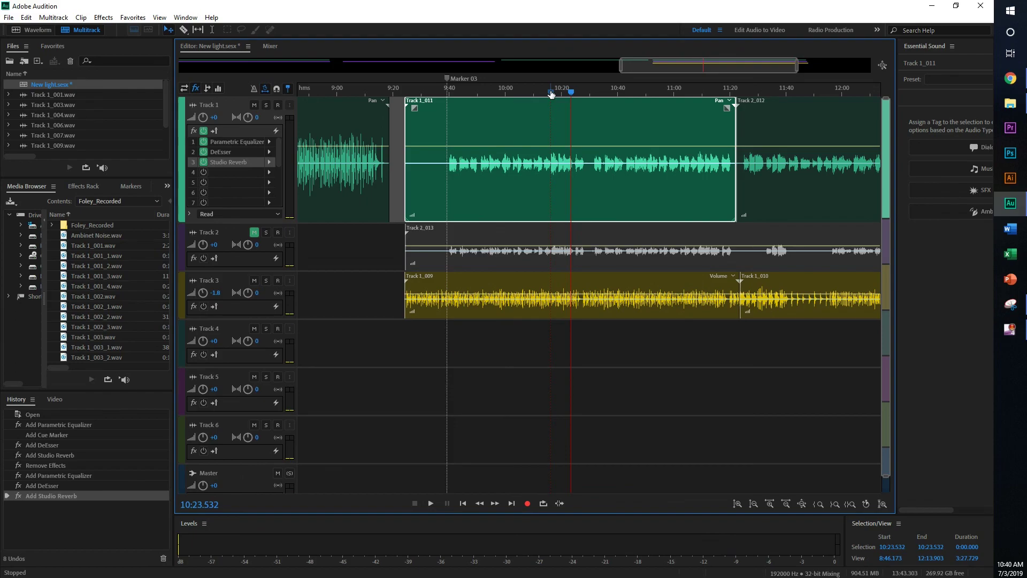
double_click(230, 160)
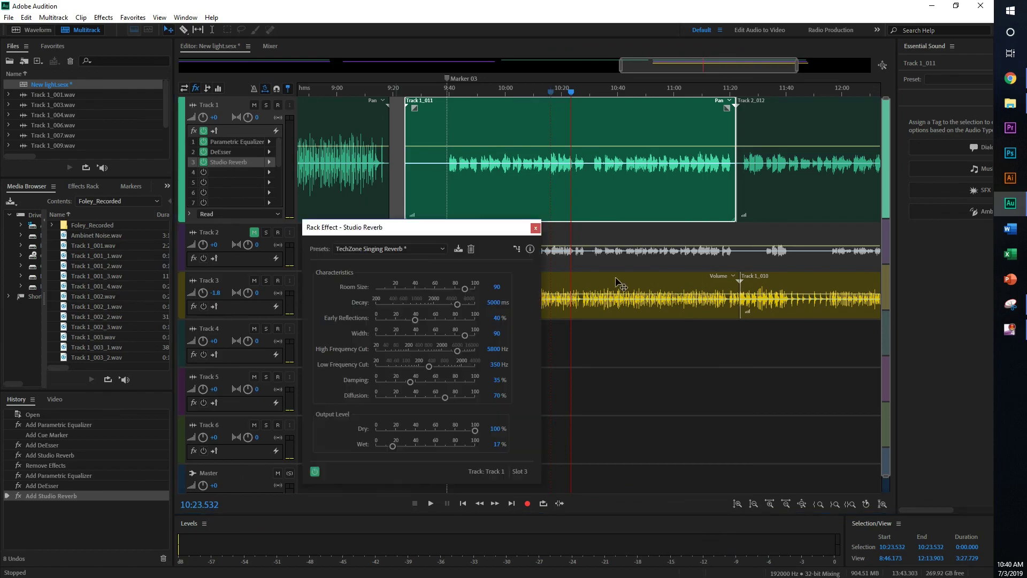
left_click(535, 228)
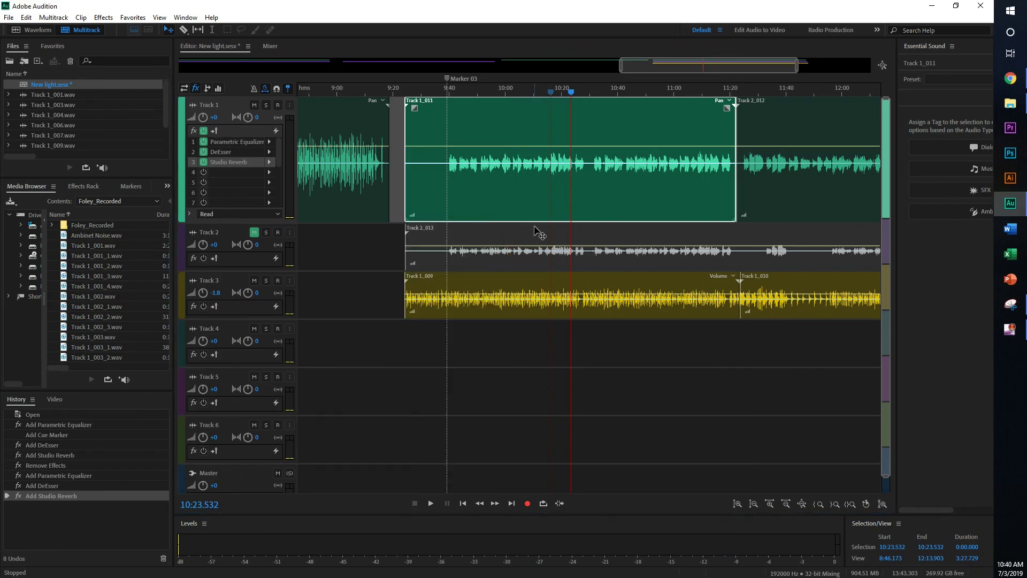
Play the mix from 9:39.725 with Track 1's effects rack bypassed, re-enable the rack to compare, and stop playback
left_click(448, 92)
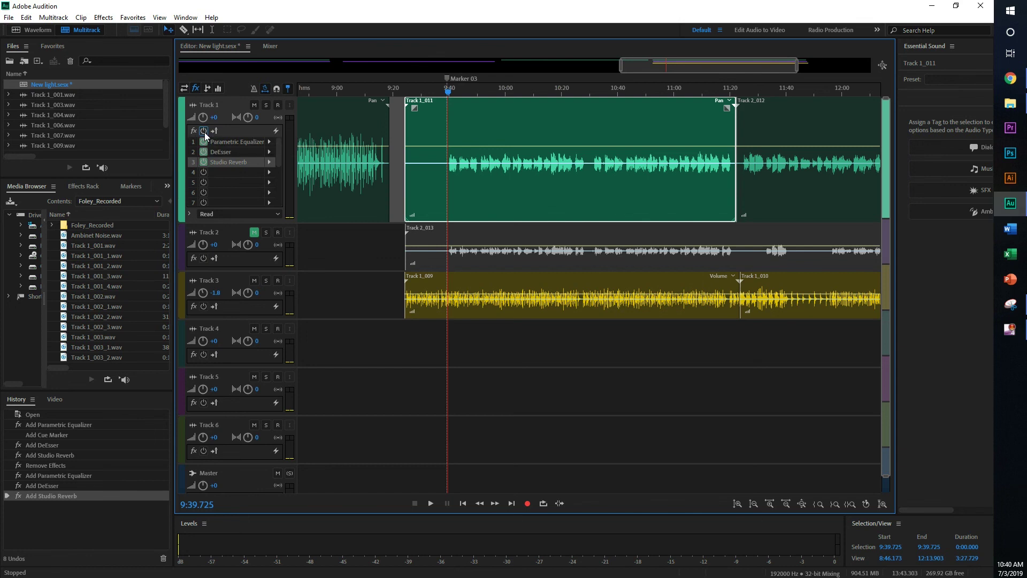
key("space")
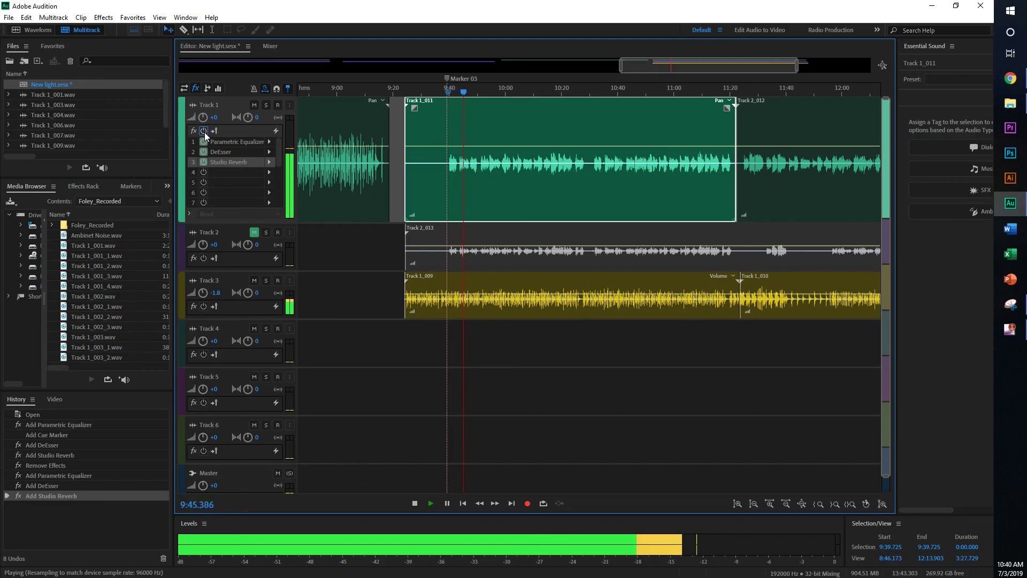
left_click(204, 132)
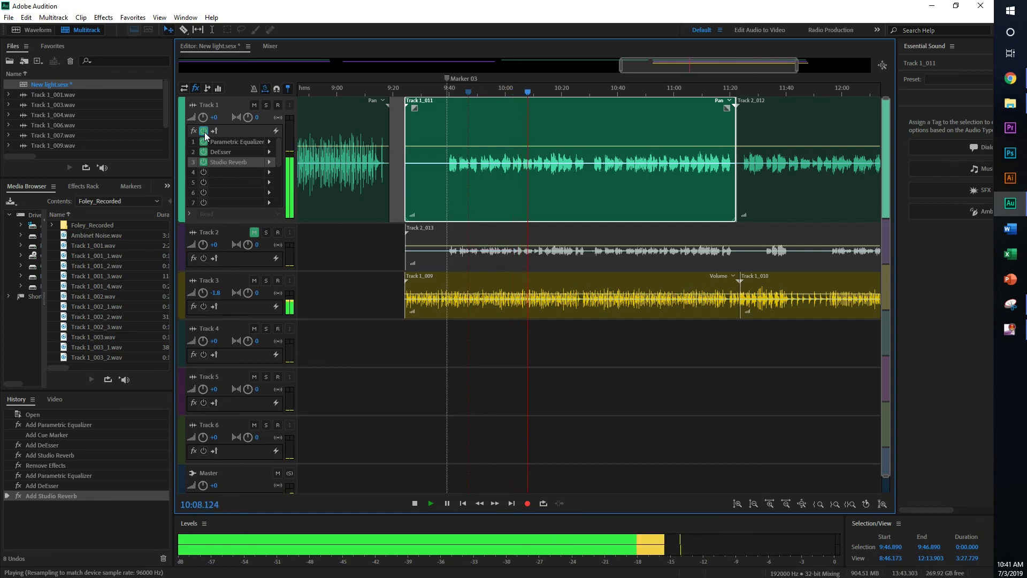
key("space")
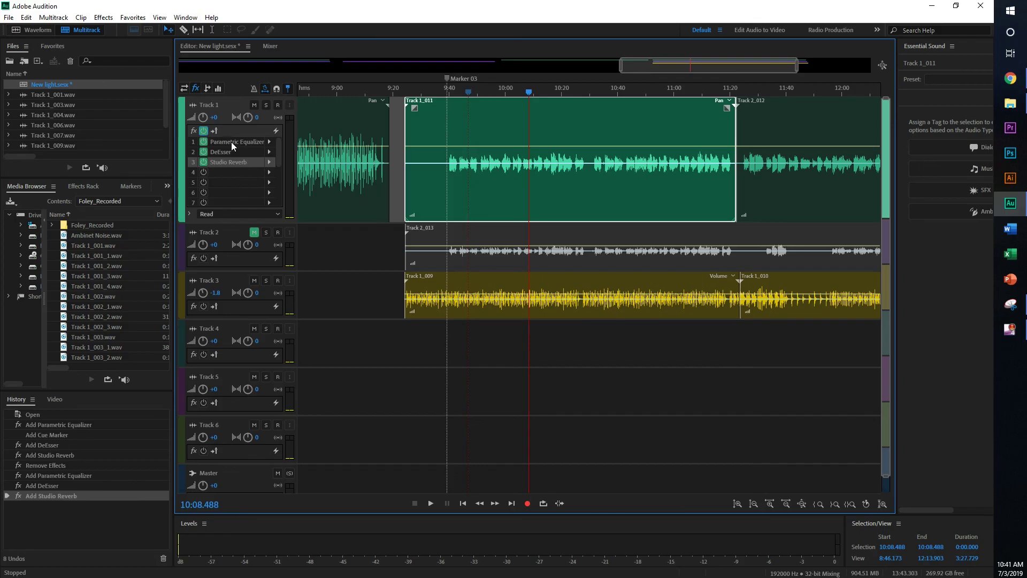
left_click(250, 152)
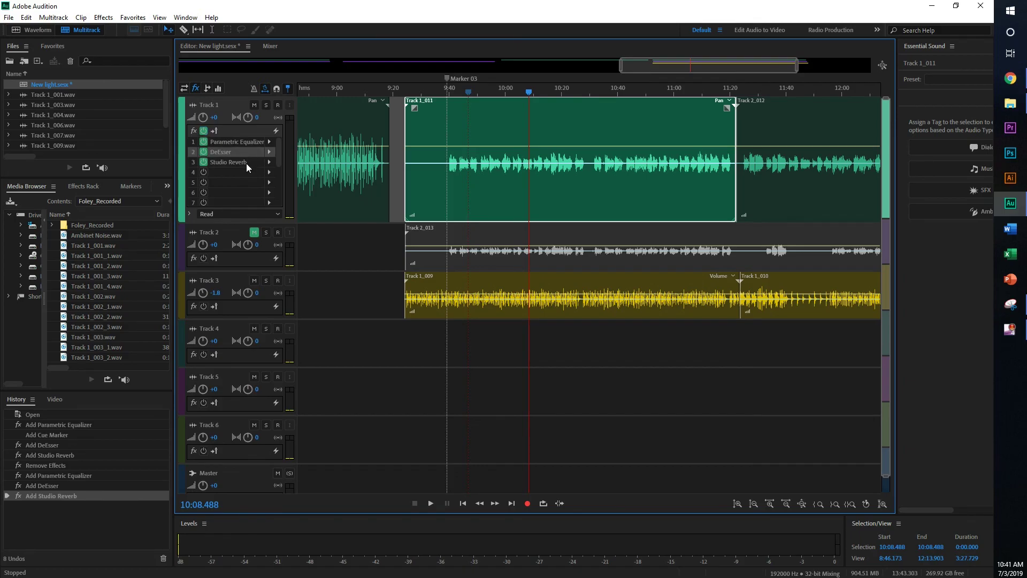
left_click(247, 164)
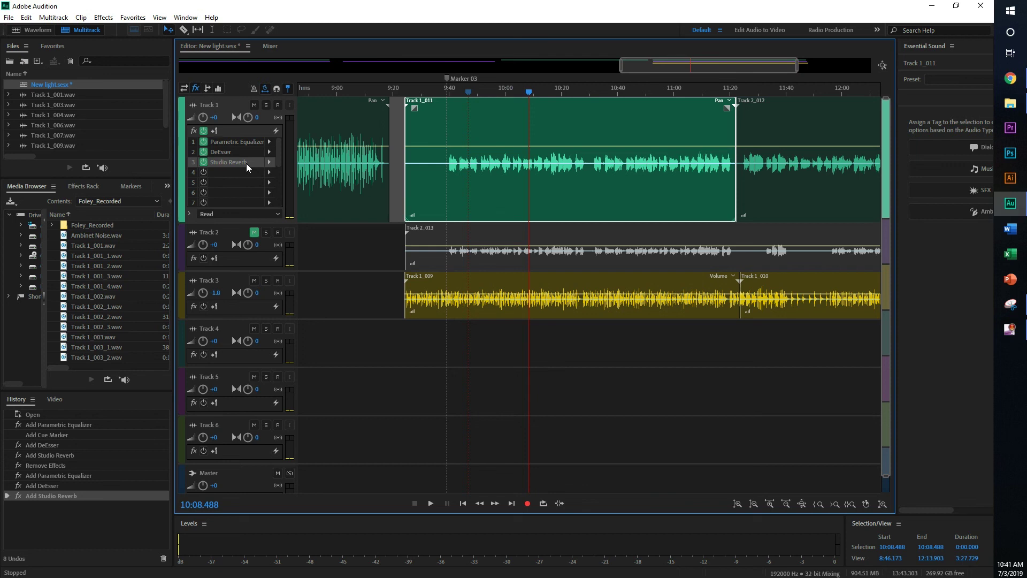
left_click(616, 284)
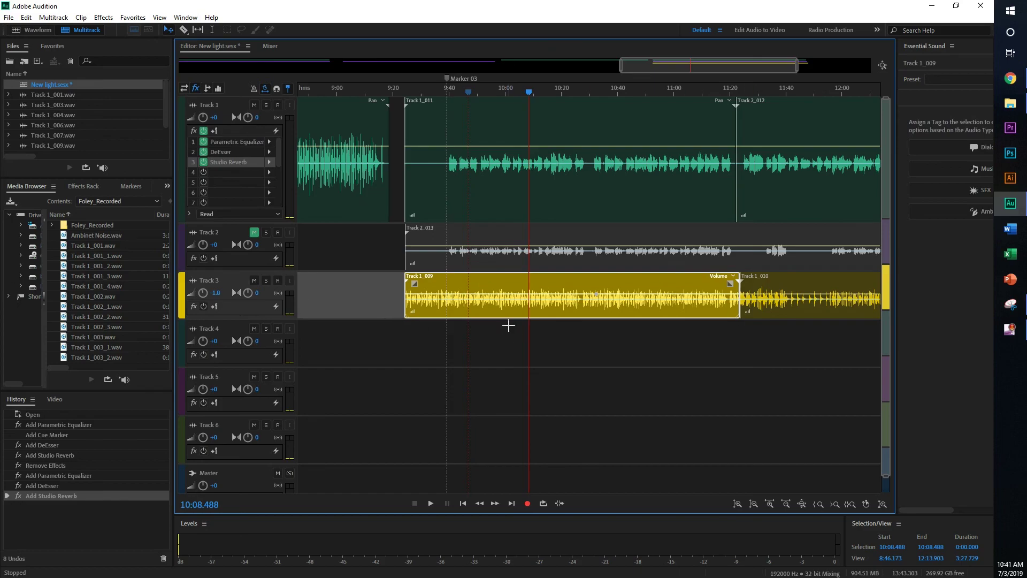
Select the Track 2_013 clip and extend the timeline view to show its full length
left_click(473, 236)
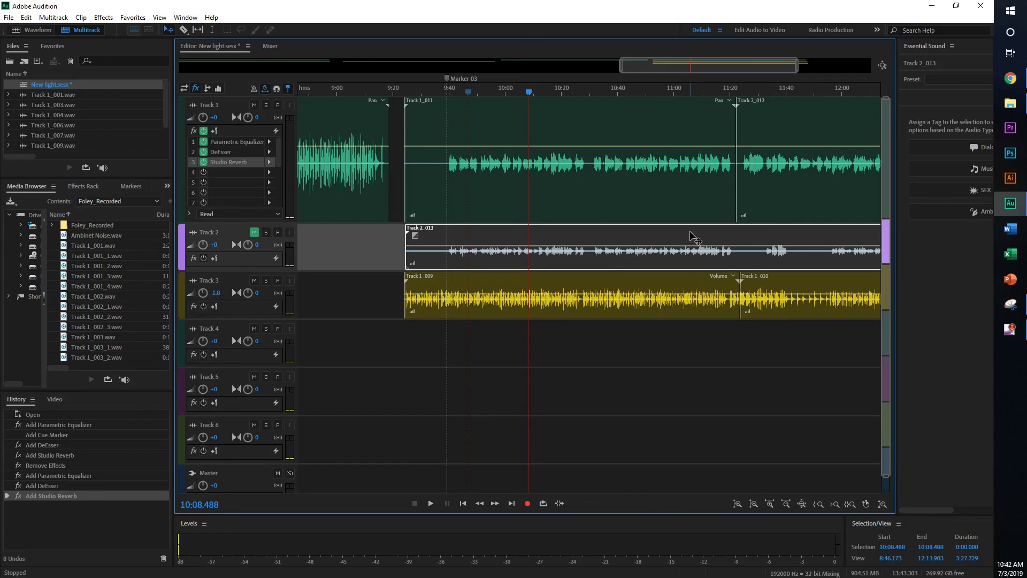
left_click_drag(682, 64, 697, 64)
left_click_drag(810, 64, 820, 65)
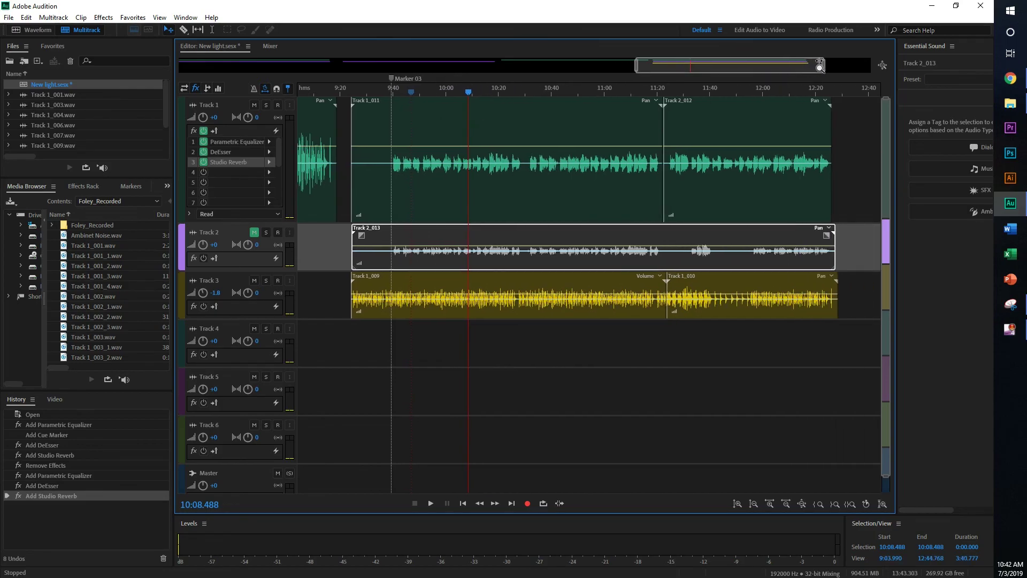